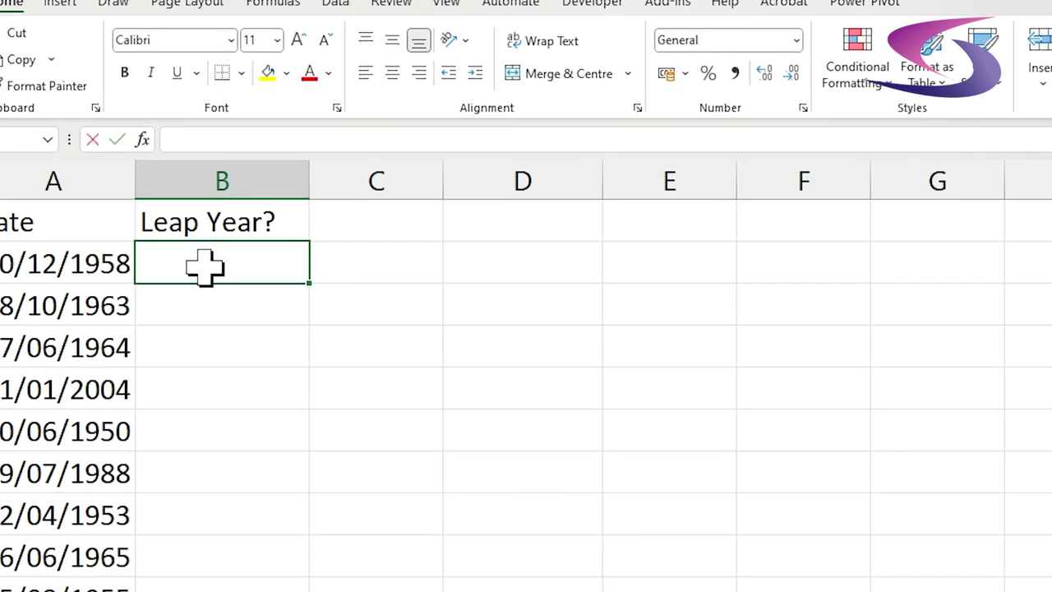
# - Enter the formula =DATE(YEAR(A2),2,29) in cell B2 to build 29 February of the date's year
pyautogui.write('=')
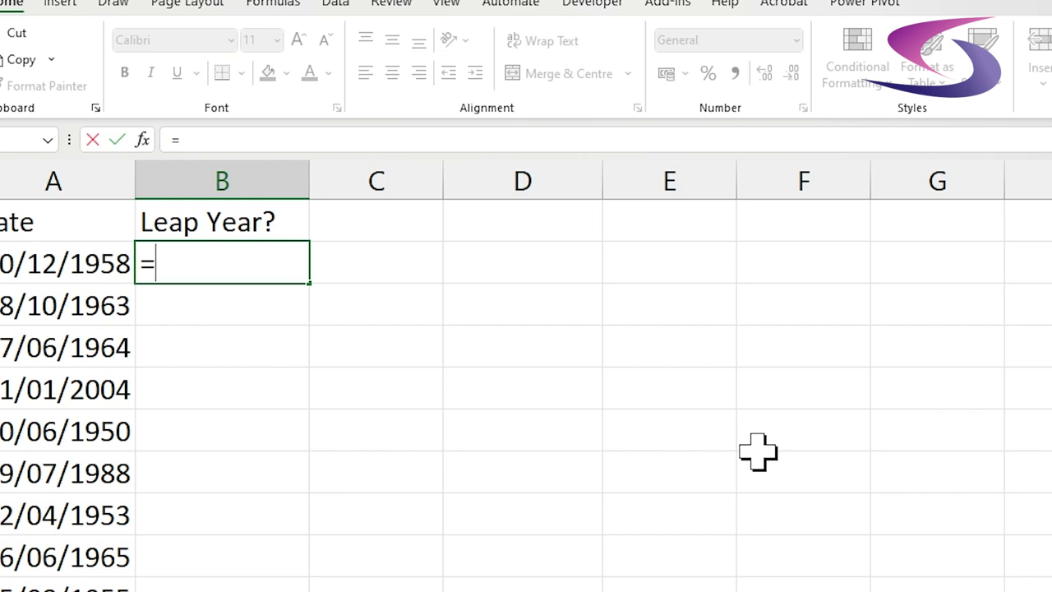
pyautogui.write('DATE')
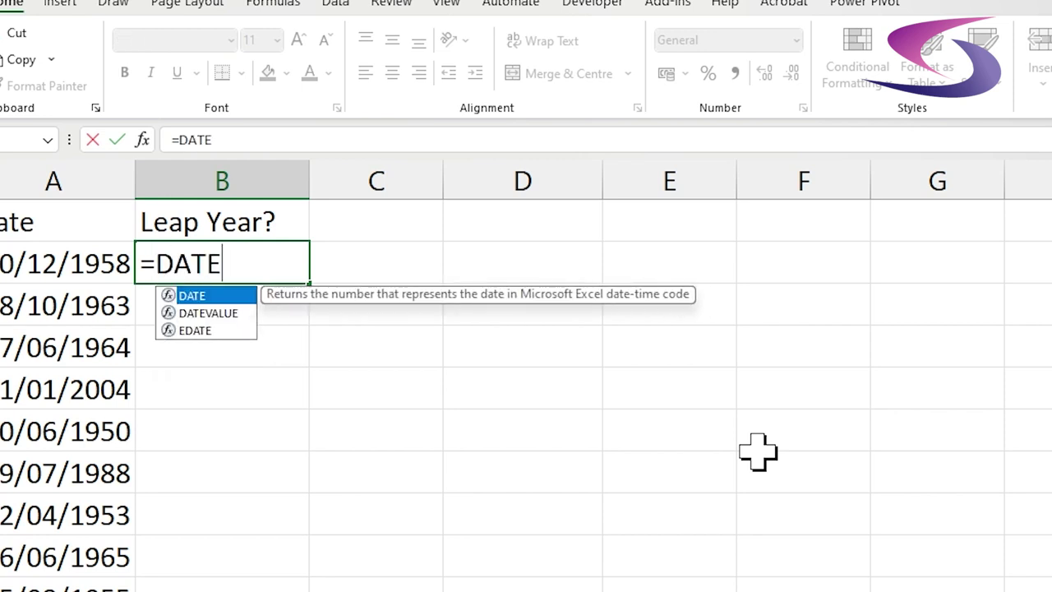
pyautogui.write('(YEAR(')
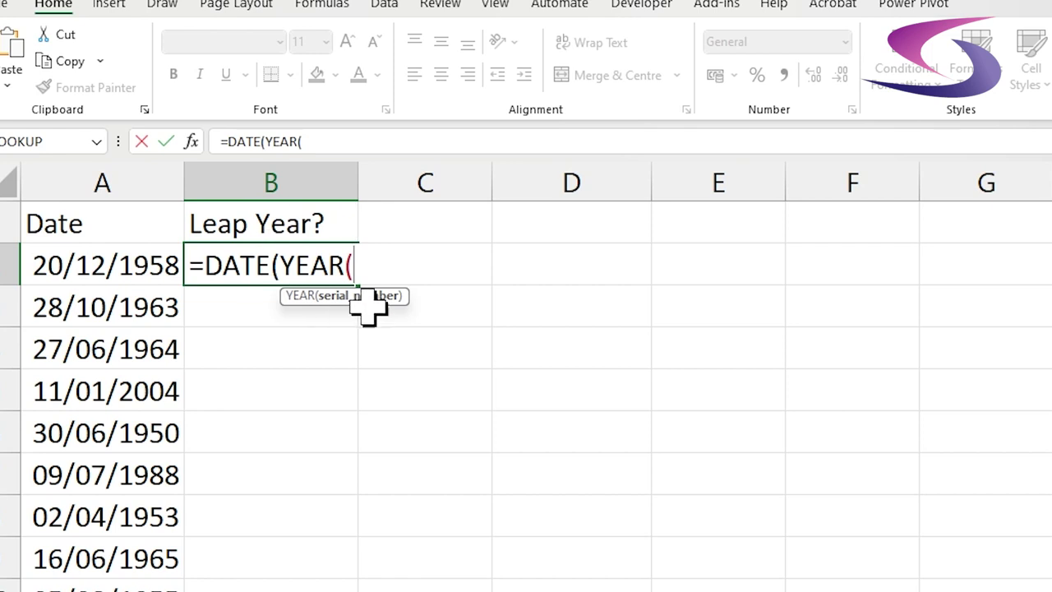
pyautogui.click(132, 265)
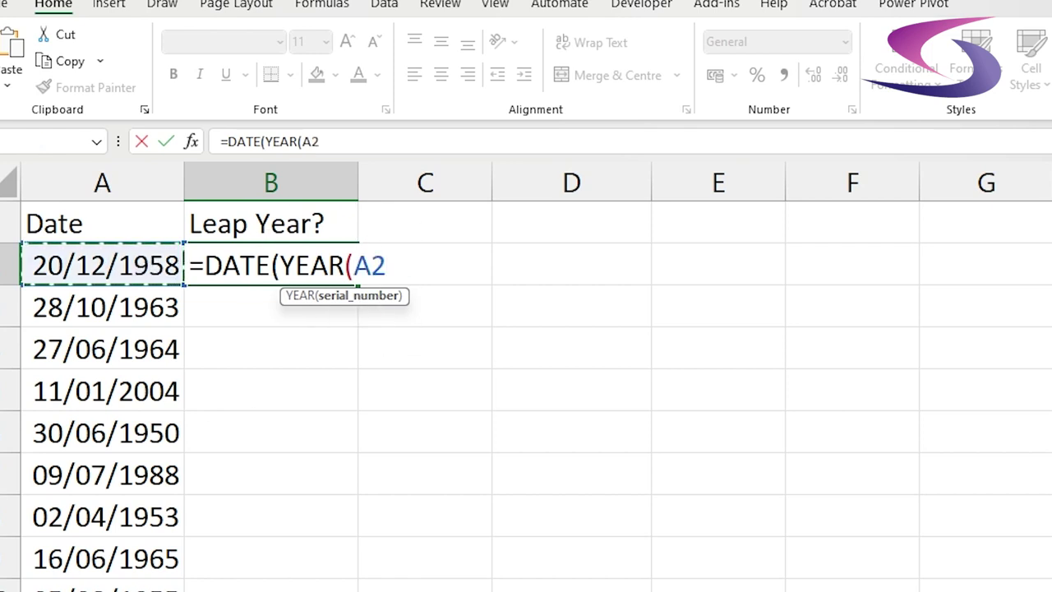
pyautogui.write(')')
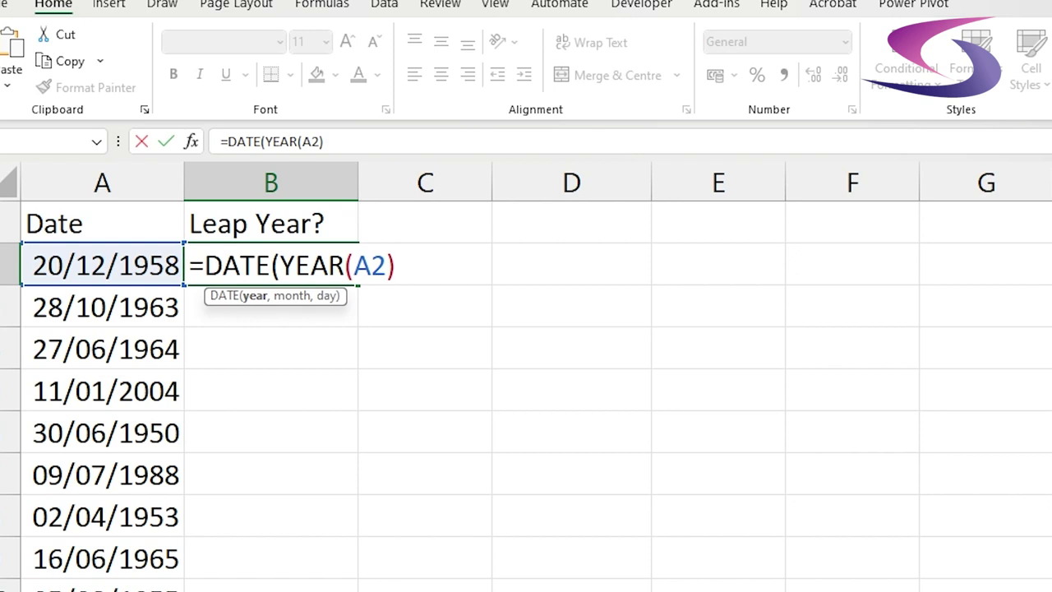
pyautogui.write(',2')
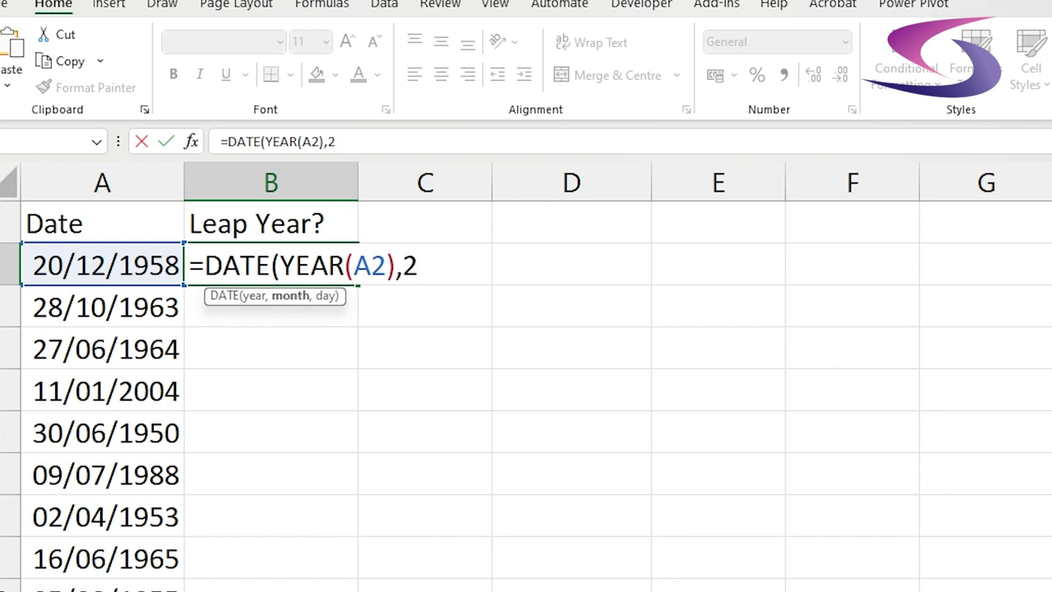
pyautogui.write(',29')
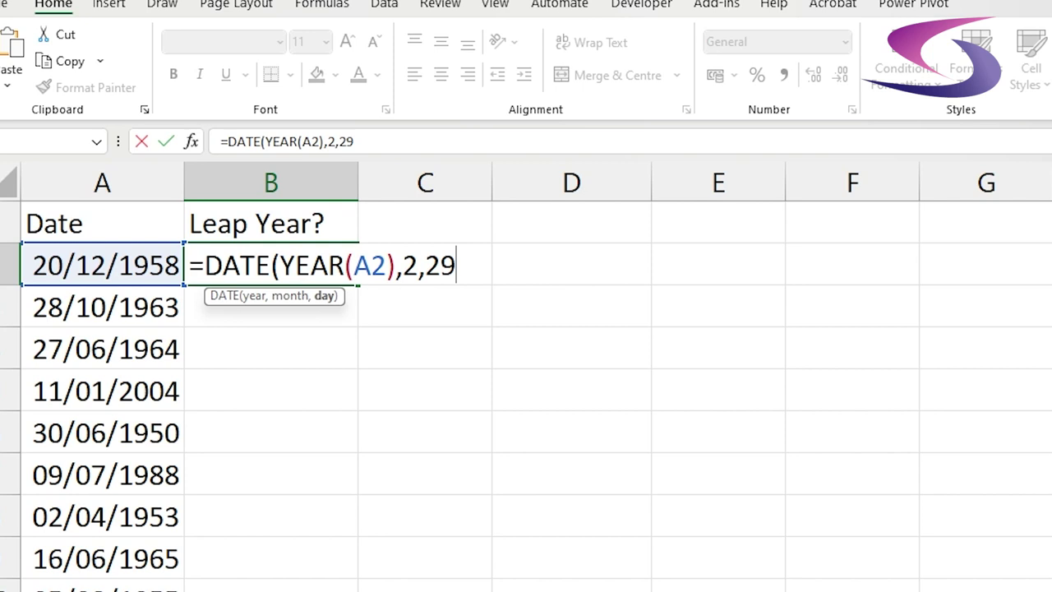
pyautogui.write(')')
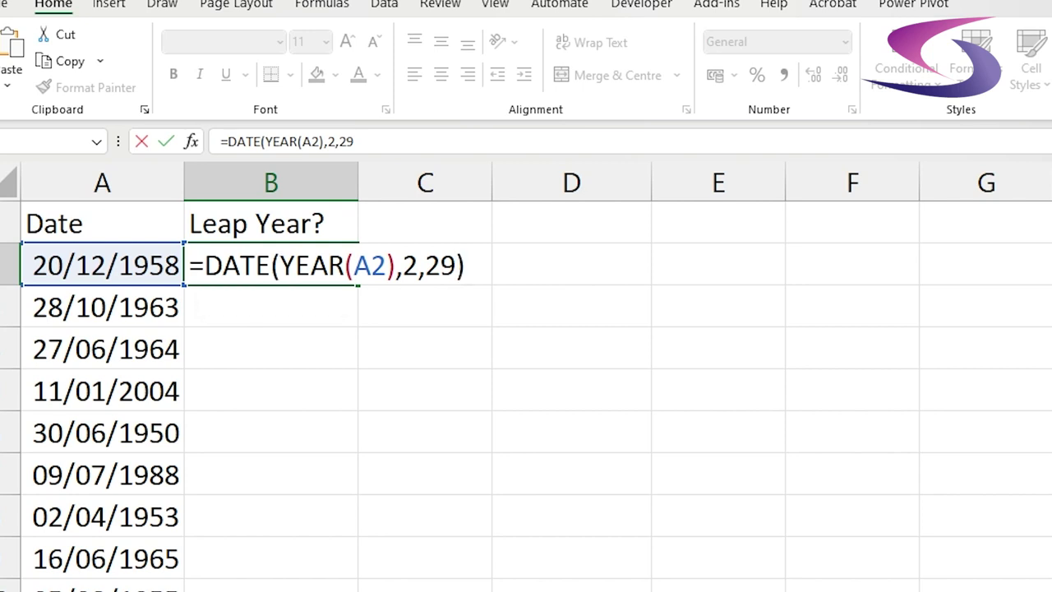
pyautogui.press('Return')
pyautogui.press('Up')
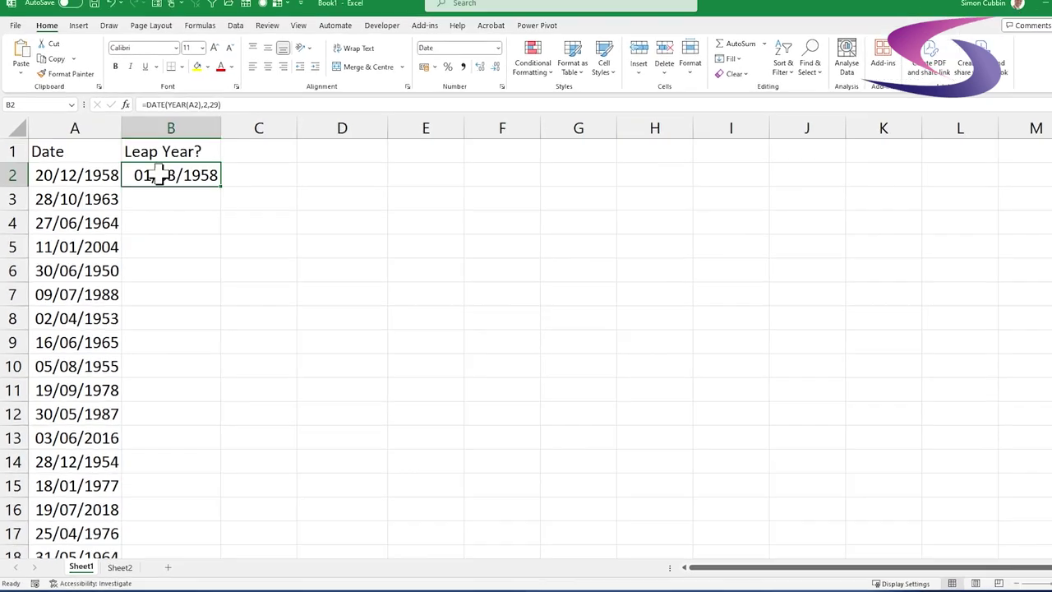
# - Wrap the B2 formula in the MONTH function so it reads =MONTH(DATE(YEAR(A2),2,29))
pyautogui.doubleClick(152, 177)
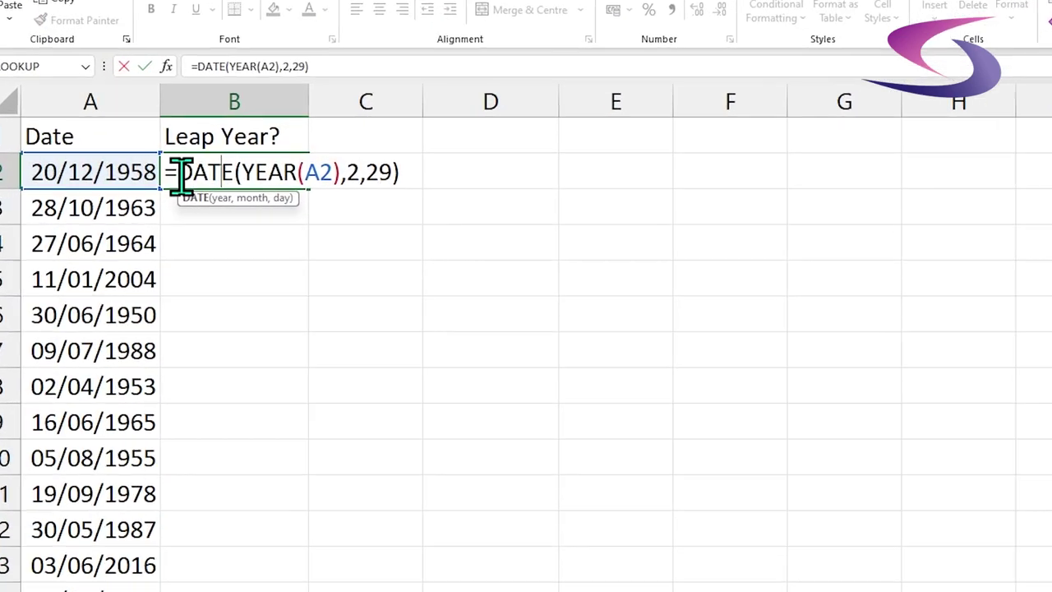
pyautogui.write('MONTH(*')
pyautogui.press('BackSpace')
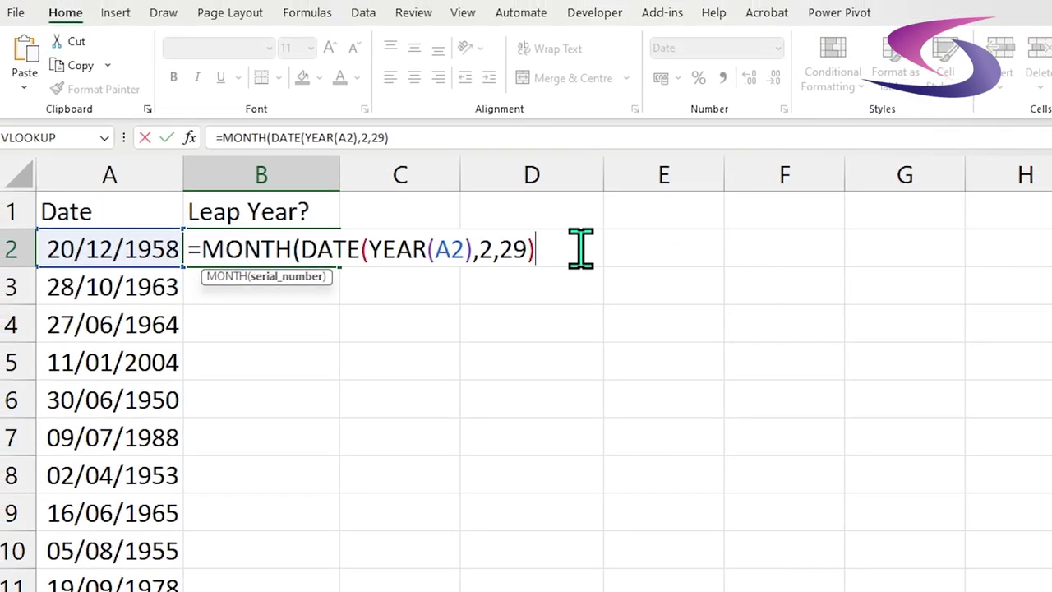
pyautogui.write(')')
pyautogui.press('Return')
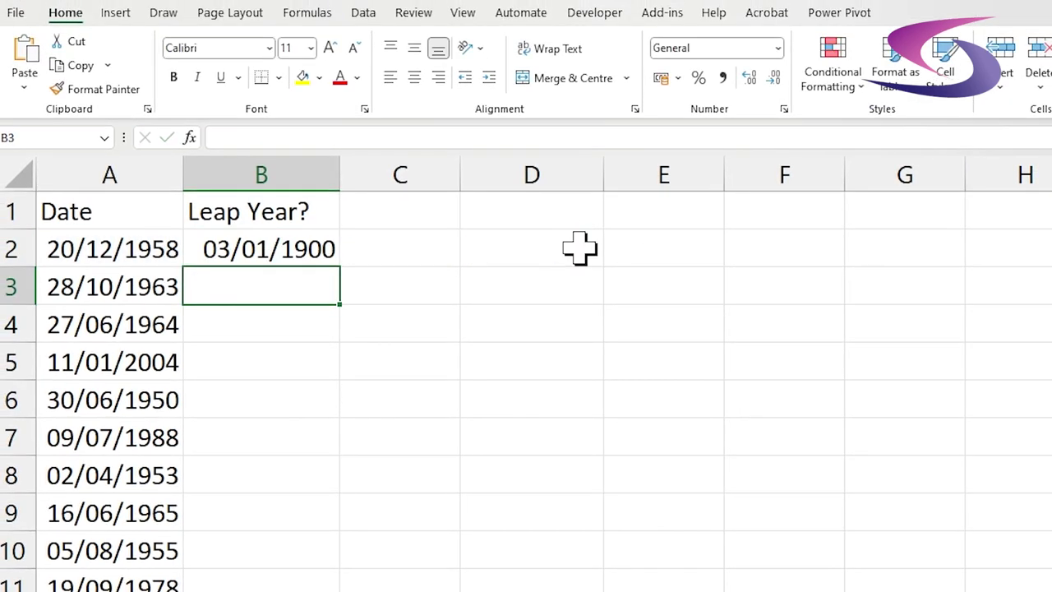
# - Set the number format of B2 to General and fill its formula down the Leap Year? column
pyautogui.click(275, 256)
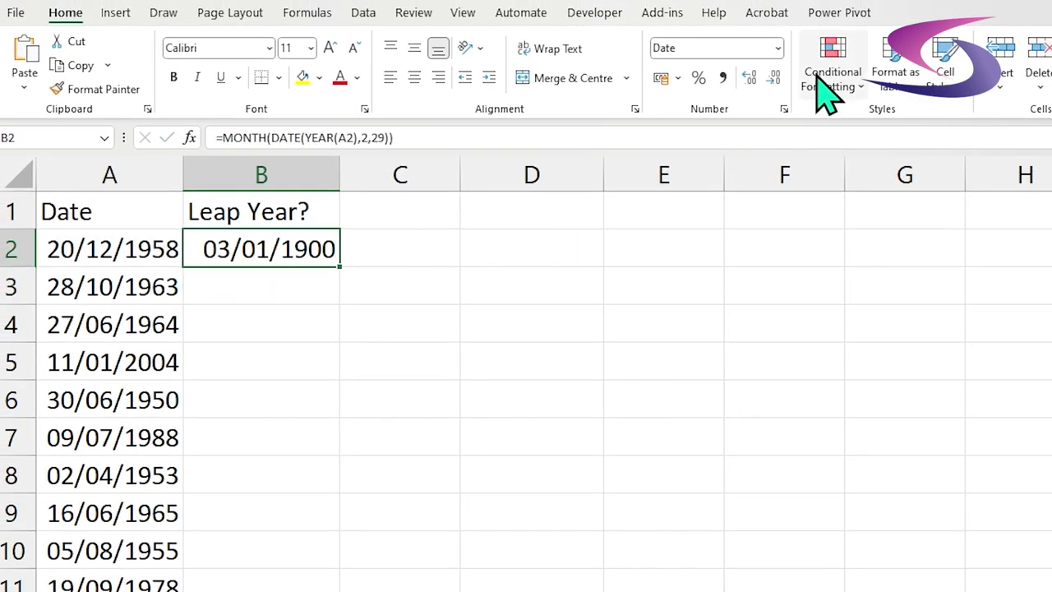
pyautogui.click(776, 48)
pyautogui.click(743, 83)
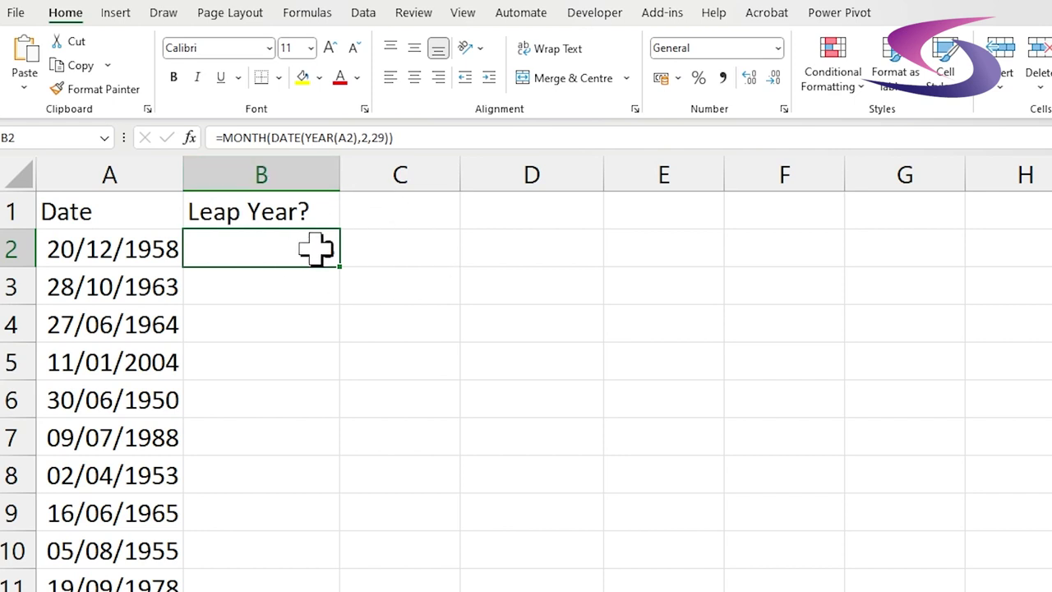
pyautogui.doubleClick(339, 267)
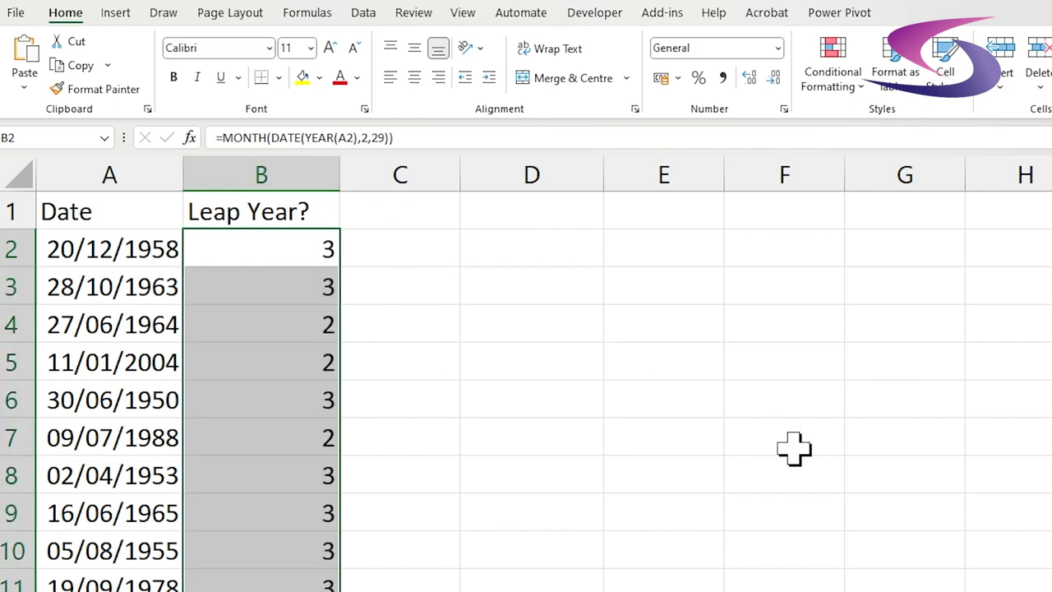
# - Examine the copied MONTH formulas in cells B3 and B4
pyautogui.click(269, 284)
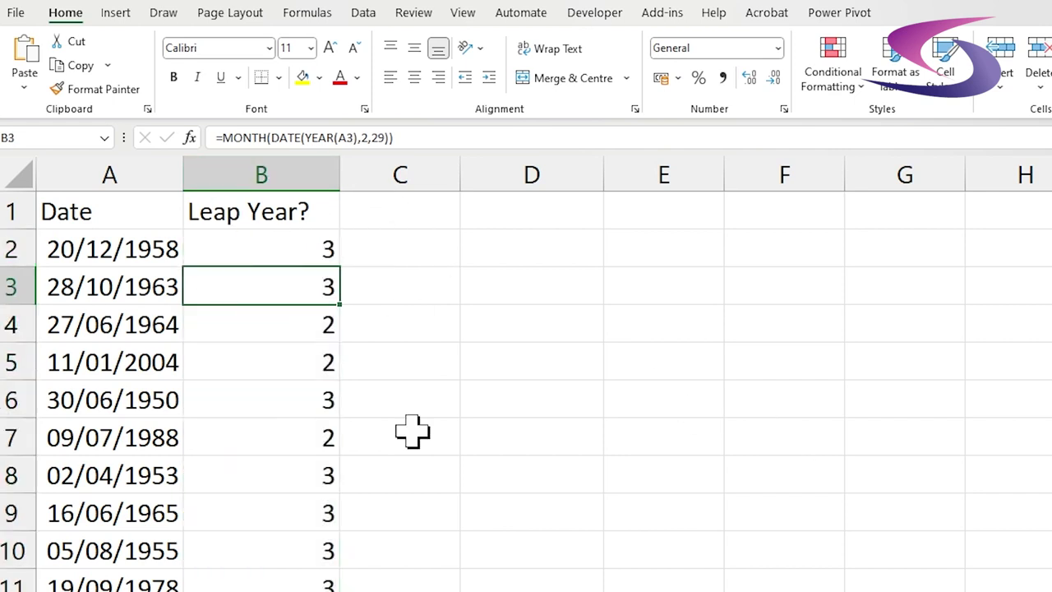
pyautogui.click(303, 337)
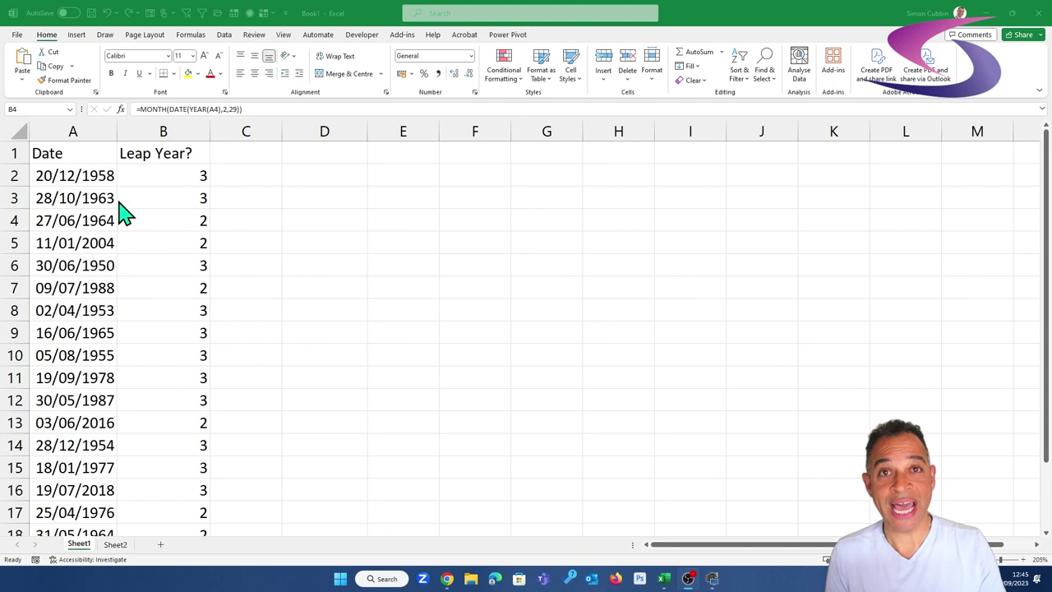
pyautogui.click(186, 218)
pyautogui.doubleClick(186, 218)
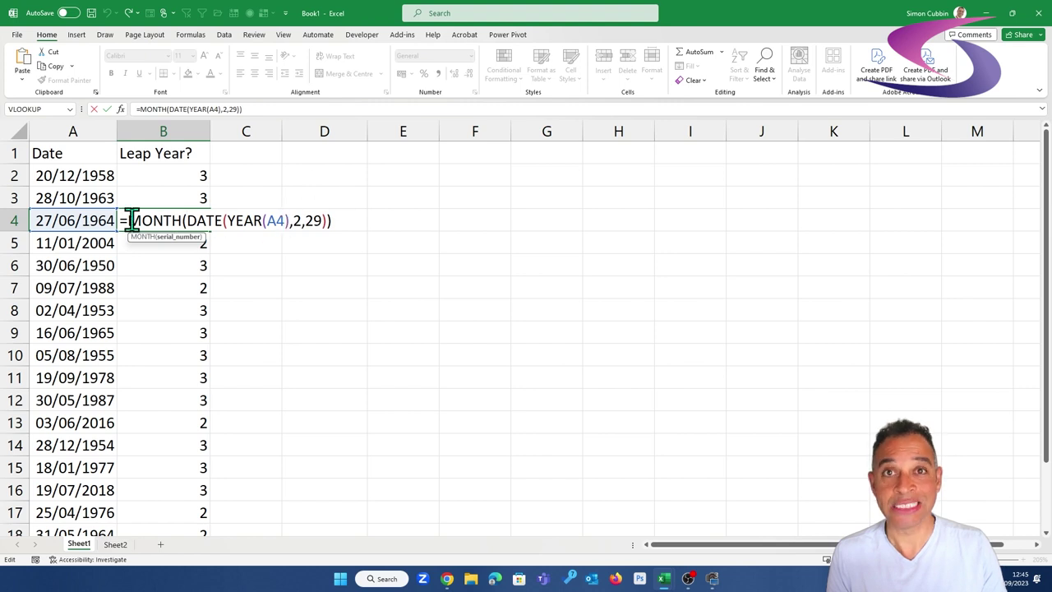
pyautogui.press('Return')
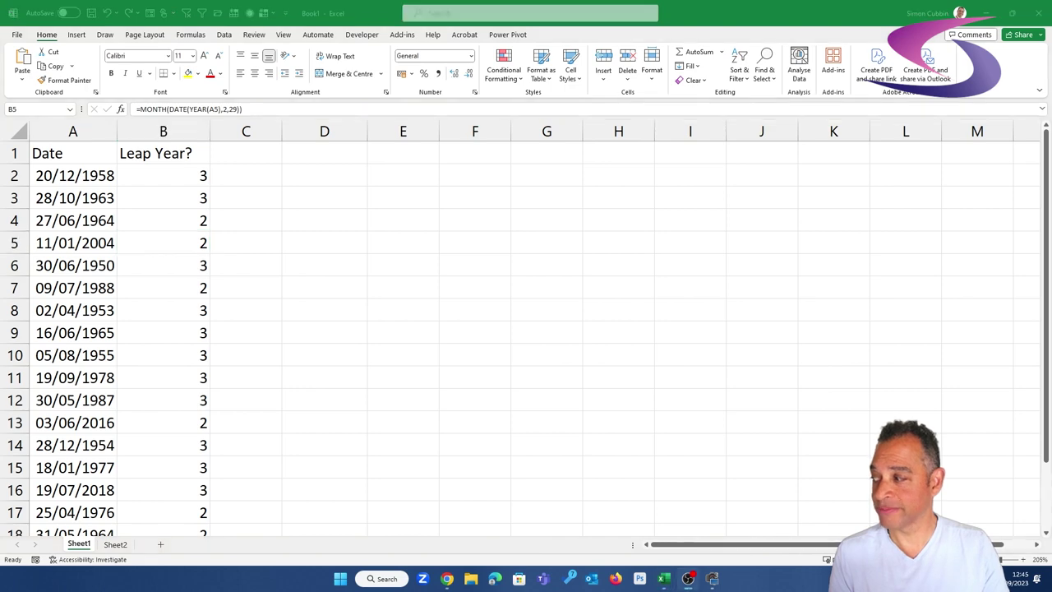
# - Wrap the B2 formula in IF so it reads =IF(MONTH(DATE(YEAR(A2),2,29))=2,"Leap Year","")
pyautogui.press('Up')
pyautogui.press('Up')
pyautogui.press('Up')
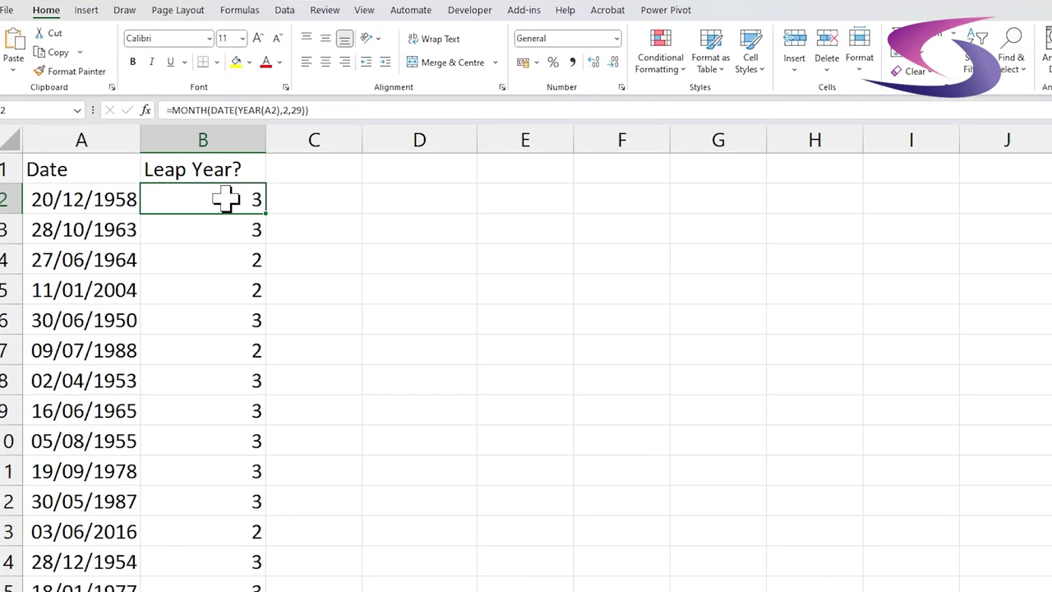
pyautogui.doubleClick(164, 176)
pyautogui.click(197, 234)
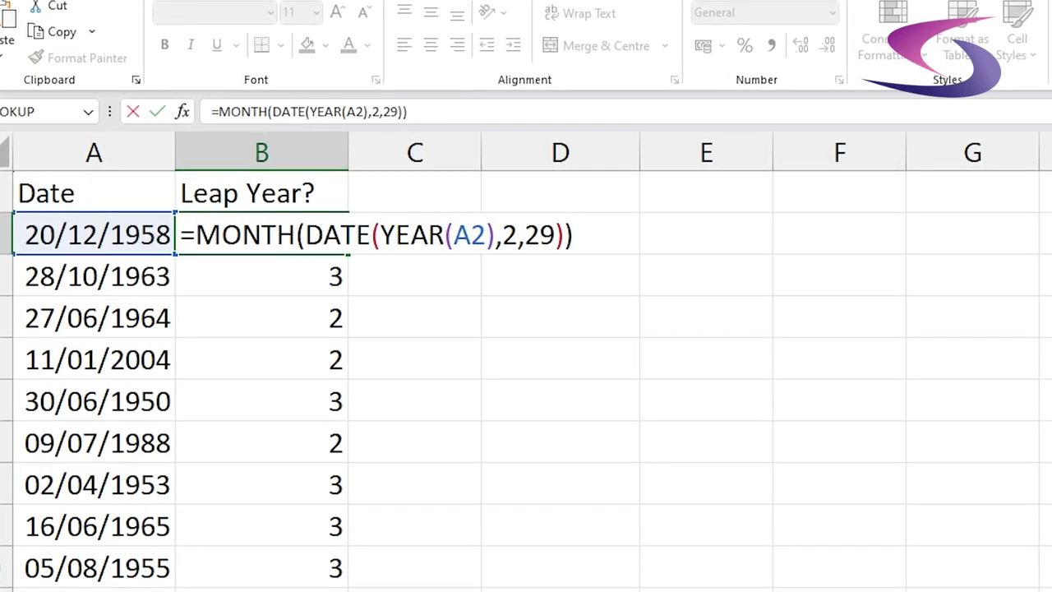
pyautogui.write('IF(')
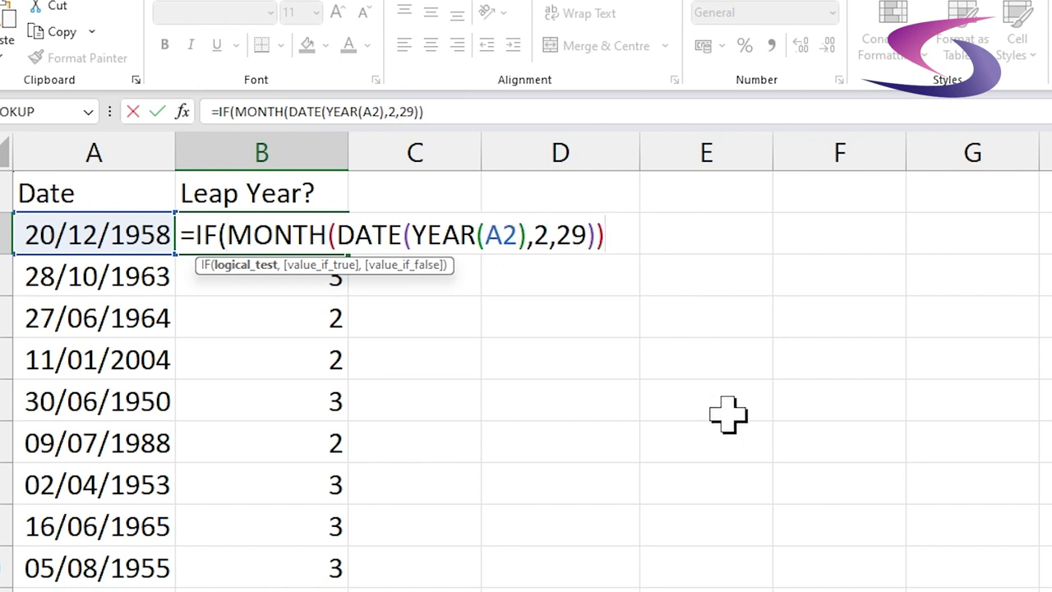
pyautogui.write('=2,"Leap Year')
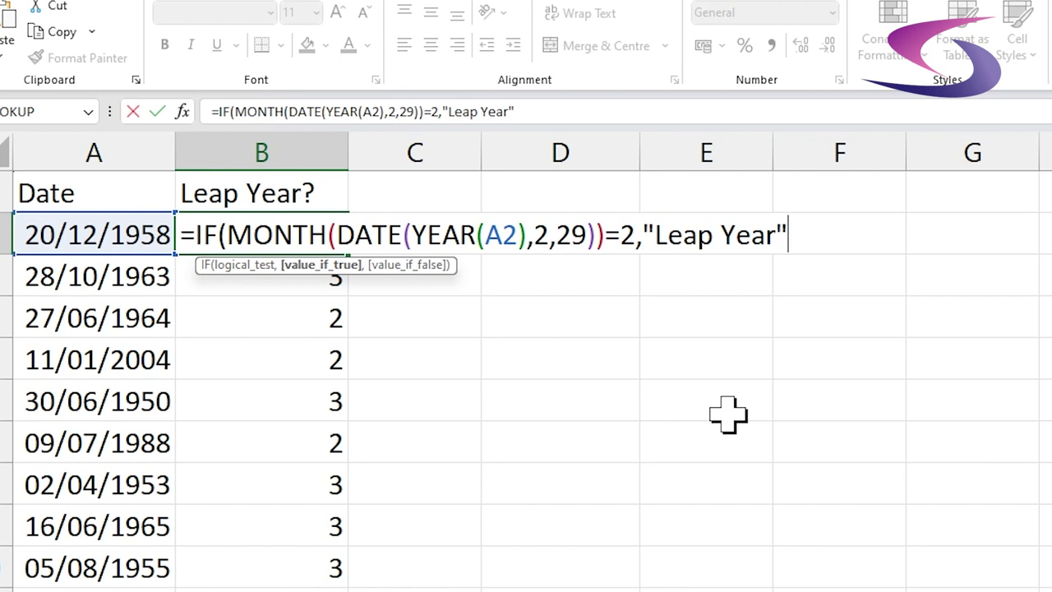
pyautogui.write(',"")')
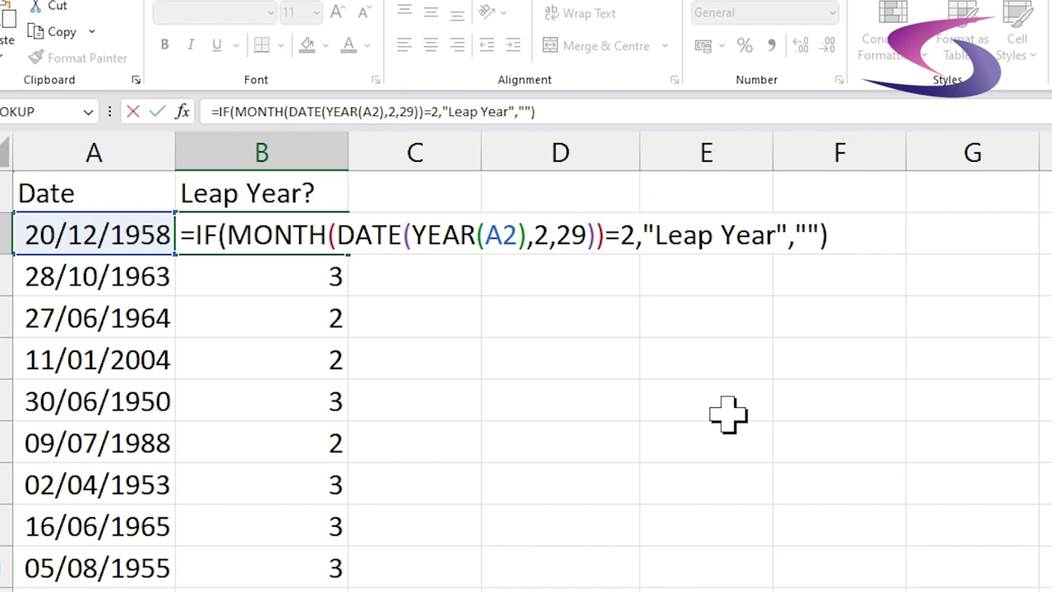
pyautogui.press('Return')
# - Copy the IF formula from B2 down the whole Leap Year? column
pyautogui.click(256, 228)
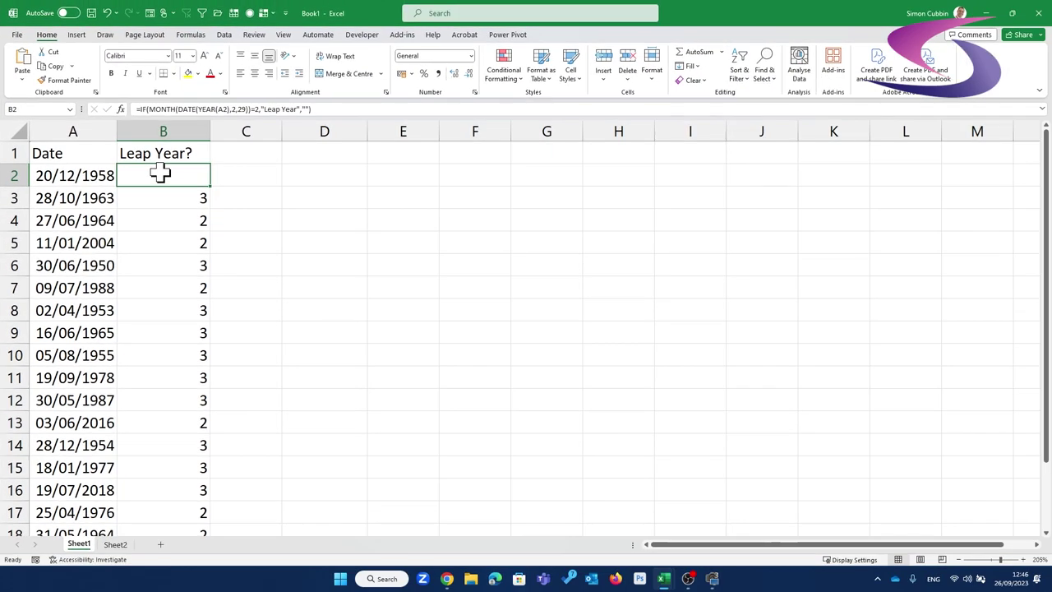
pyautogui.doubleClick(210, 187)
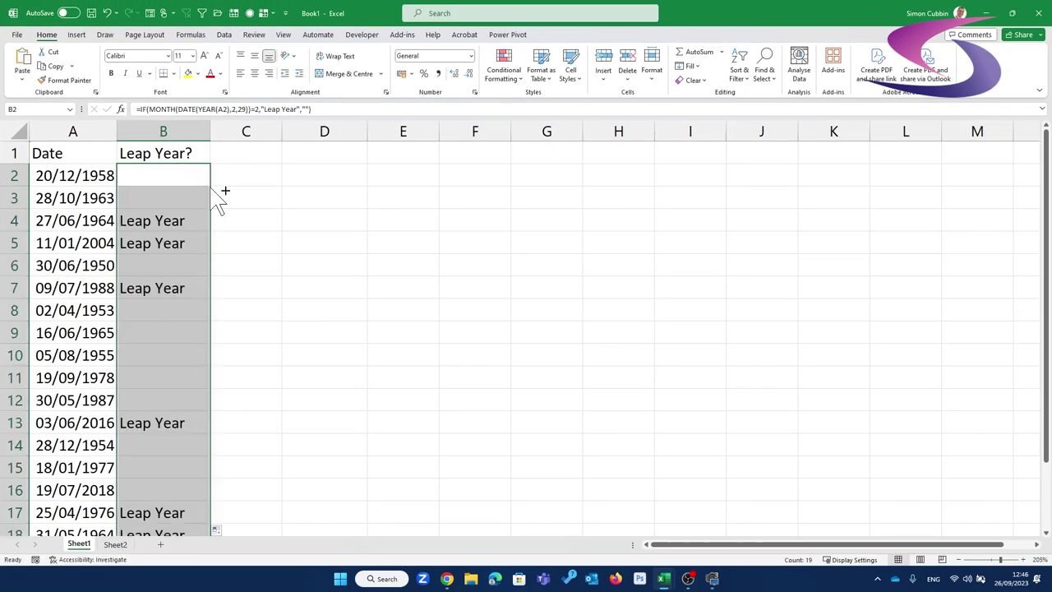
pyautogui.moveTo(293, 247); pyautogui.dragTo(312, 247)
pyautogui.moveTo(251, 271)
pyautogui.mouseDown()
pyautogui.moveTo(243, 277)
pyautogui.moveTo(300, 285)
pyautogui.mouseUp()
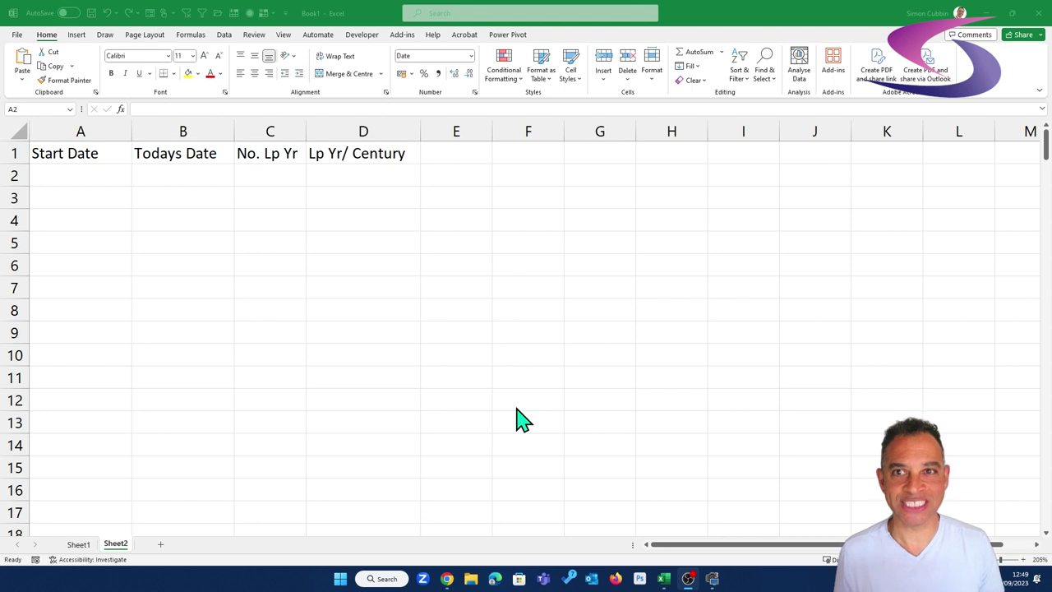
# - Enter 01/01/2010 as the start date in cell A2 of Sheet2
pyautogui.click(94, 177)
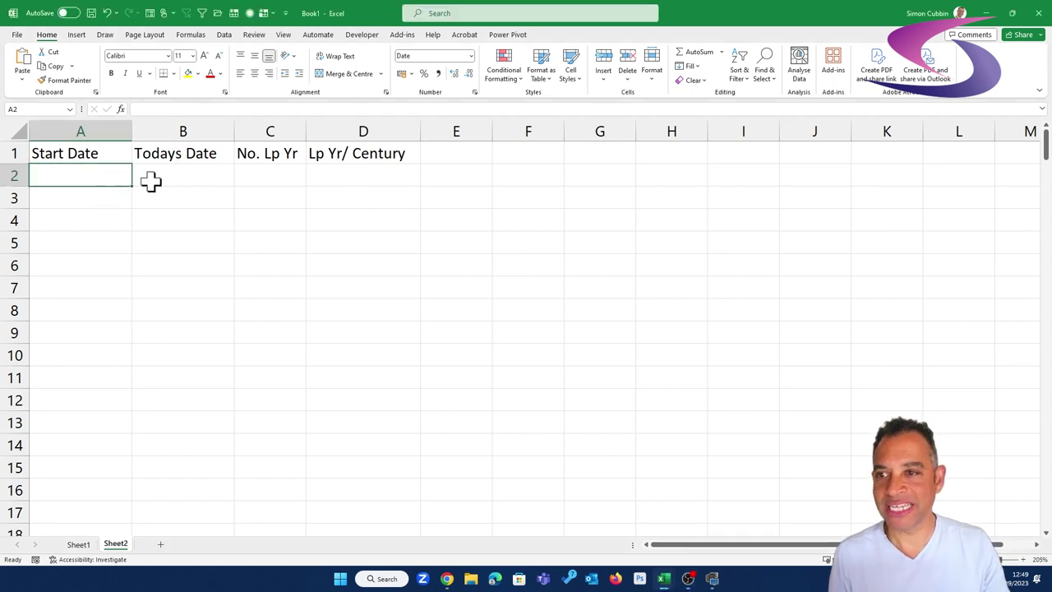
pyautogui.write('01/')
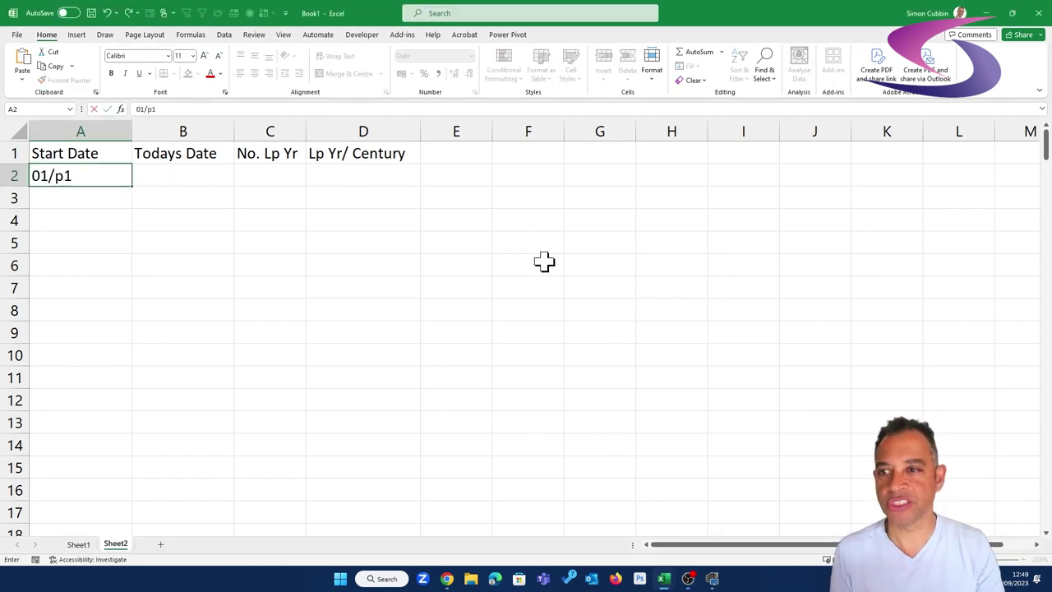
pyautogui.write('p1')
pyautogui.press('BackSpace')
pyautogui.press('BackSpace')
pyautogui.write('01/2')
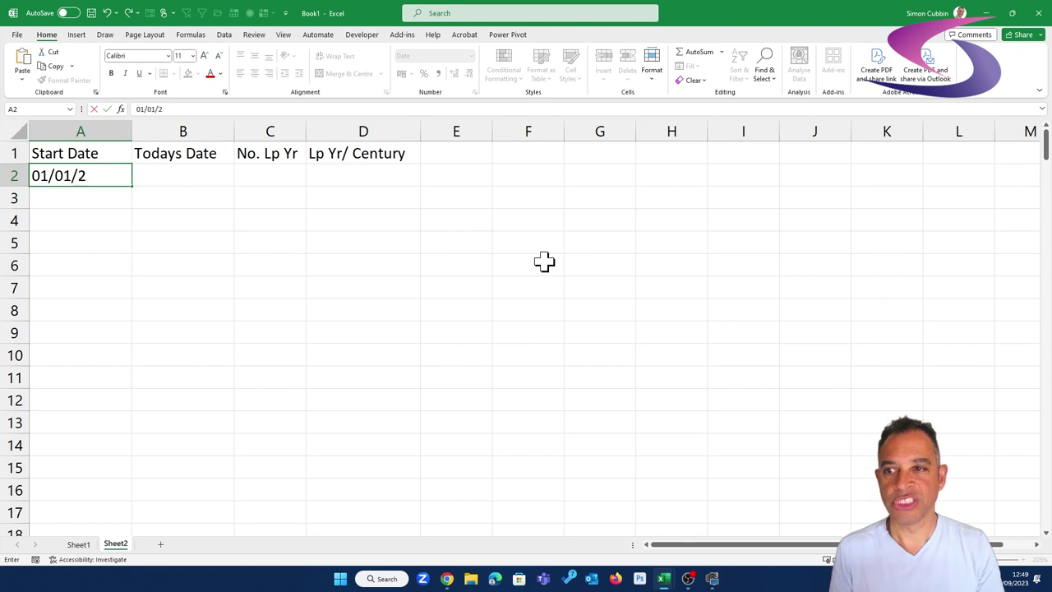
pyautogui.write('010')
pyautogui.press('Tab')
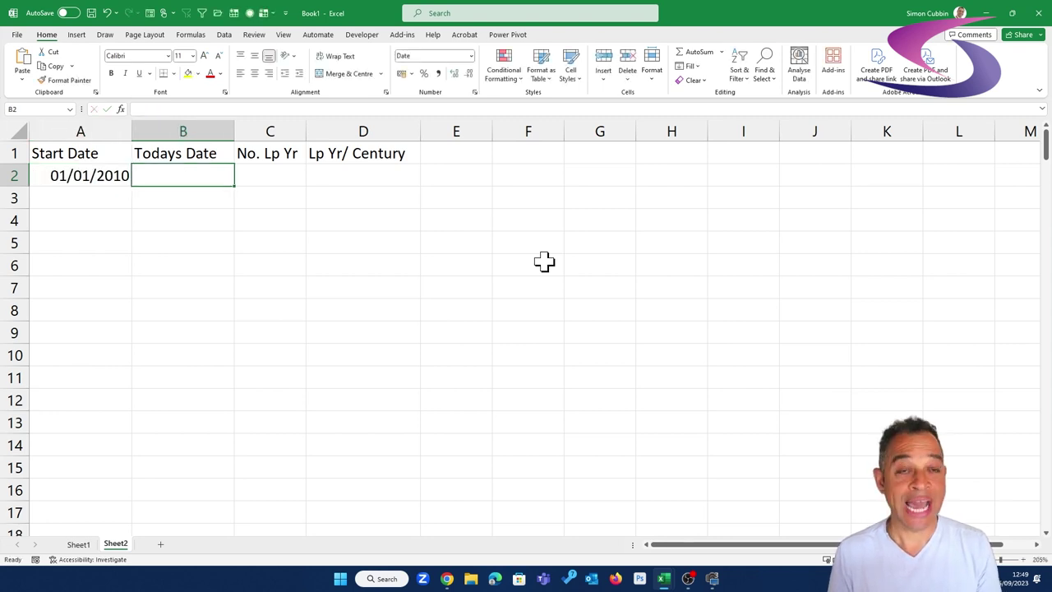
# - Enter the formula =TODAY() in B2 under Todays Date
pyautogui.write('=')
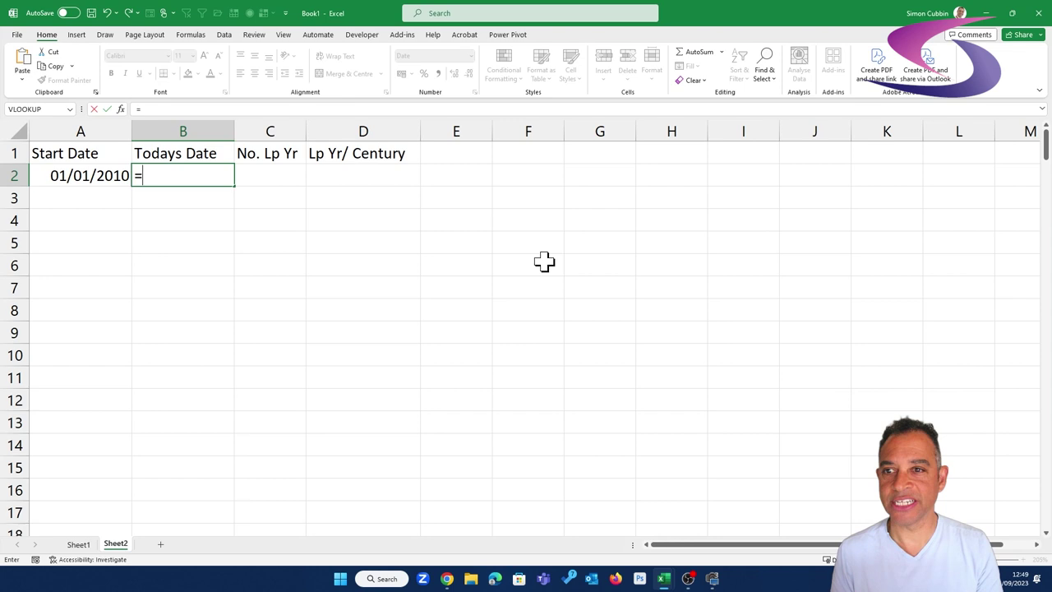
pyautogui.write('TODAY()')
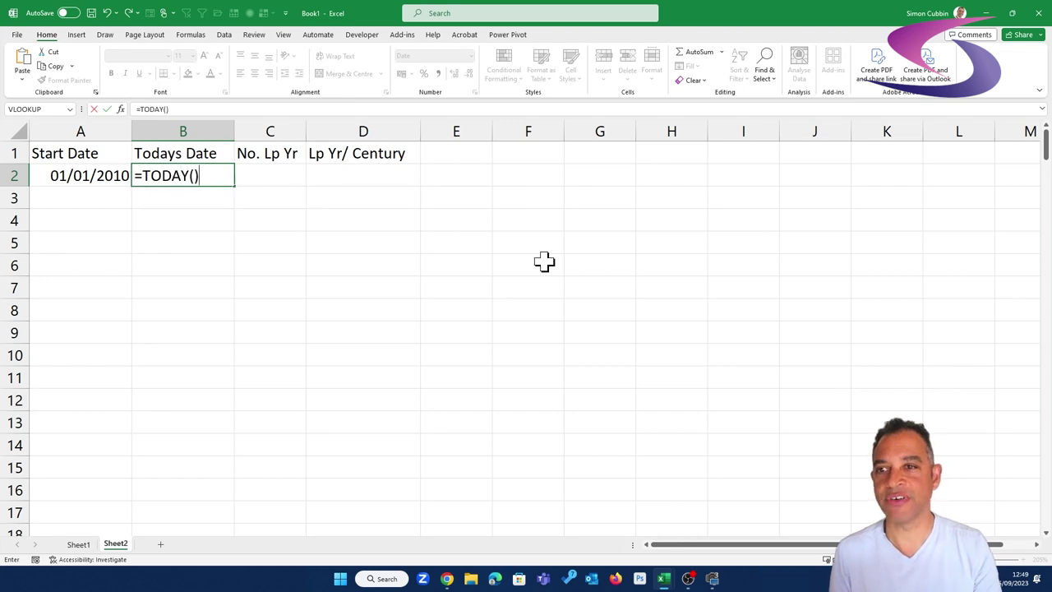
pyautogui.press('Return')
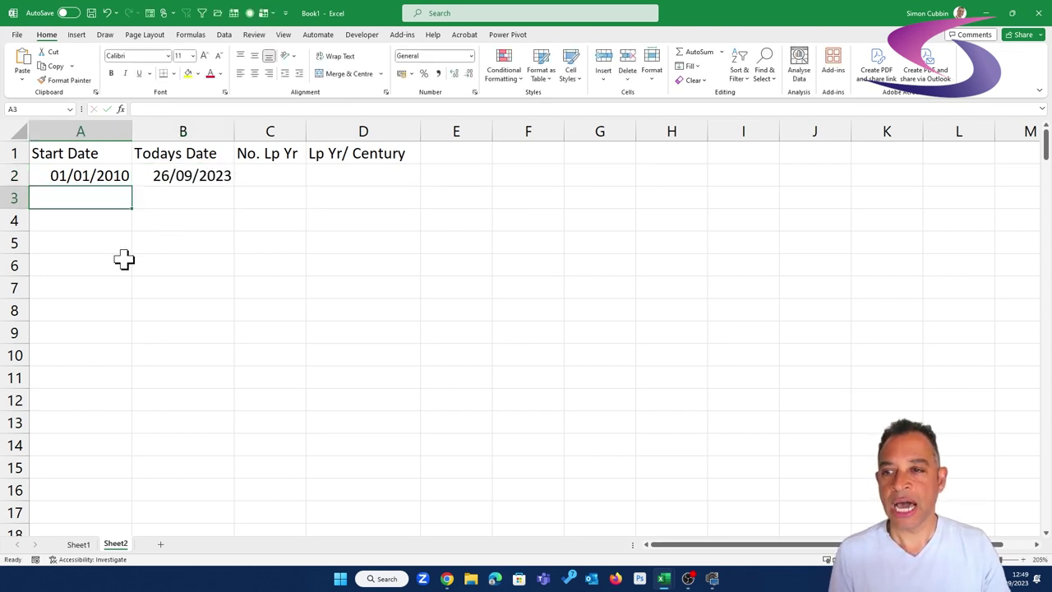
pyautogui.click(89, 175)
pyautogui.click(169, 169)
pyautogui.click(111, 176)
pyautogui.click(151, 172)
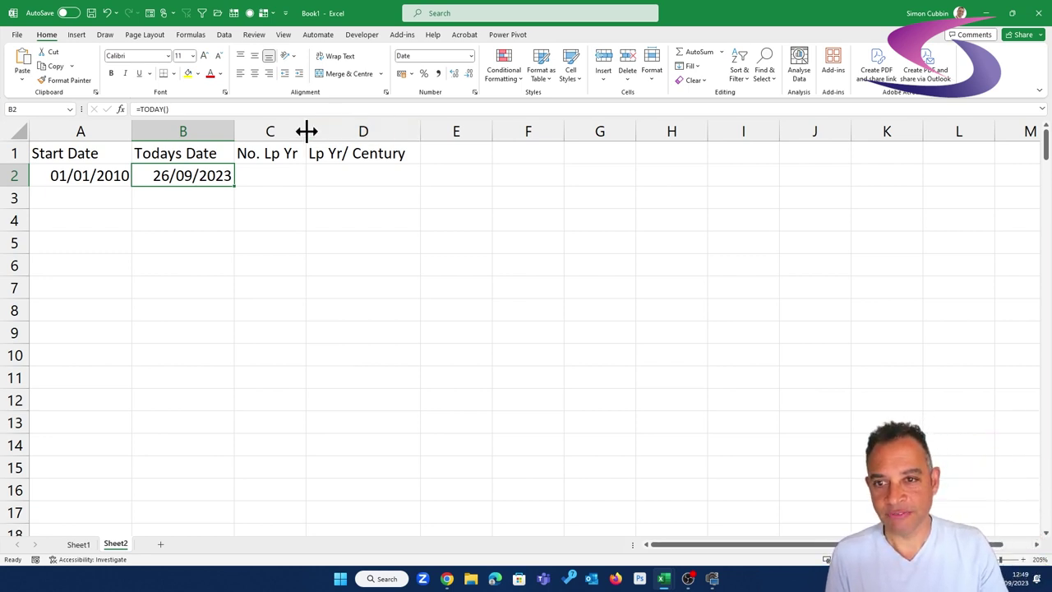
# - Widen column C and begin the leap-year count formula in C2 with =SUMPRODUCT(IF(MOD(ROW(INDIRECT(
pyautogui.moveTo(306, 129); pyautogui.dragTo(369, 129)
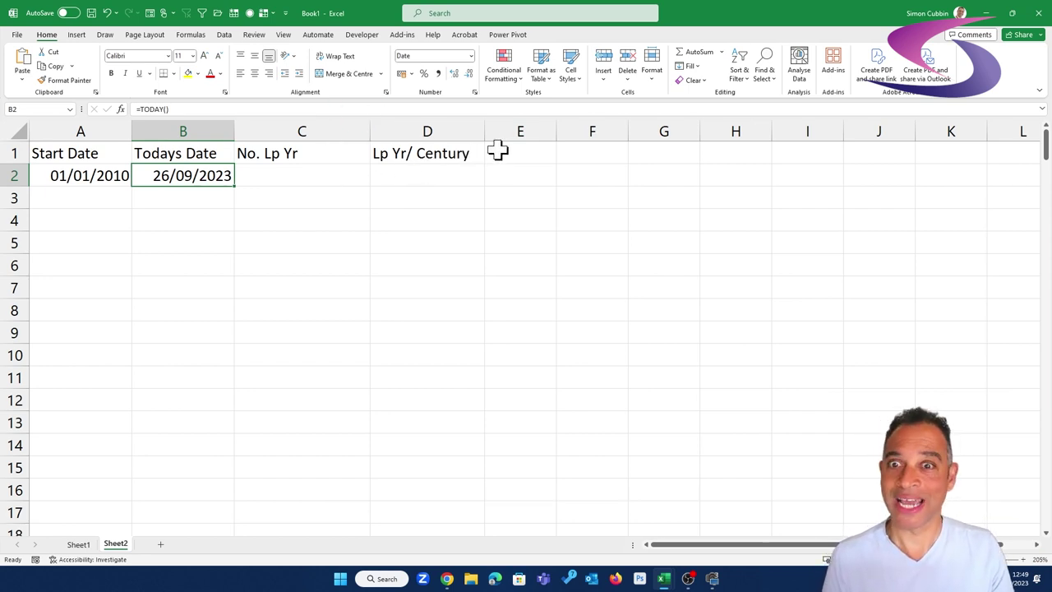
pyautogui.click(305, 174)
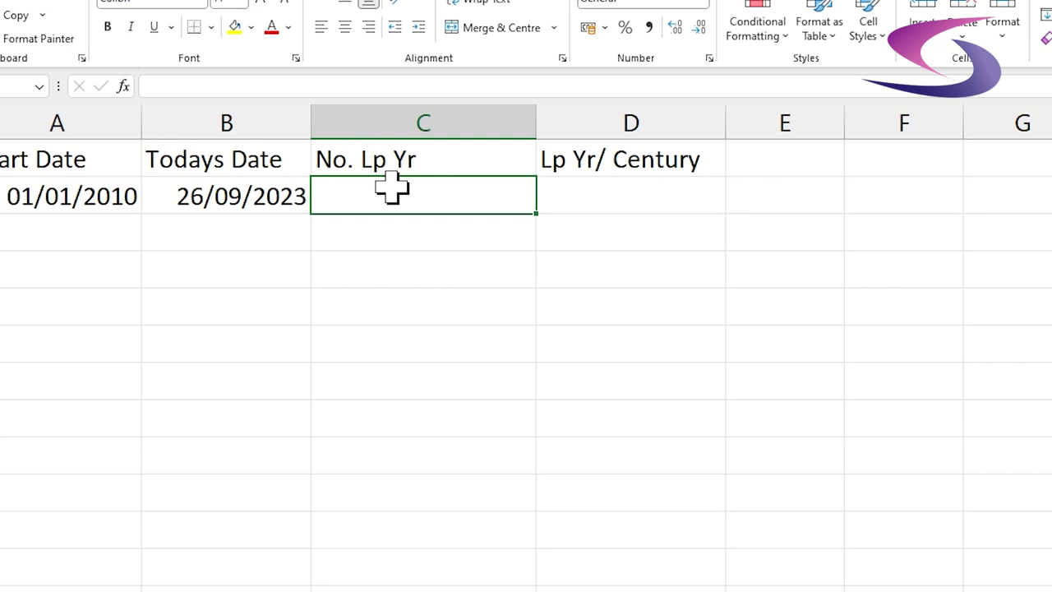
pyautogui.write('=SUMPRODUCT(')
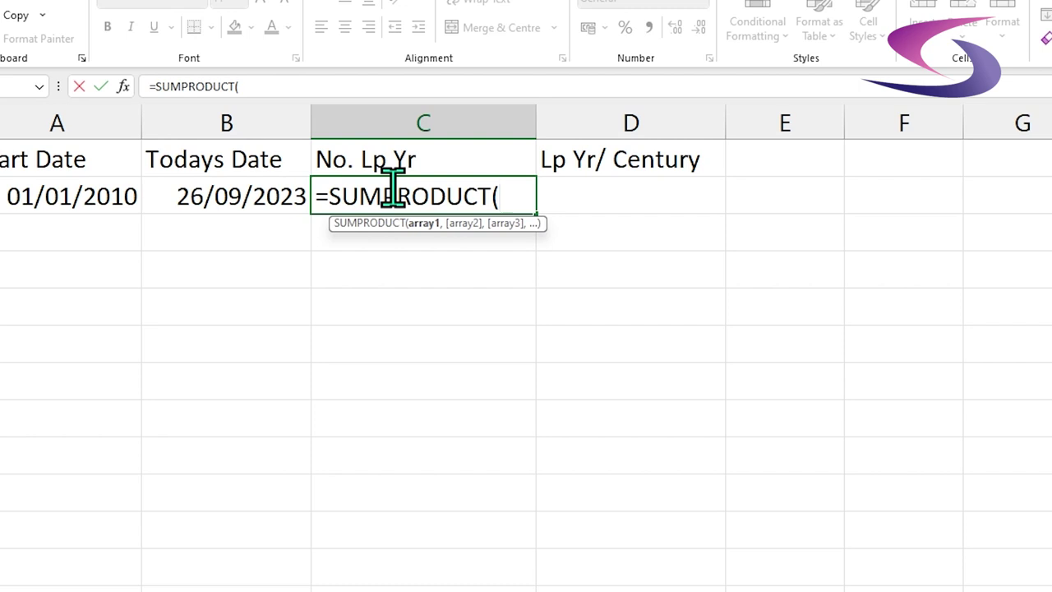
pyautogui.write('IF(')
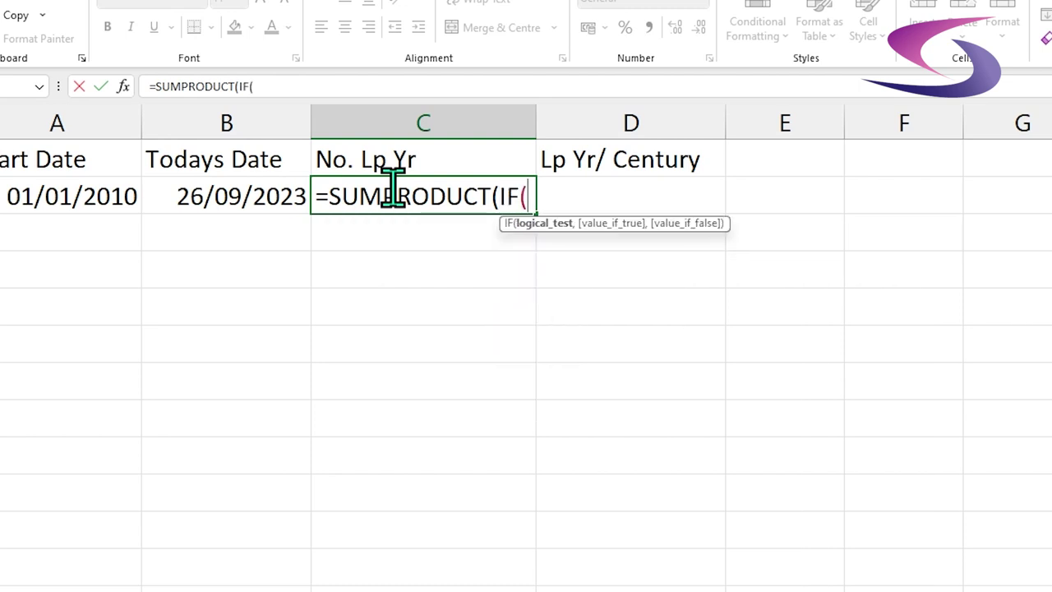
pyautogui.write('MOD(')
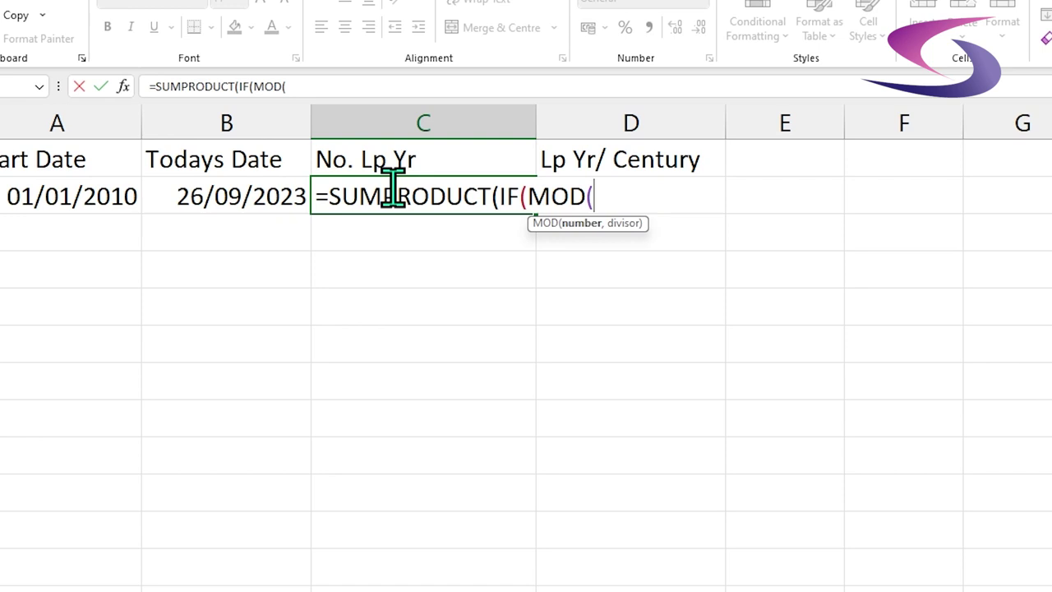
pyautogui.write('ROW')
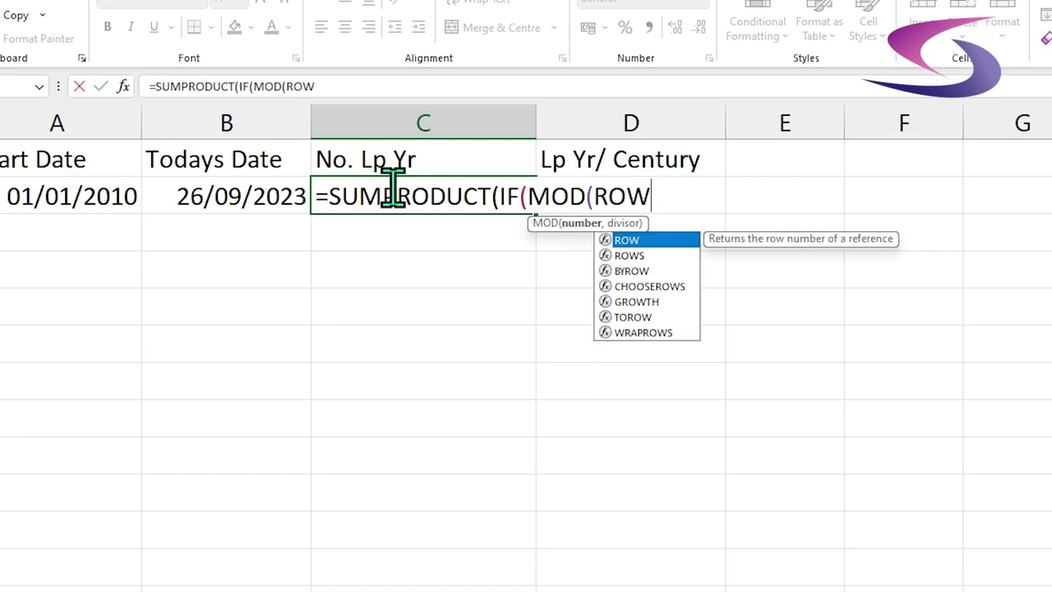
pyautogui.write('(INDIREC')
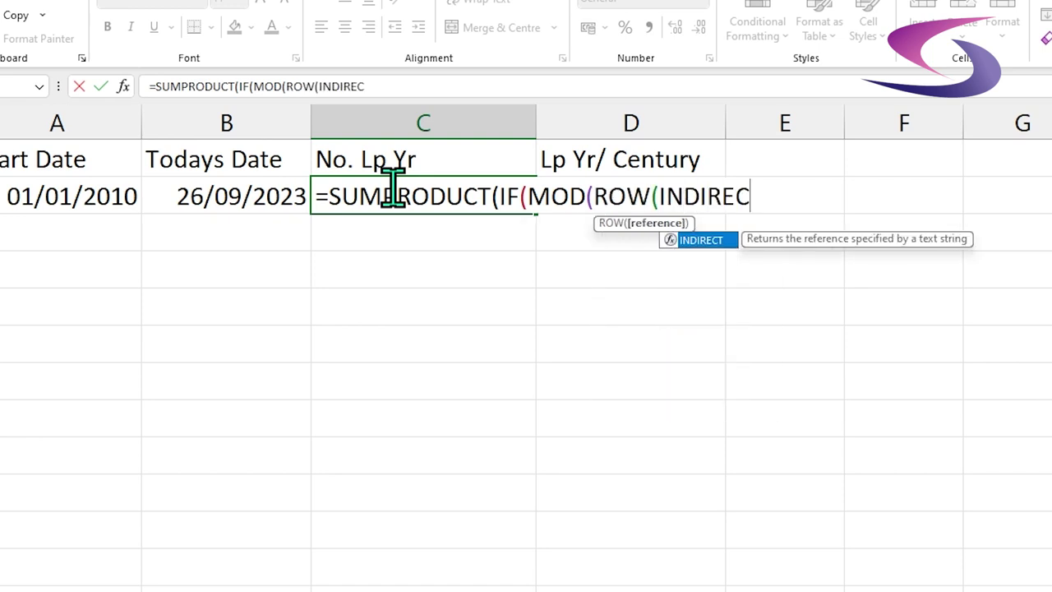
pyautogui.write('T(')
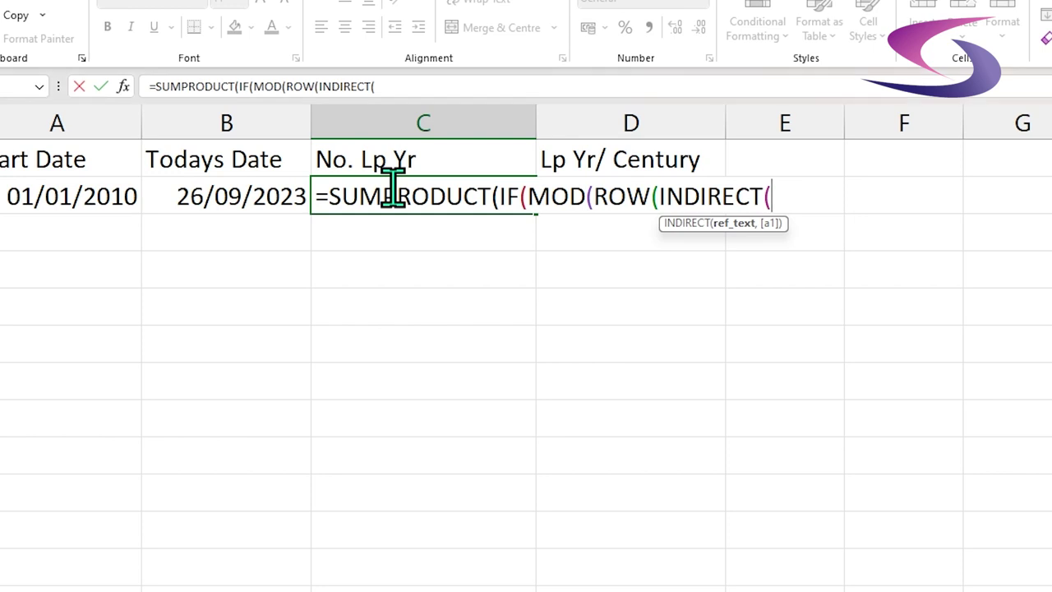
# - Add the year range YEAR(A2) & ":" & YEAR(B2) to the C2 formula and close the INDIRECT and ROW functions
pyautogui.write('YEAR9')
pyautogui.press('BackSpace')
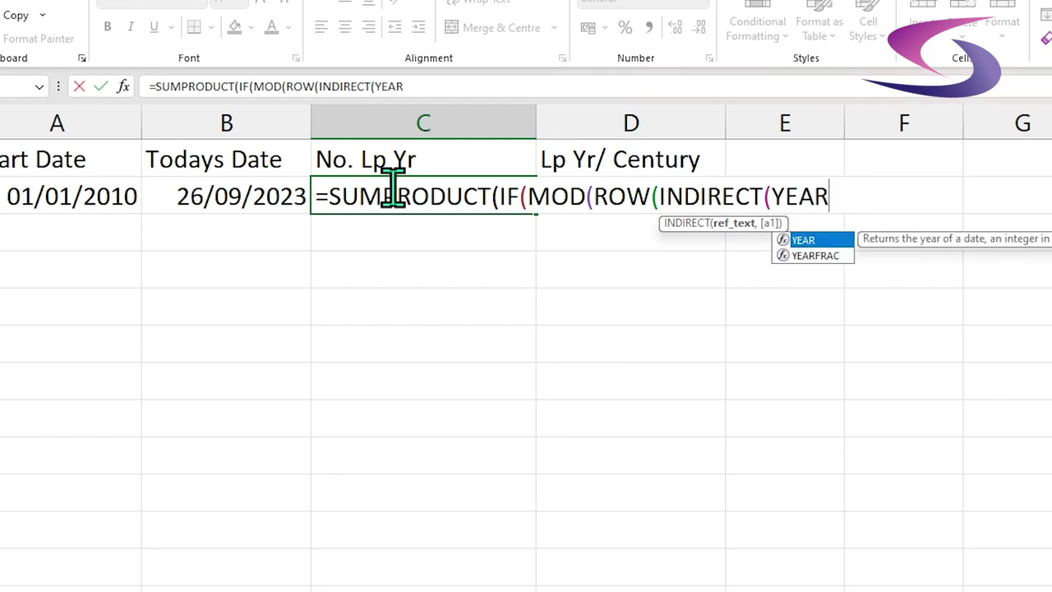
pyautogui.write('(')
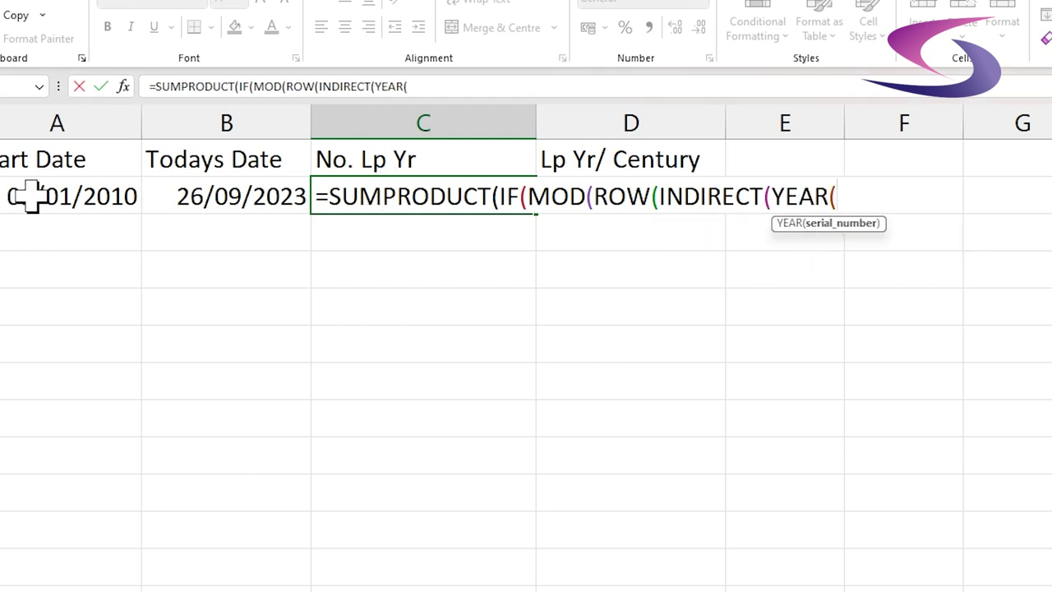
pyautogui.click(58, 190)
pyautogui.write(')')
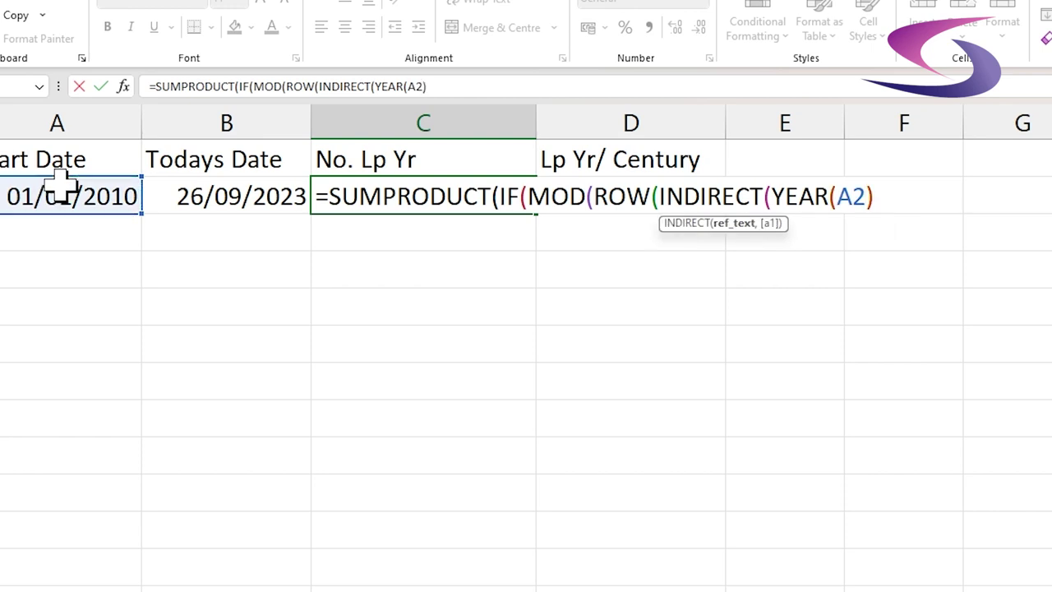
pyautogui.write(' & ')
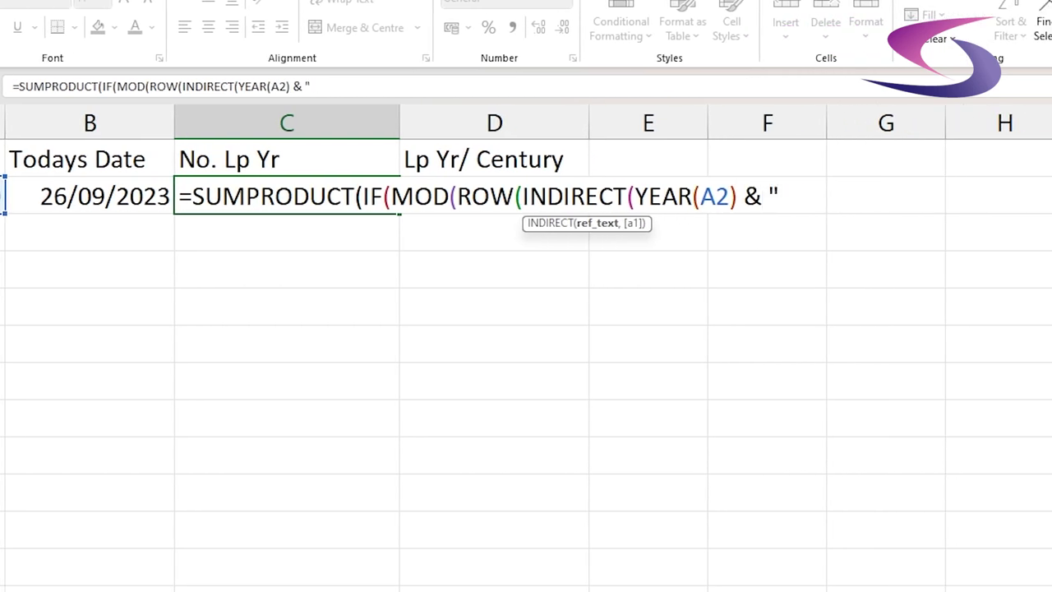
pyautogui.write('":" & YEAR(')
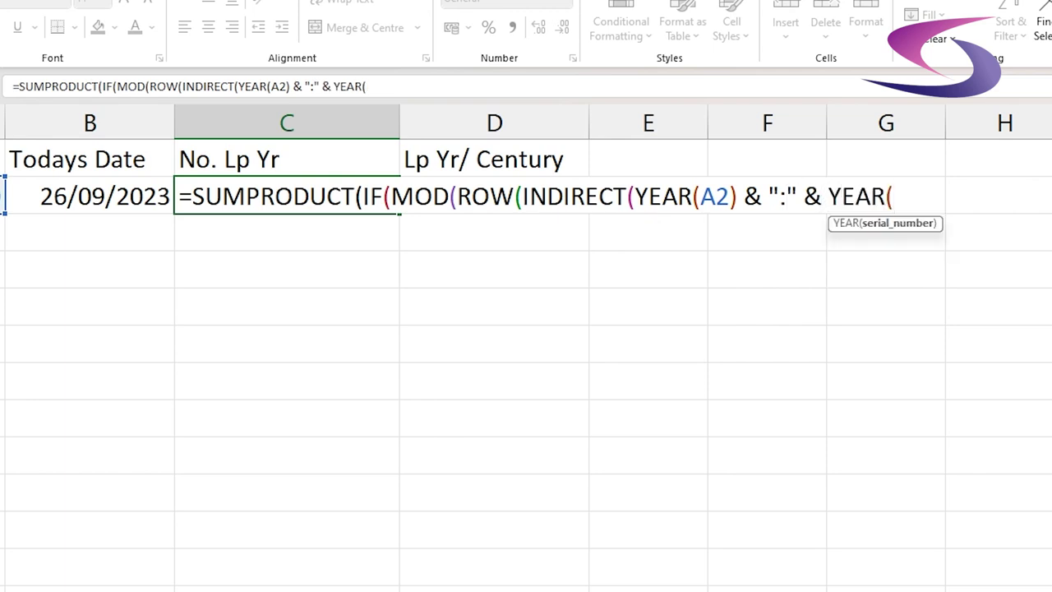
pyautogui.click(50, 195)
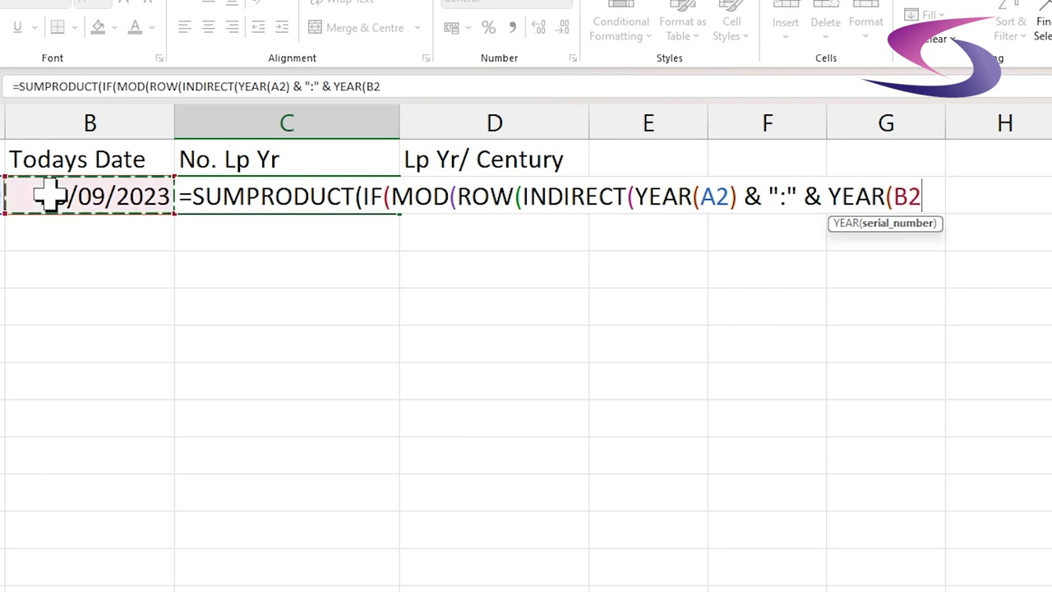
pyautogui.write(')')
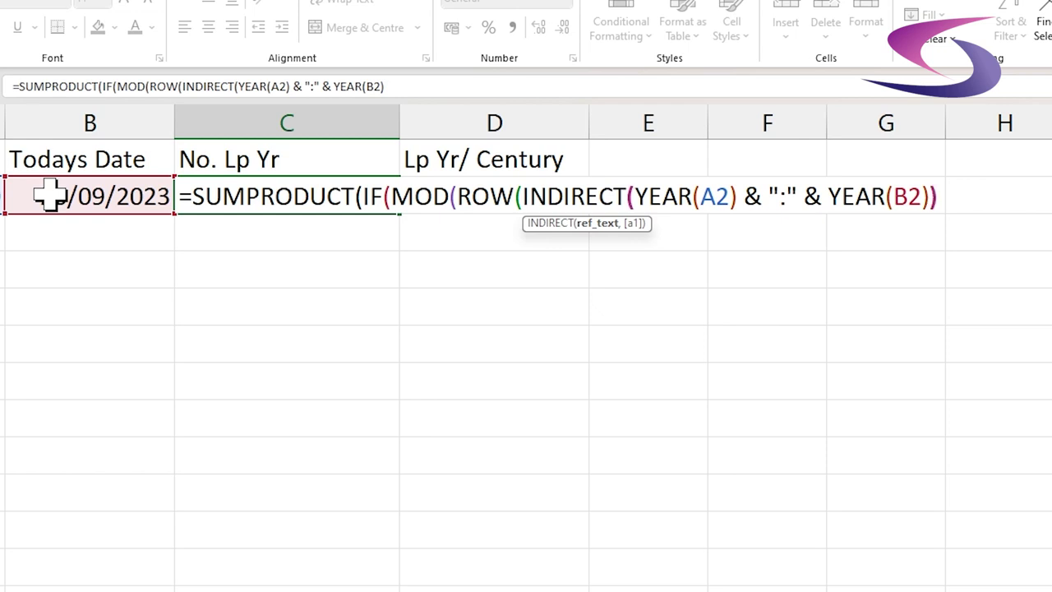
pyautogui.write(')')
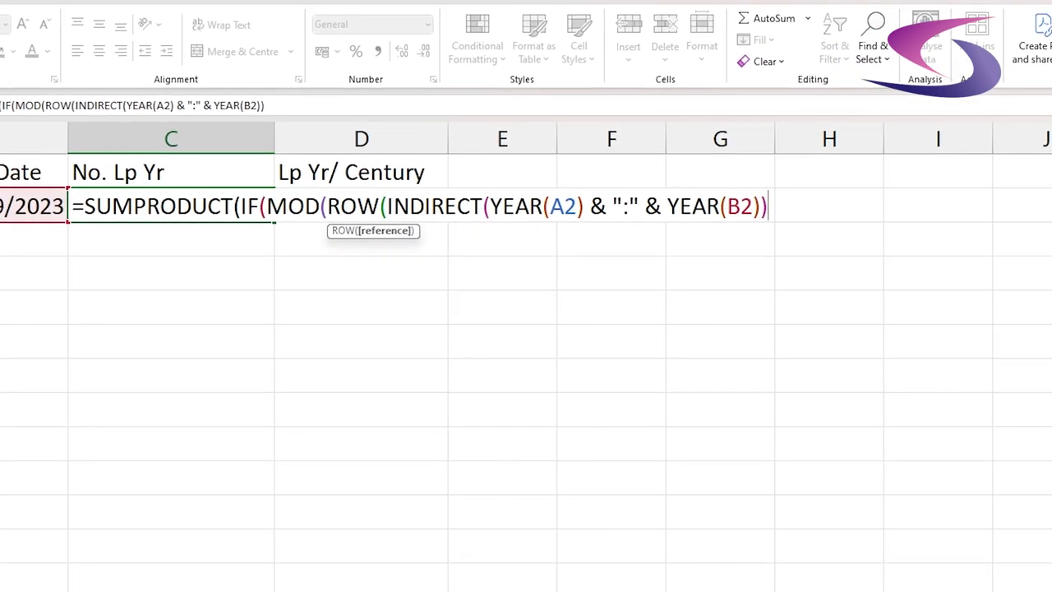
pyautogui.write(')')
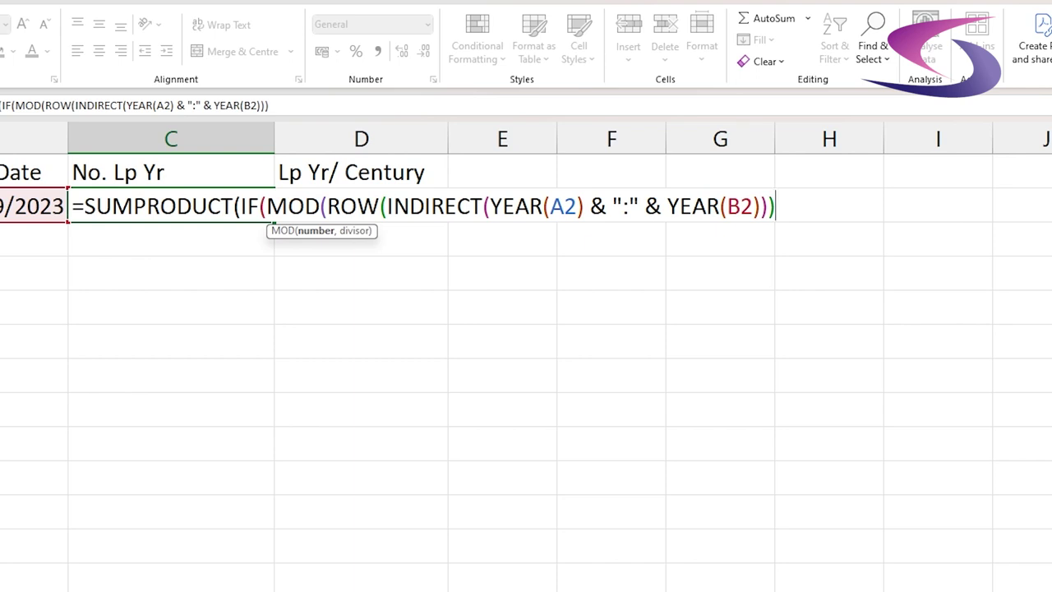
# - Finish the C2 formula with ,4)=0,1,0) and accept the suggested correction that adds the closing bracket
pyautogui.write(',4)')
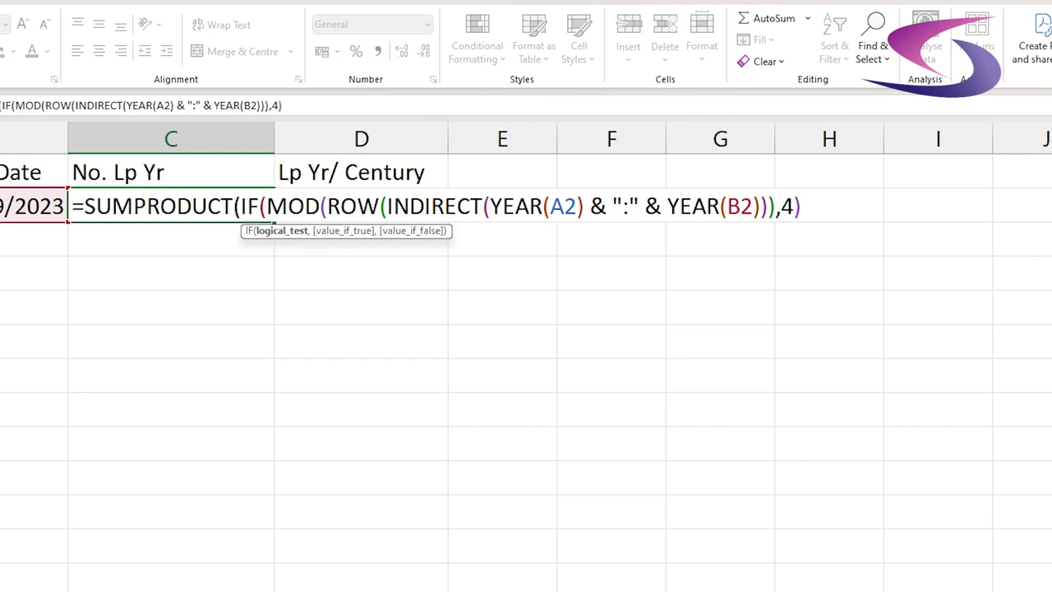
pyautogui.write('=0,1')
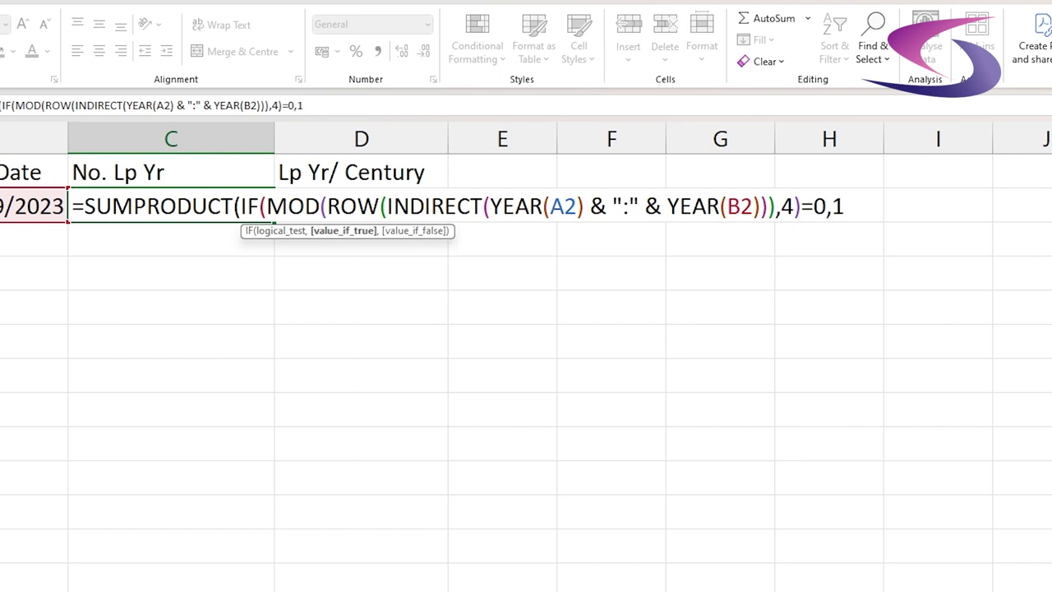
pyautogui.write(',0)')
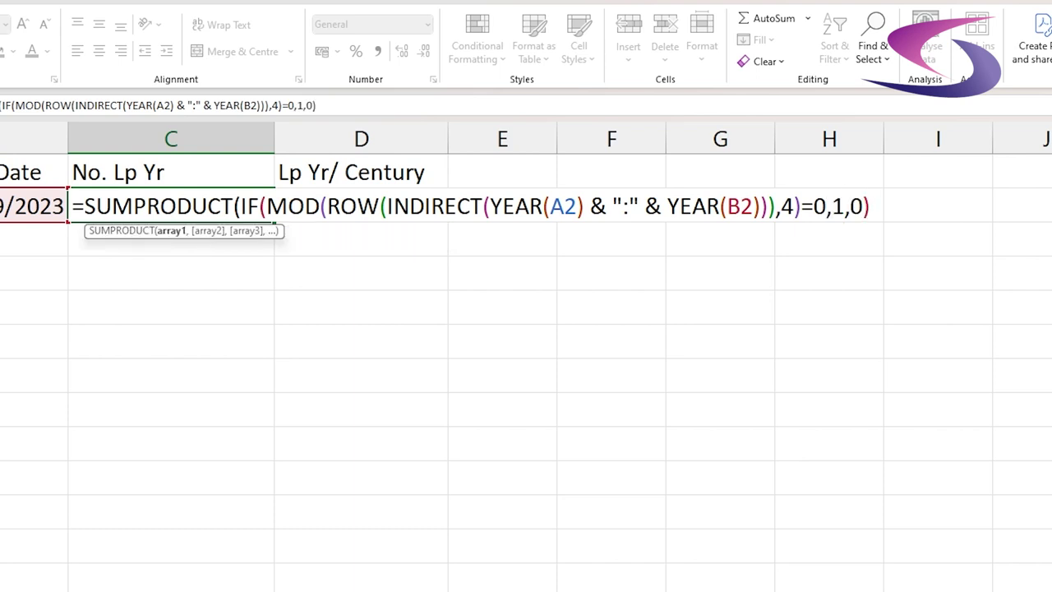
pyautogui.press('Return')
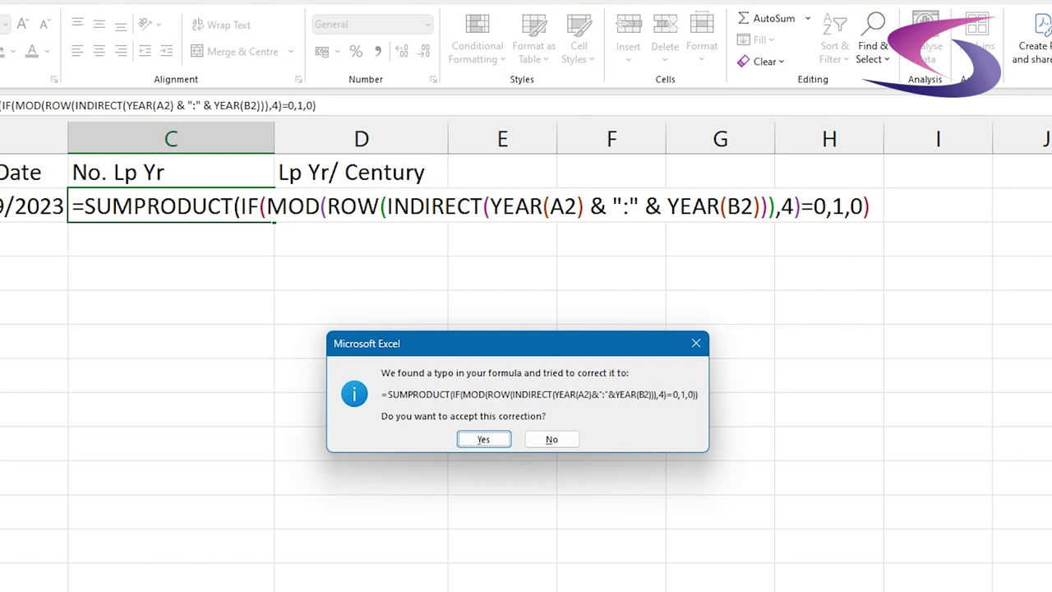
pyautogui.click(487, 440)
pyautogui.click(169, 209)
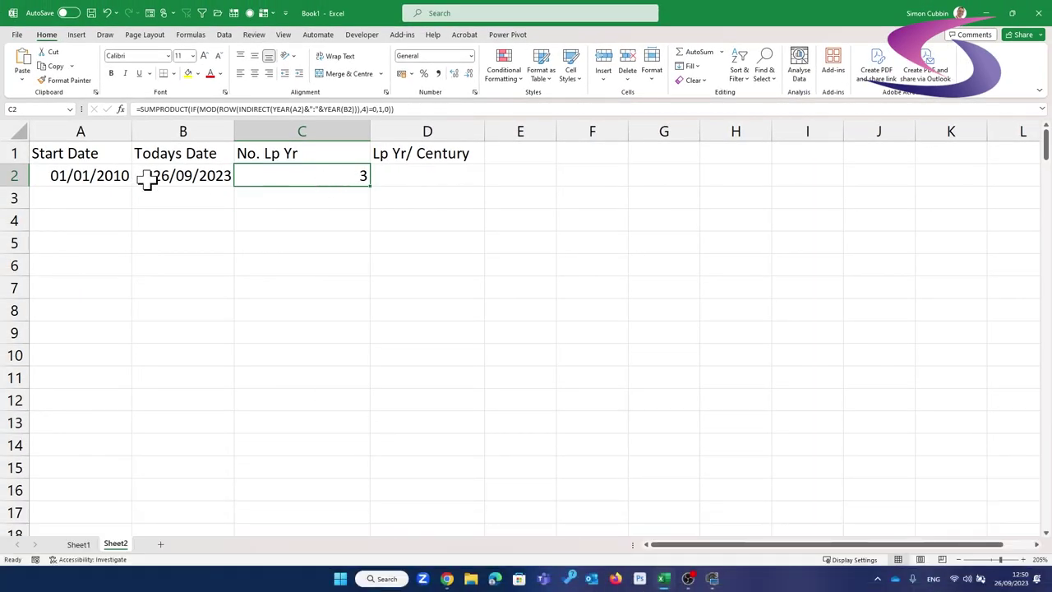
pyautogui.click(86, 175)
pyautogui.click(169, 176)
pyautogui.click(261, 180)
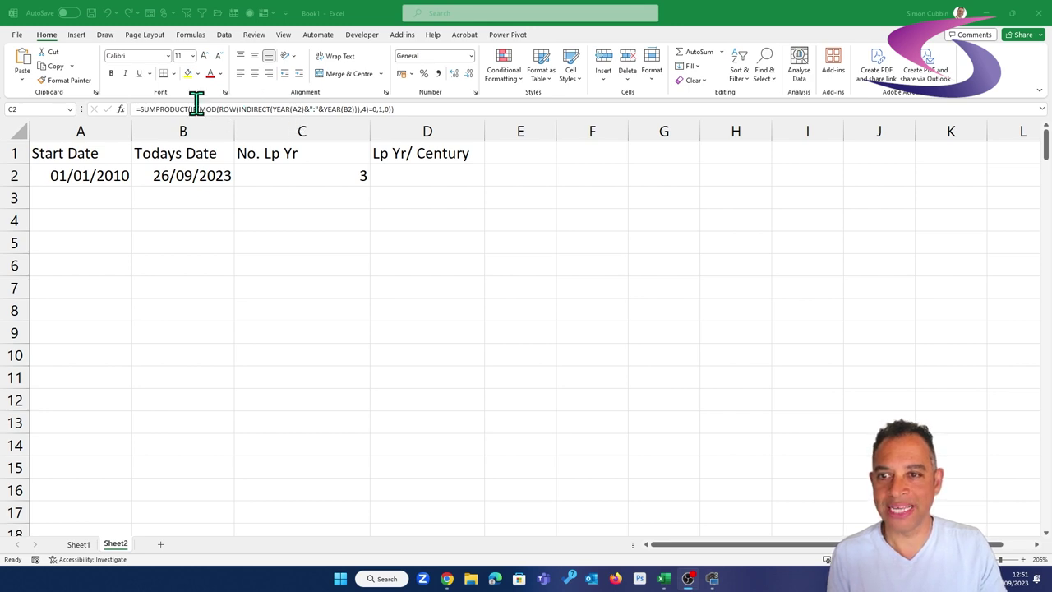
# - Begin a demonstration formula in F2 with =ROW(INDIRECT(YEAR(A2)
pyautogui.click(615, 174)
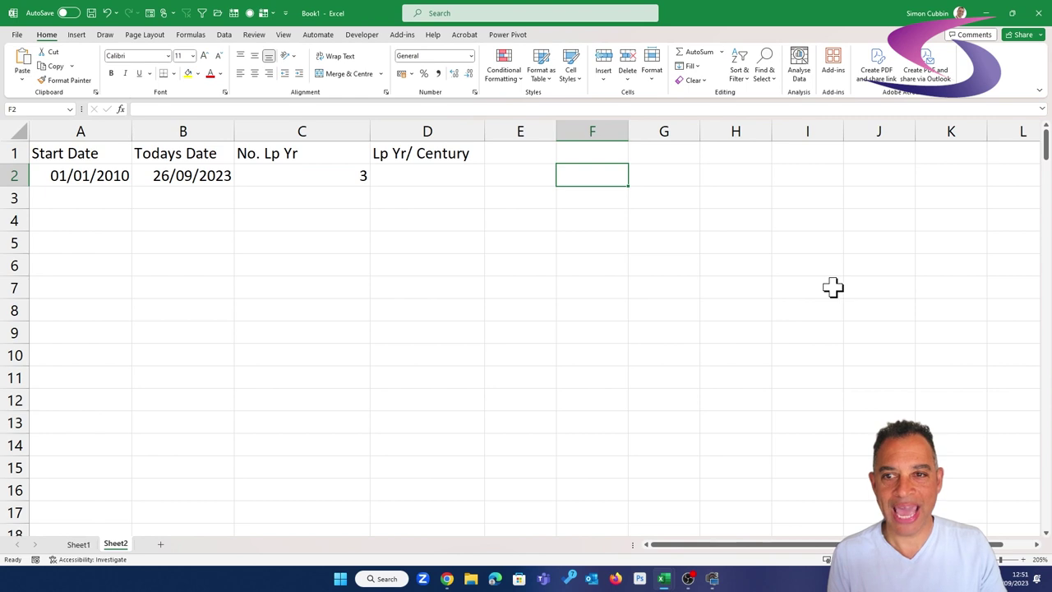
pyautogui.write('=ROW')
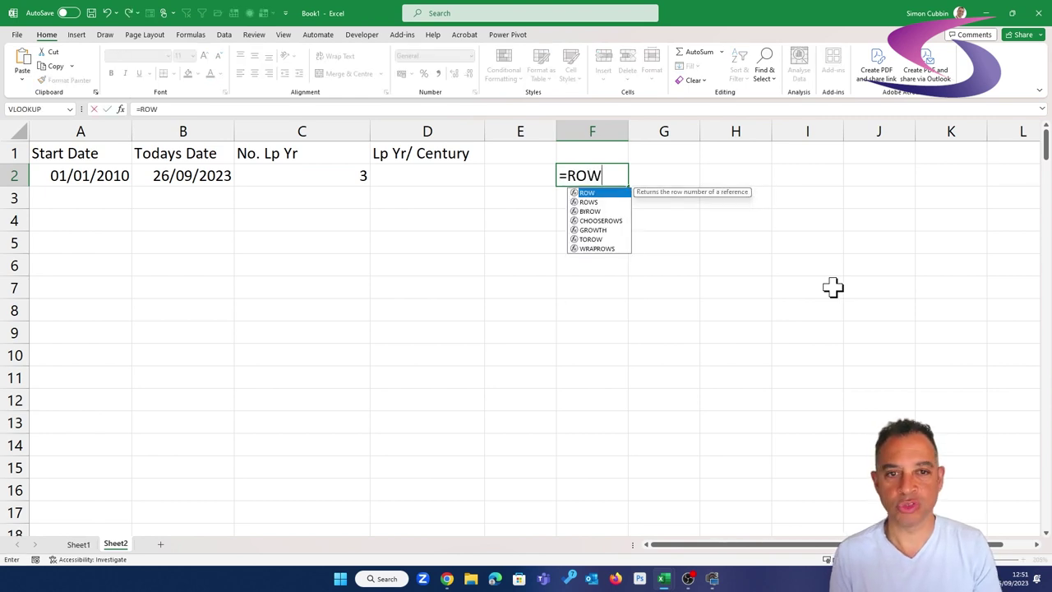
pyautogui.write('(')
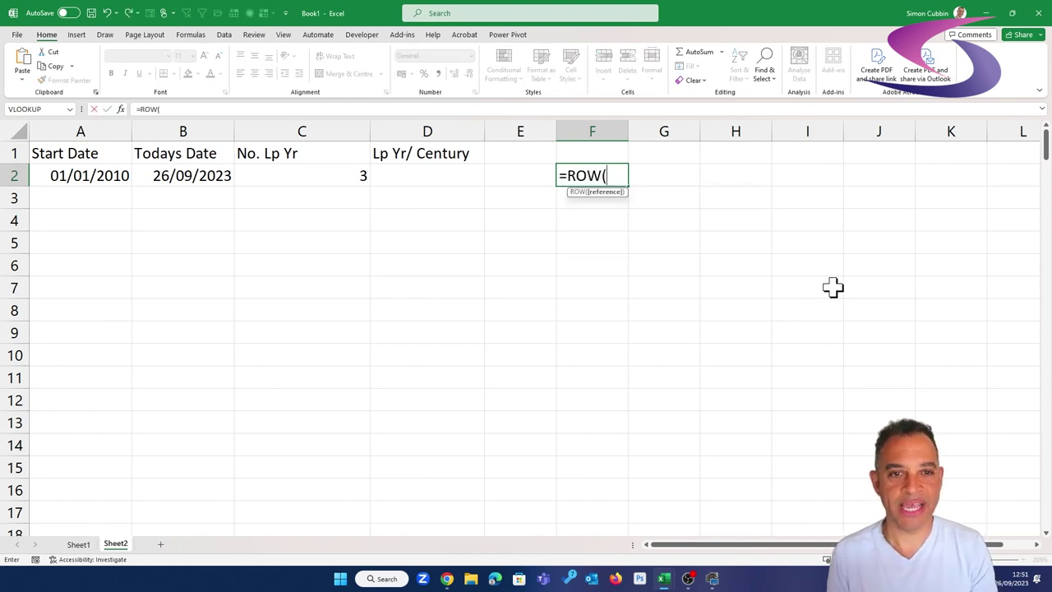
pyautogui.write('INDIRE')
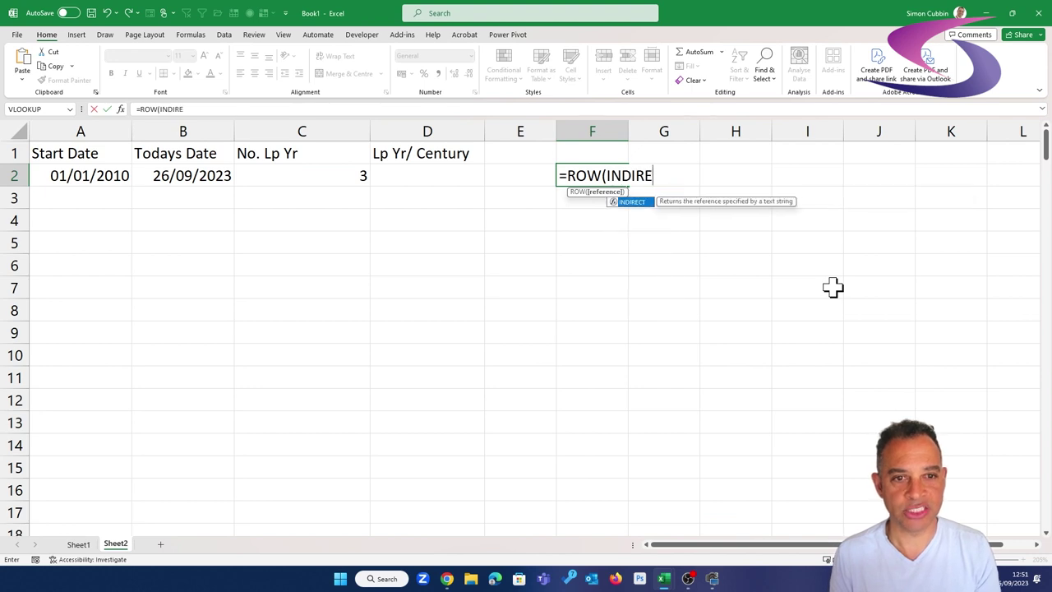
pyautogui.write('CT(')
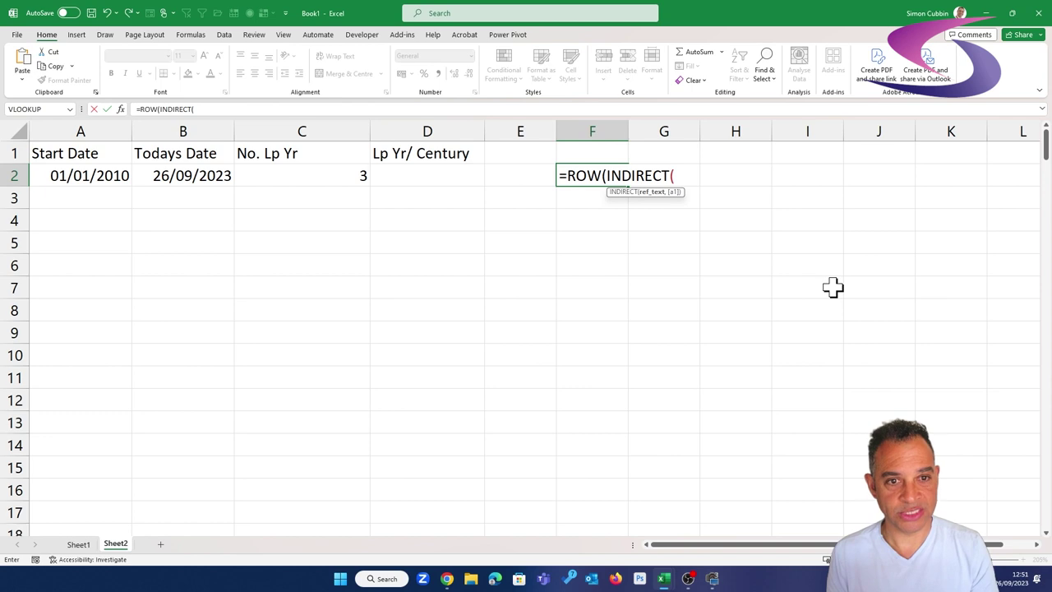
pyautogui.write('YEAR(')
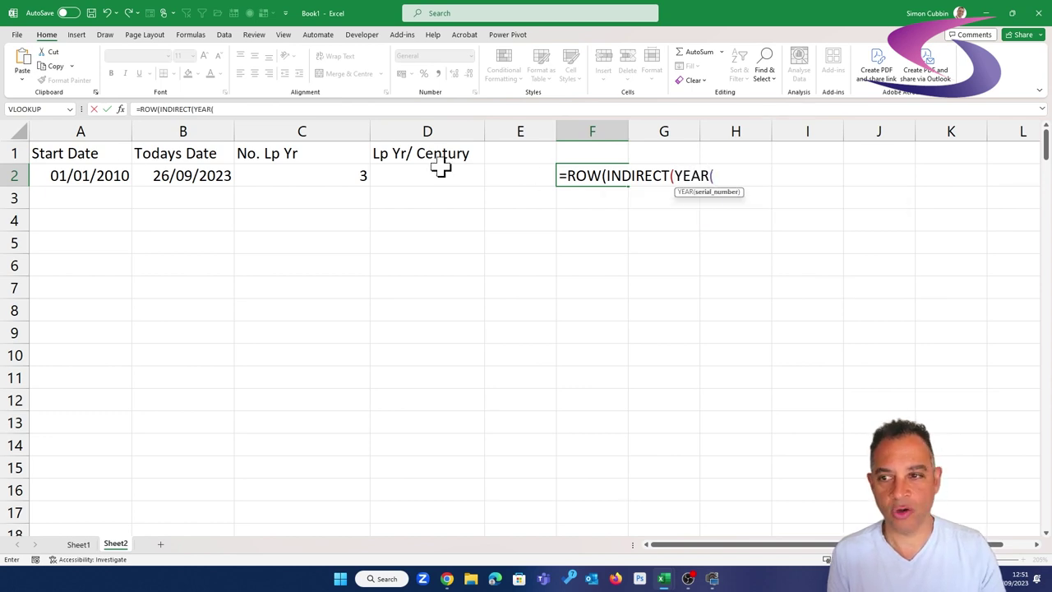
pyautogui.click(72, 183)
pyautogui.write(')')
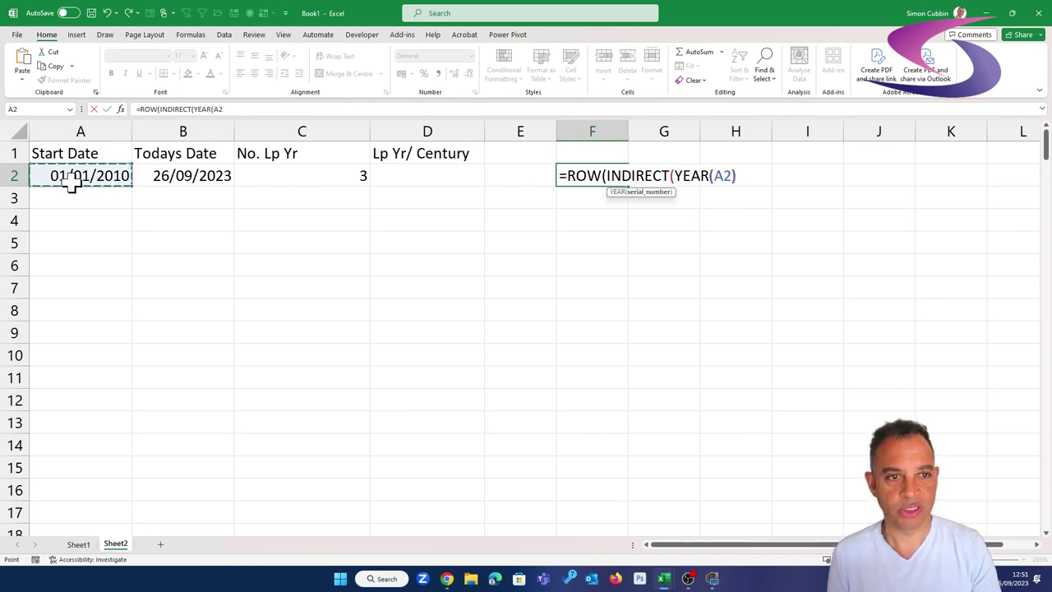
# - Complete and enter the F2 formula so it reads =ROW(INDIRECT(YEAR(A2) & ":" & YEAR(B2)))
pyautogui.write(' & ":" &')
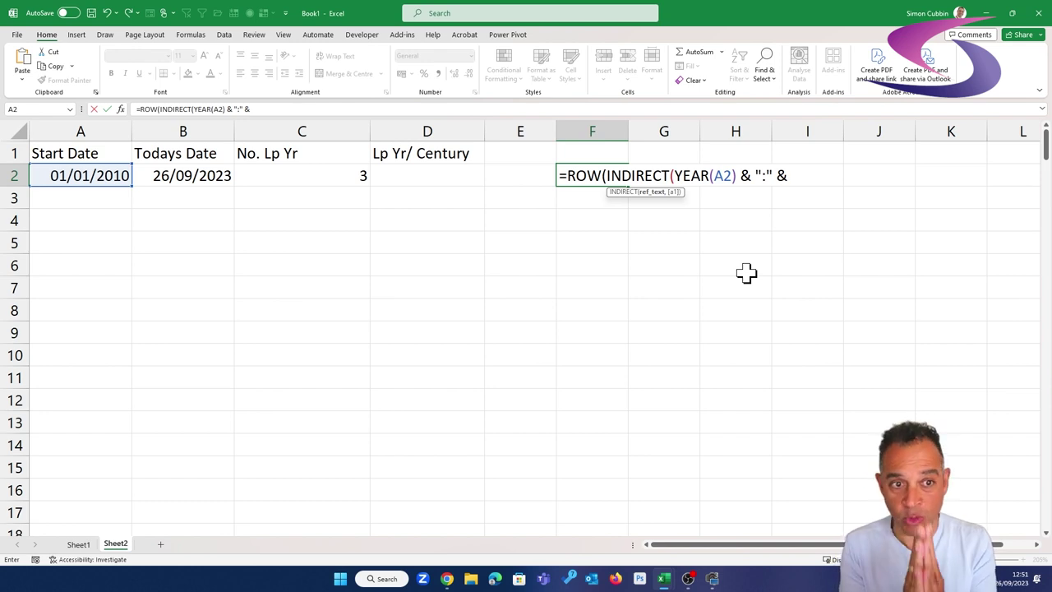
pyautogui.write('YEAR(')
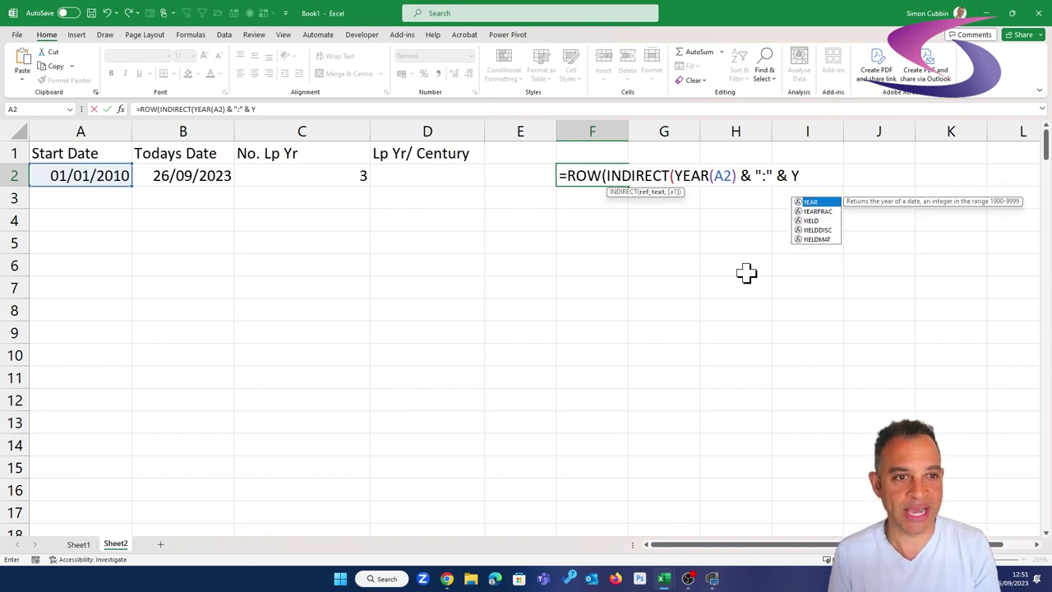
pyautogui.click(199, 174)
pyautogui.write(')')
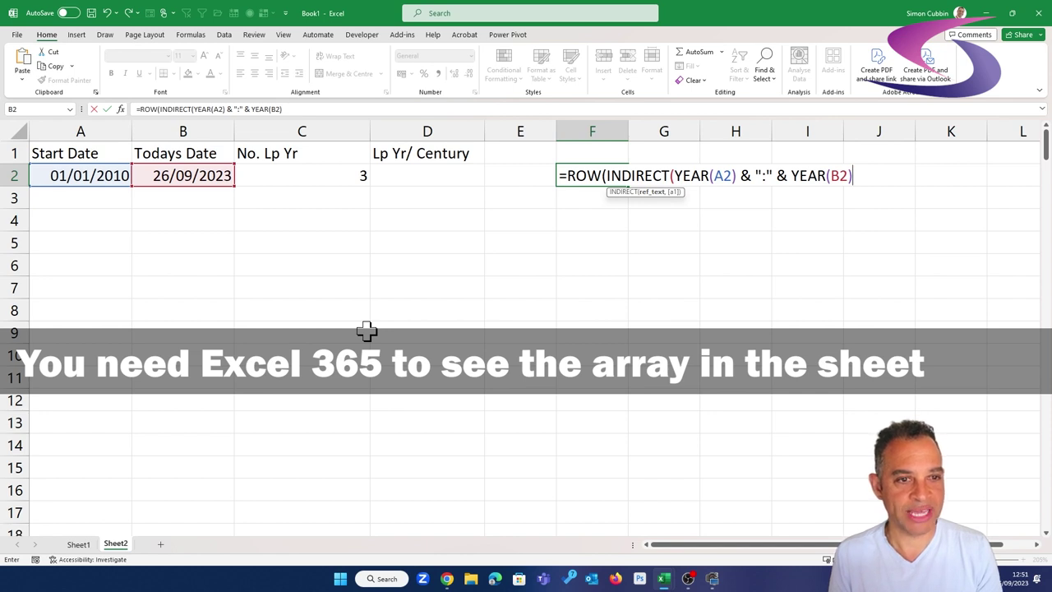
pyautogui.write('))')
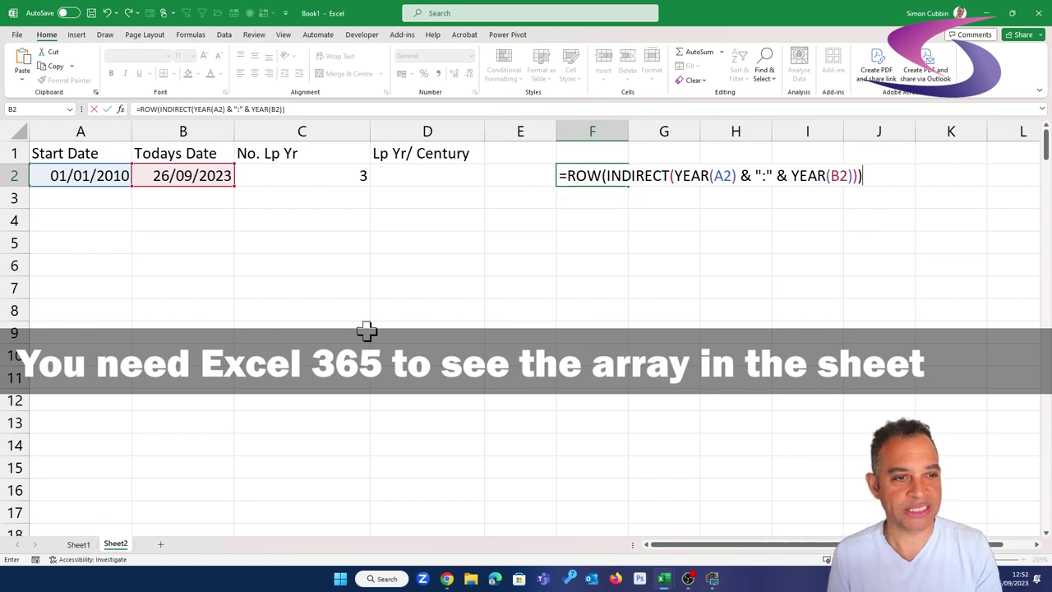
pyautogui.press('Return')
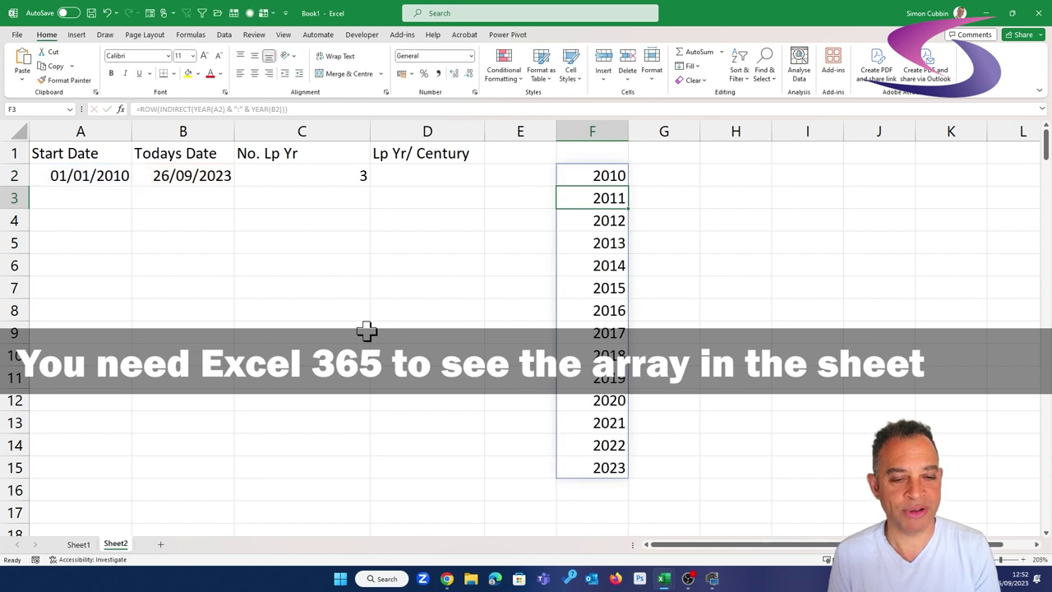
# - Examine the F2 formula and the array of years it spills down F2:F15
pyautogui.click(625, 175)
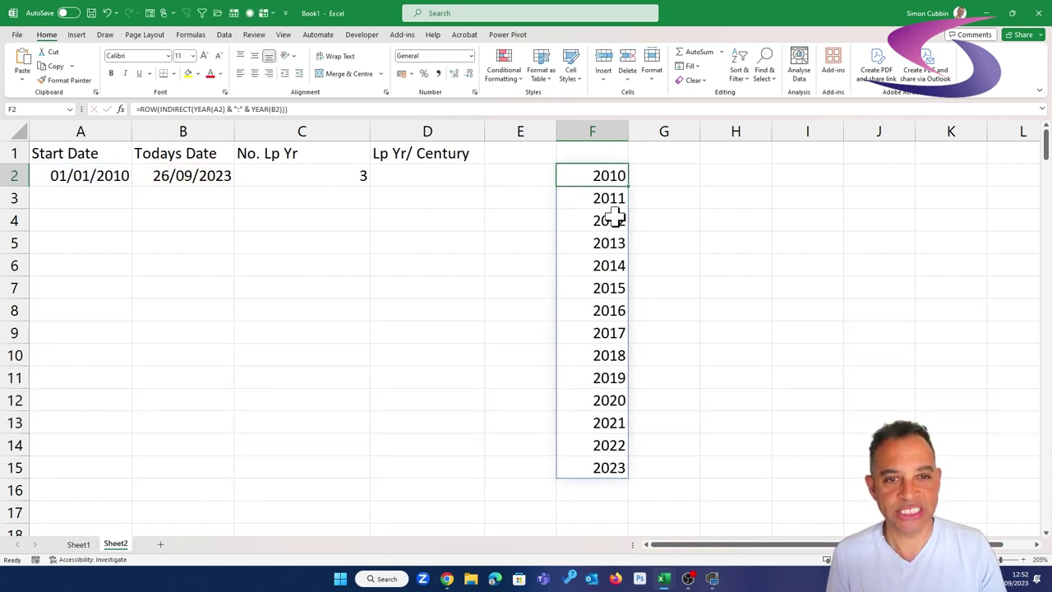
pyautogui.doubleClick(623, 168)
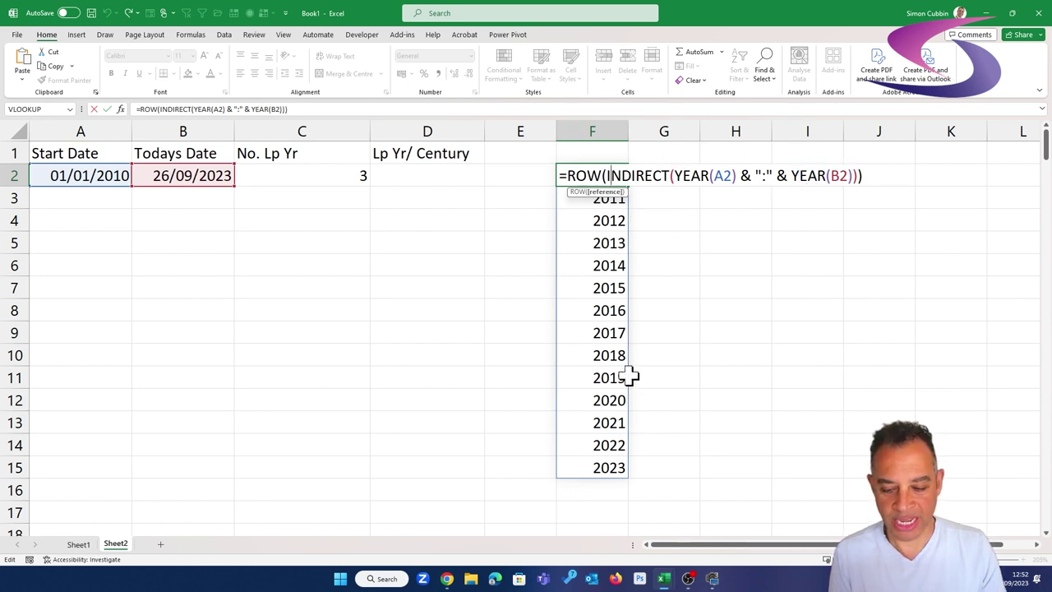
pyautogui.click(807, 175)
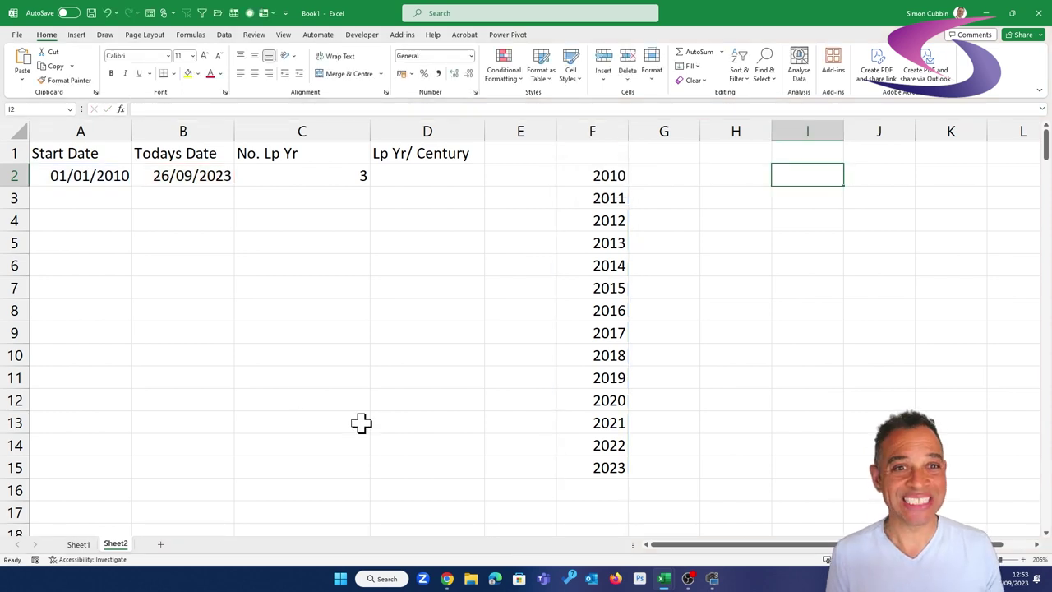
pyautogui.moveTo(582, 174); pyautogui.dragTo(592, 469)
pyautogui.click(604, 175)
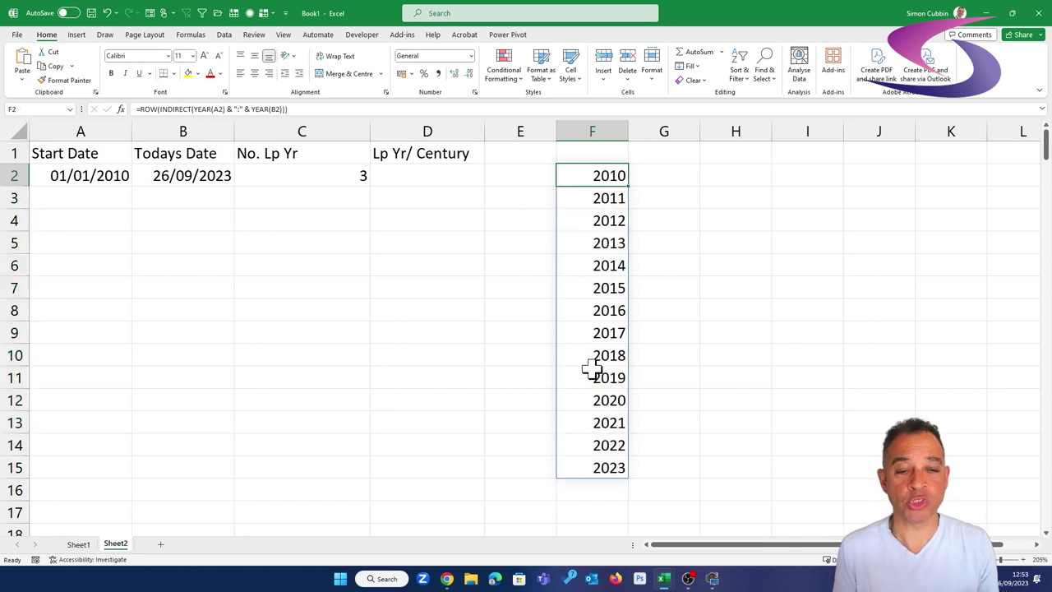
# - Wrap the F2 formula in MOD with divisor 4, as =MOD(ROW(INDIRECT(YEAR(A2) & ":" & YEAR(B2))),4)
pyautogui.doubleClick(613, 174)
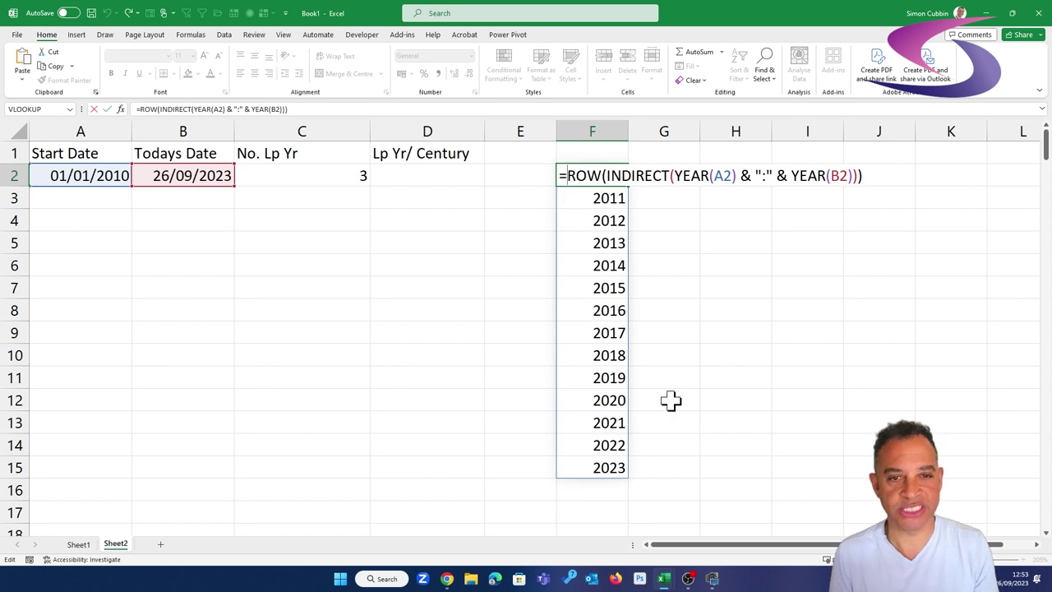
pyautogui.write('MOD')
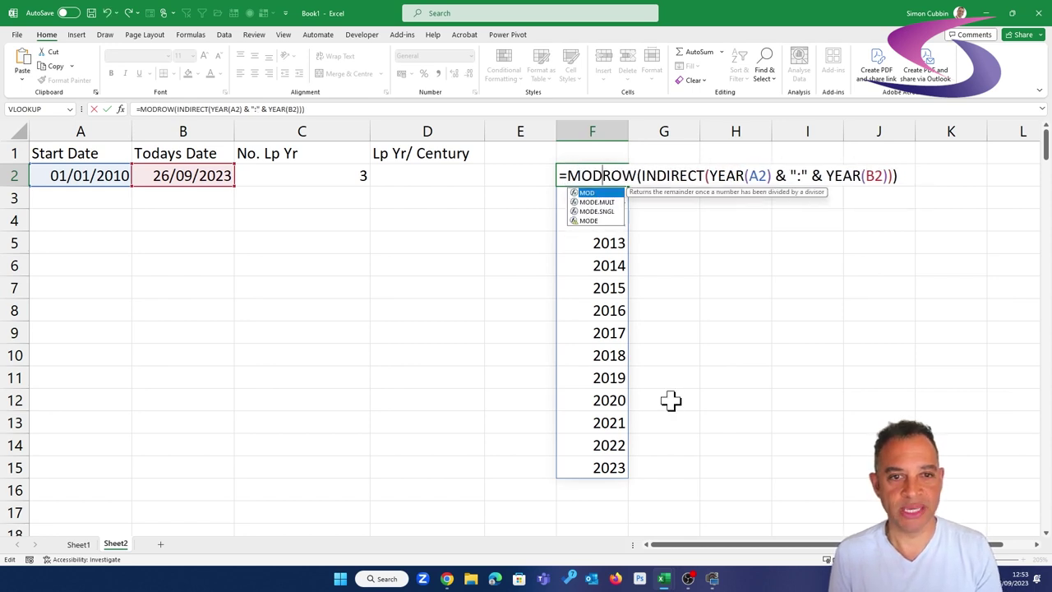
pyautogui.write('(')
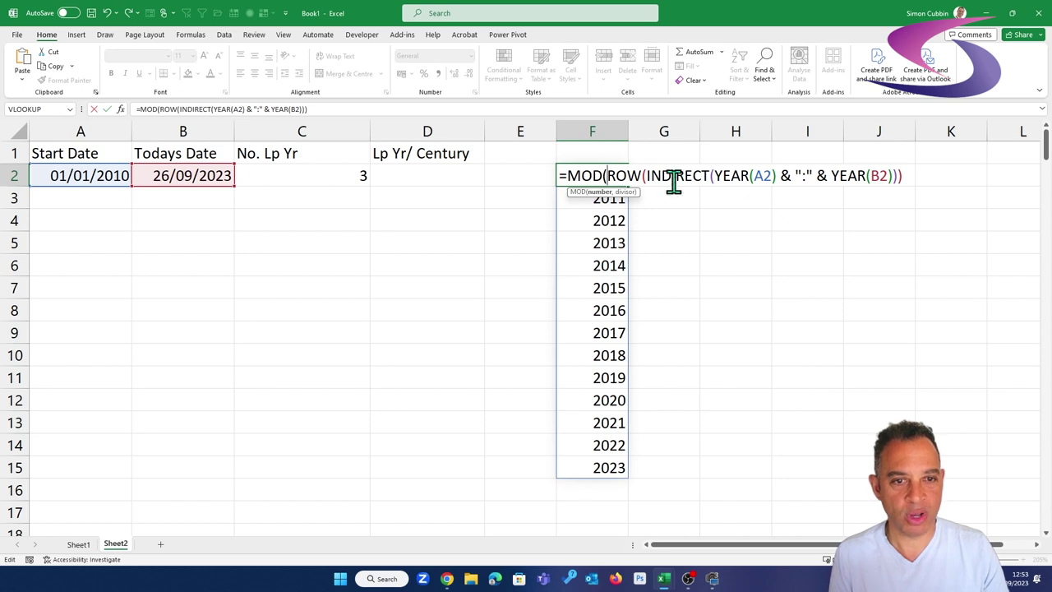
pyautogui.click(908, 181)
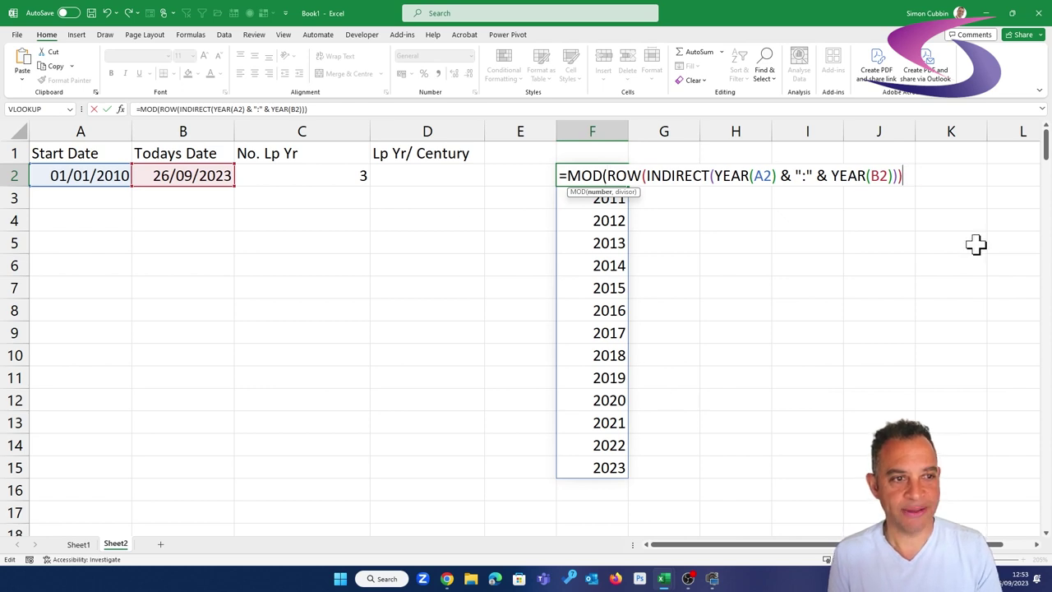
pyautogui.write(',')
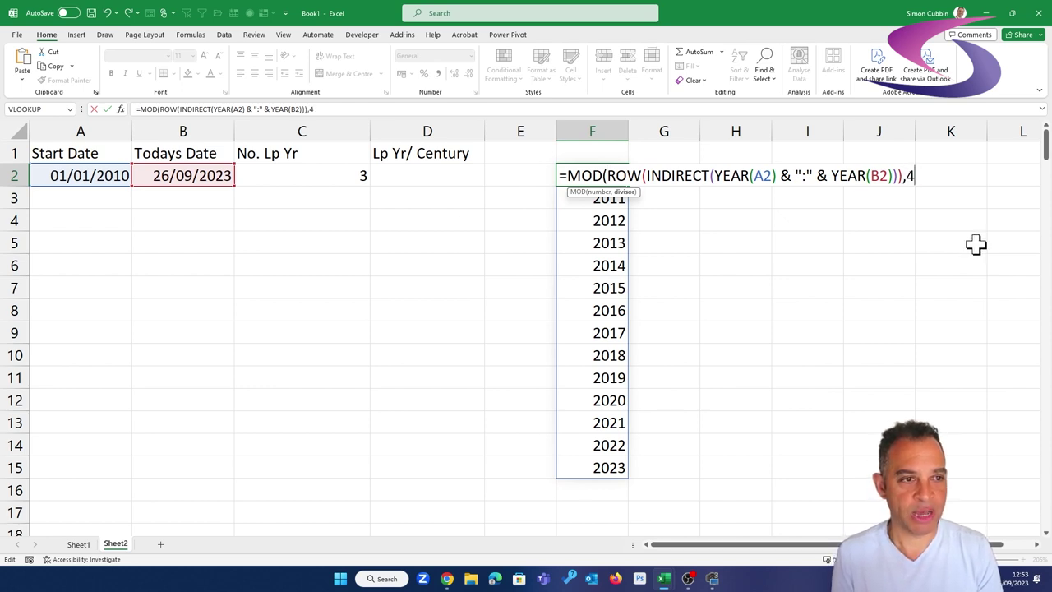
pyautogui.write('4)')
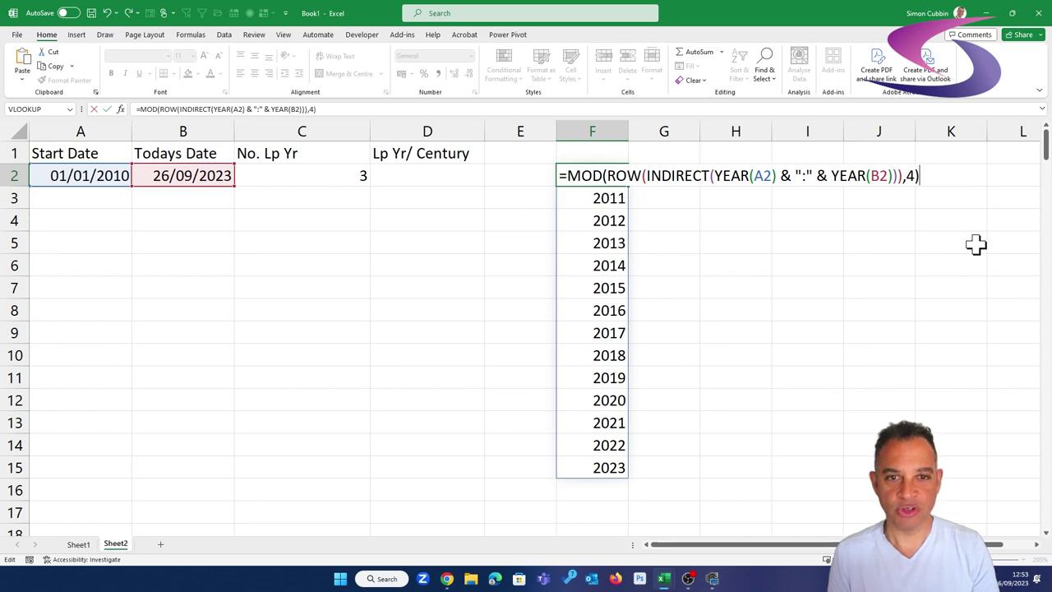
# - Review the MOD and INDIRECT arguments within the F2 formula and enter it
pyautogui.click(913, 175)
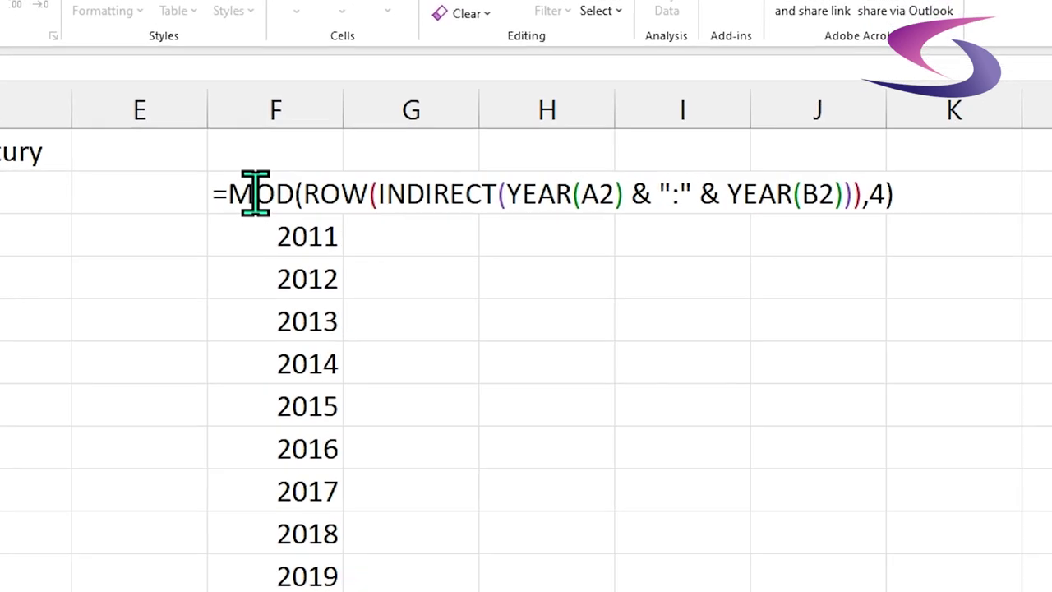
pyautogui.click(586, 175)
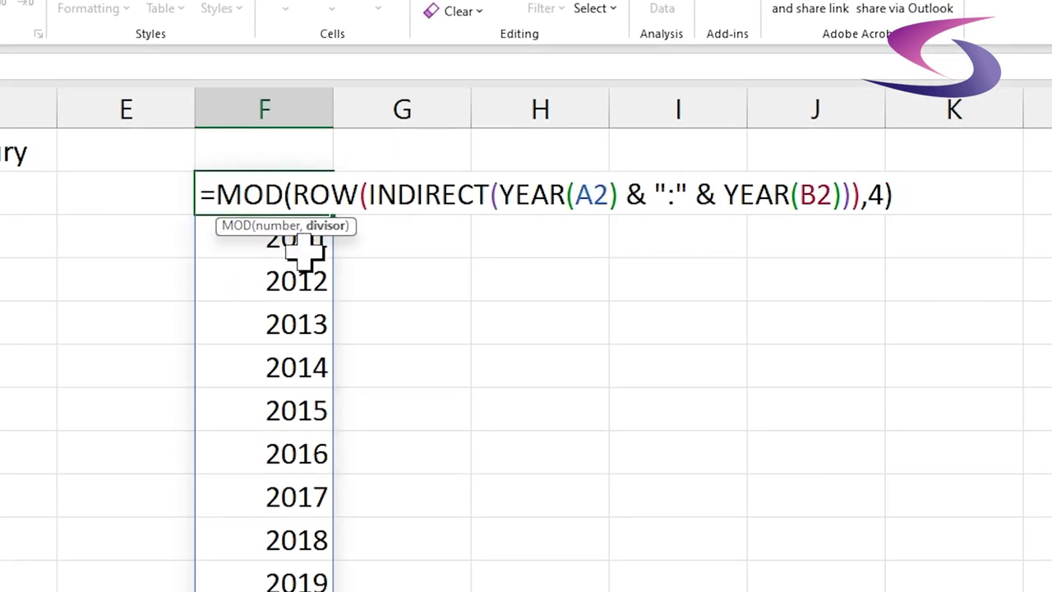
pyautogui.click(687, 192)
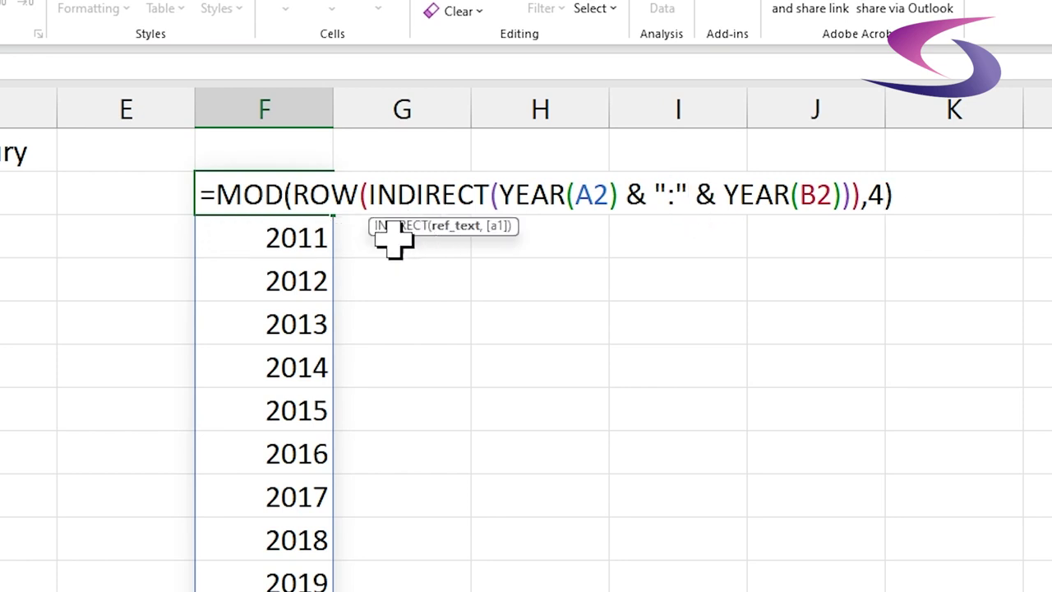
pyautogui.click(271, 190)
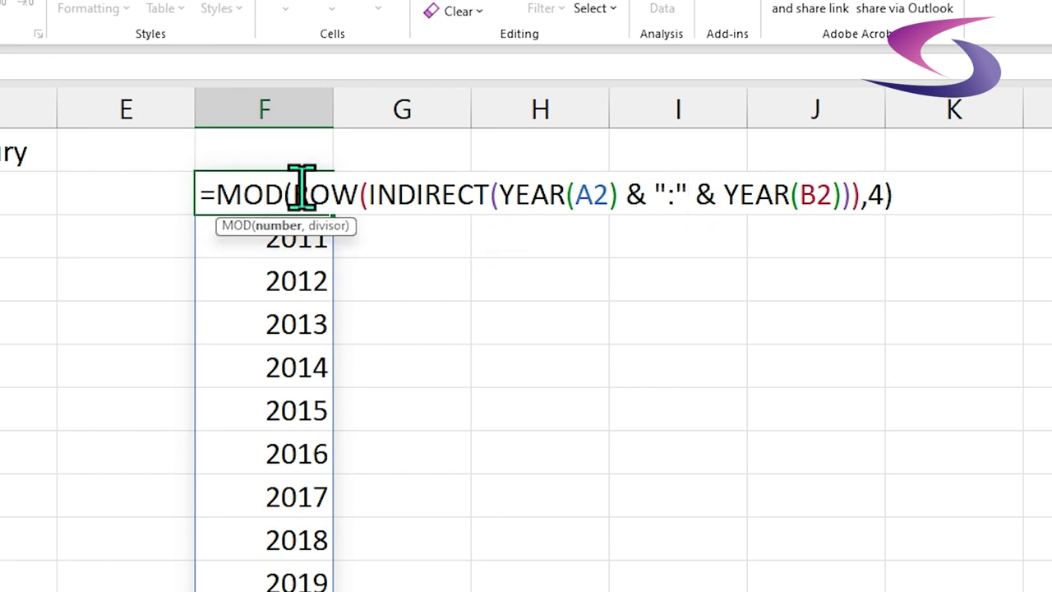
pyautogui.click(892, 194)
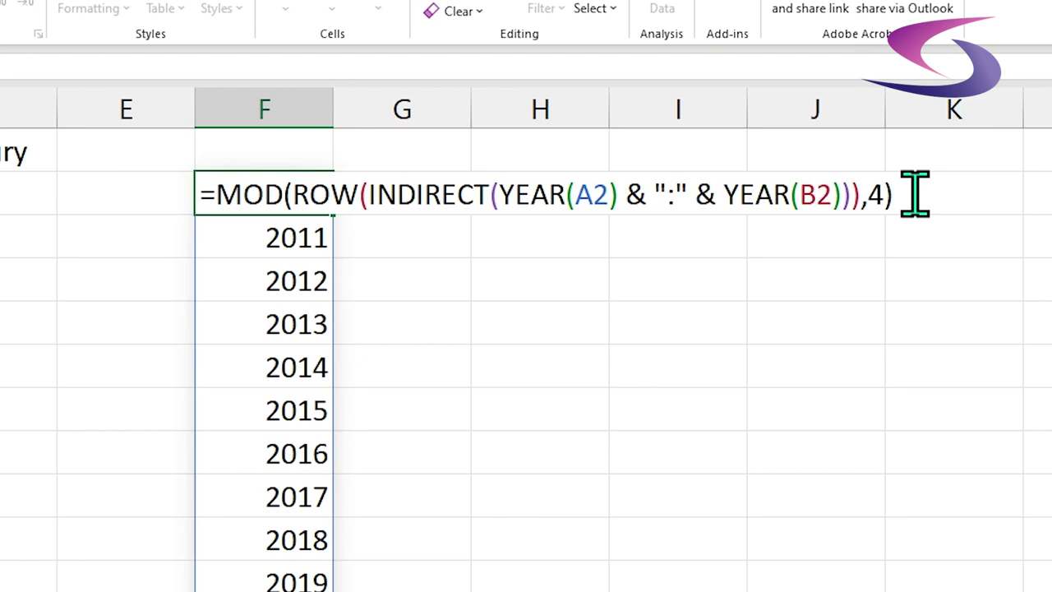
pyautogui.press('Return')
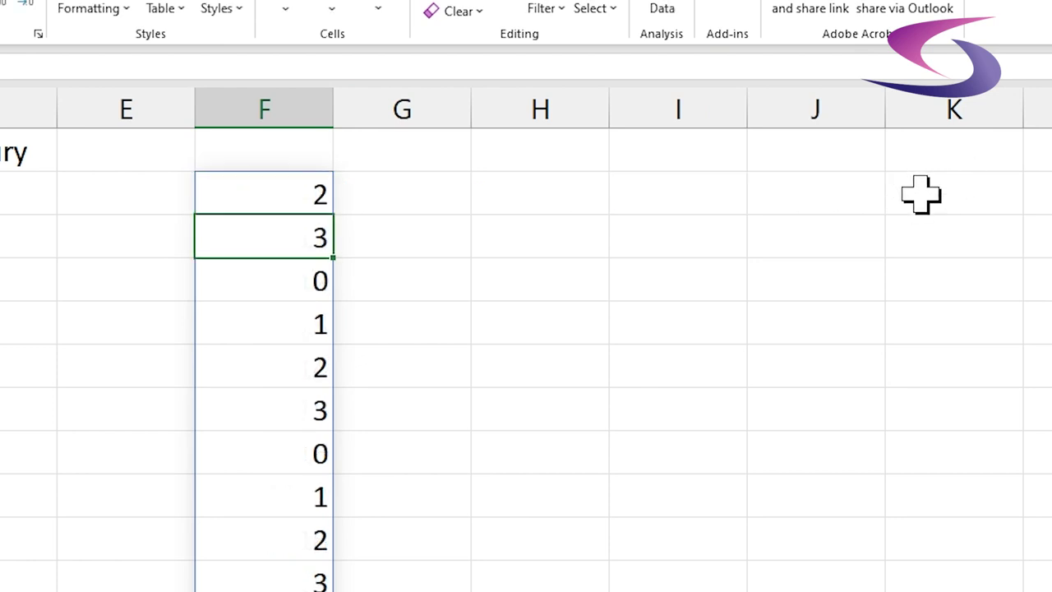
# - Inspect the first remainders of the spilled array in F2, F3 and F4
pyautogui.click(292, 189)
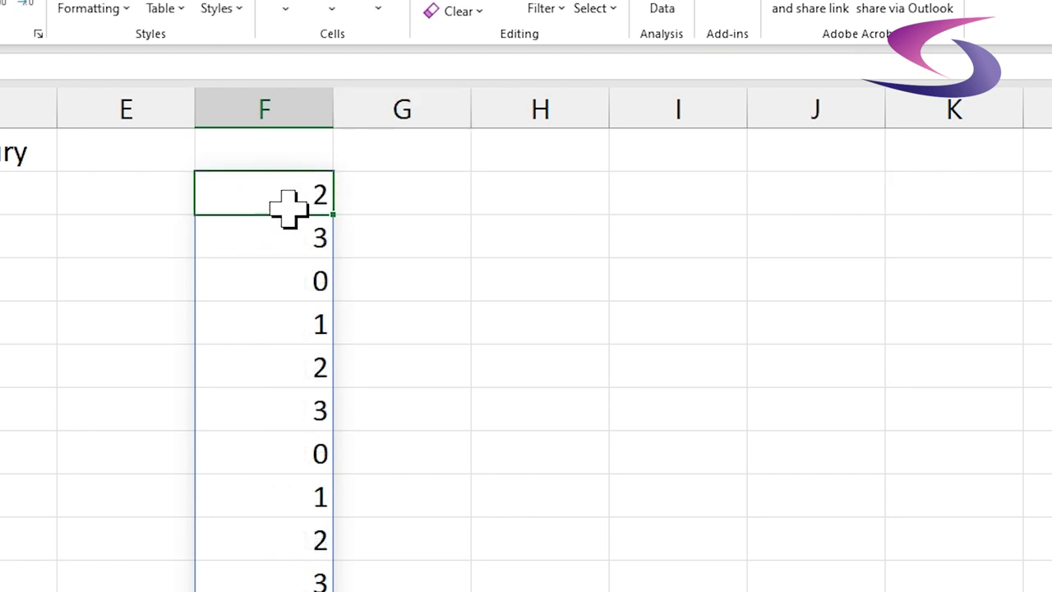
pyautogui.click(287, 234)
pyautogui.click(315, 290)
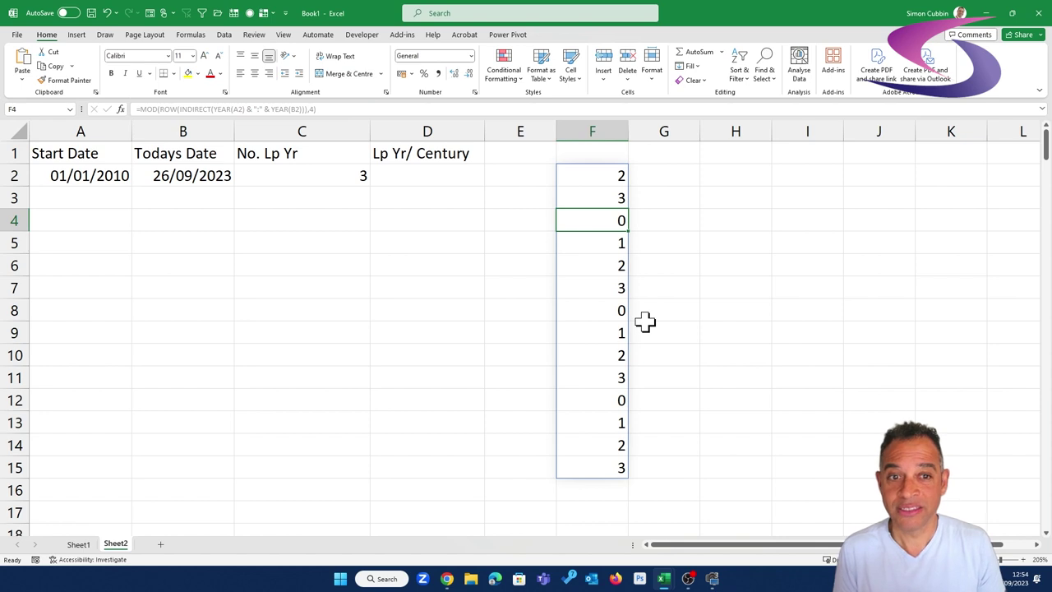
# - Copy the ROW(INDIRECT(YEAR(A2) & ":" & YEAR(B2))) part of the F2 formula and enter it as a formula in G2
pyautogui.click(602, 174)
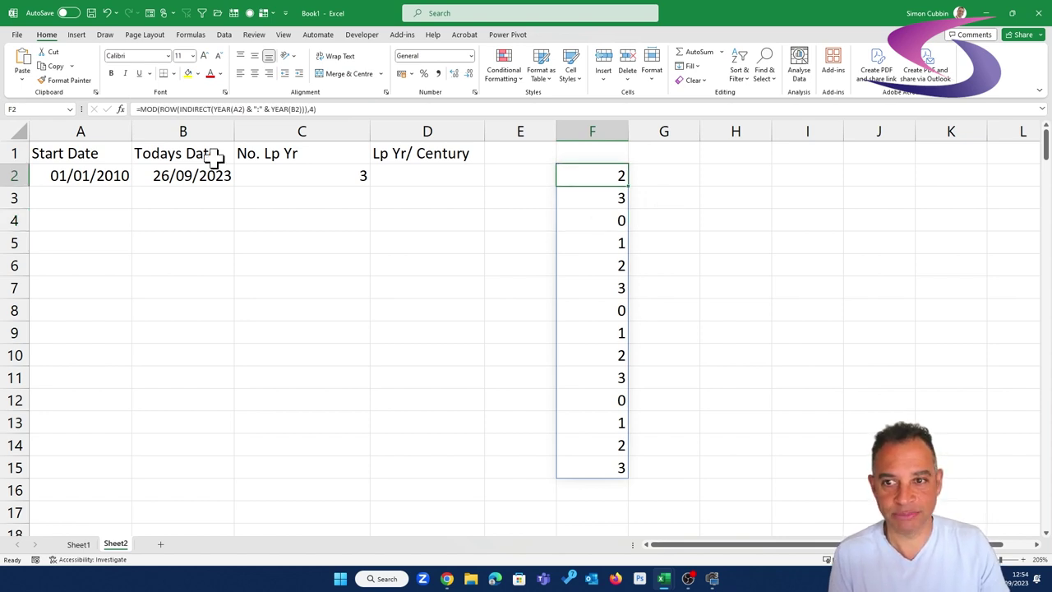
pyautogui.moveTo(160, 108); pyautogui.dragTo(307, 109)
pyautogui.hotkey('ctrl', 'c')
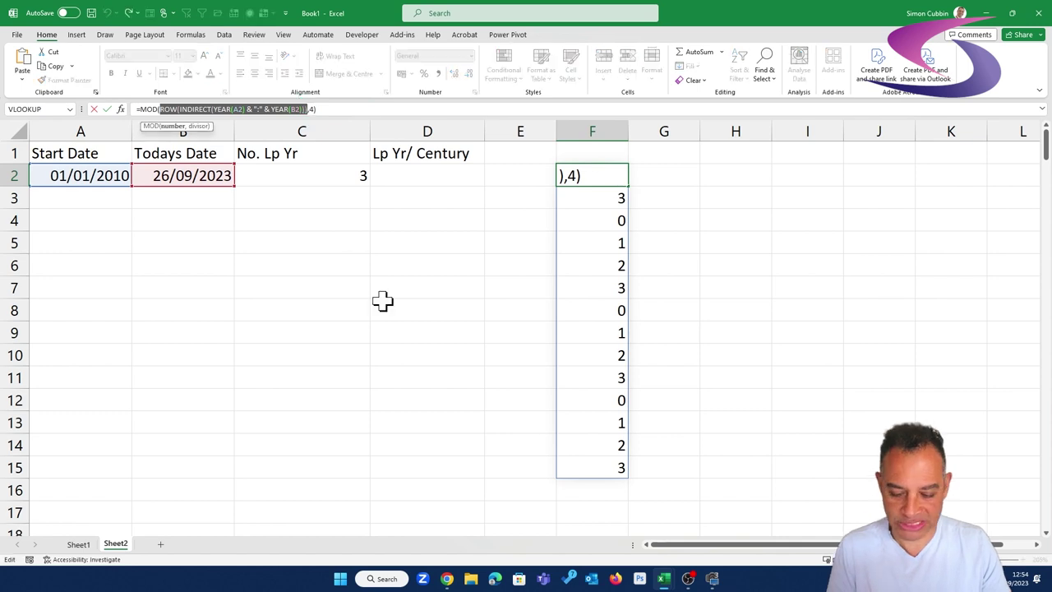
pyautogui.press('Escape')
pyautogui.click(670, 169)
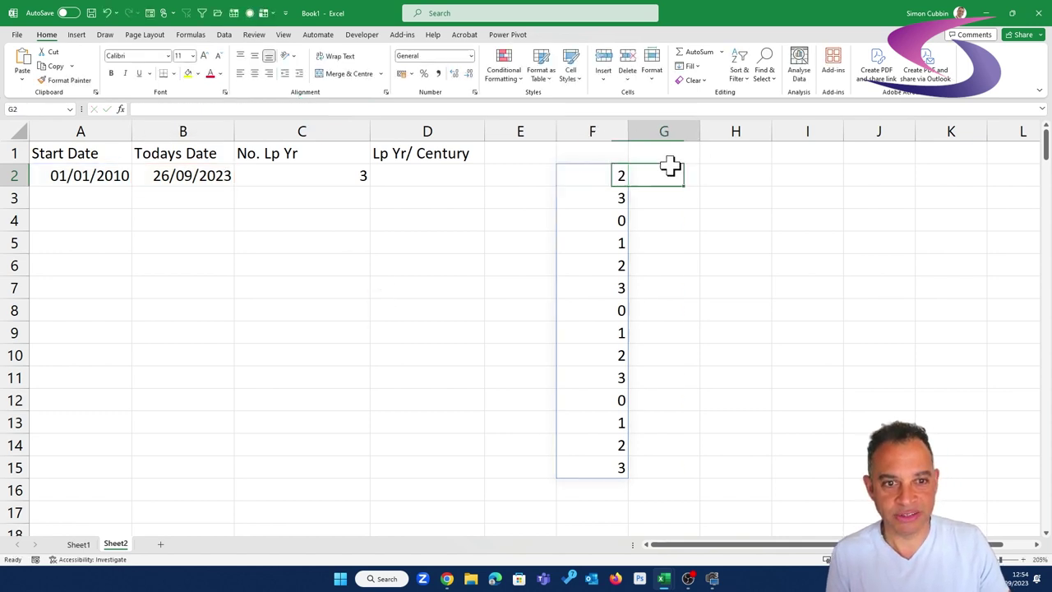
pyautogui.write('=')
pyautogui.hotkey('ctrl', 'v')
pyautogui.press('Return')
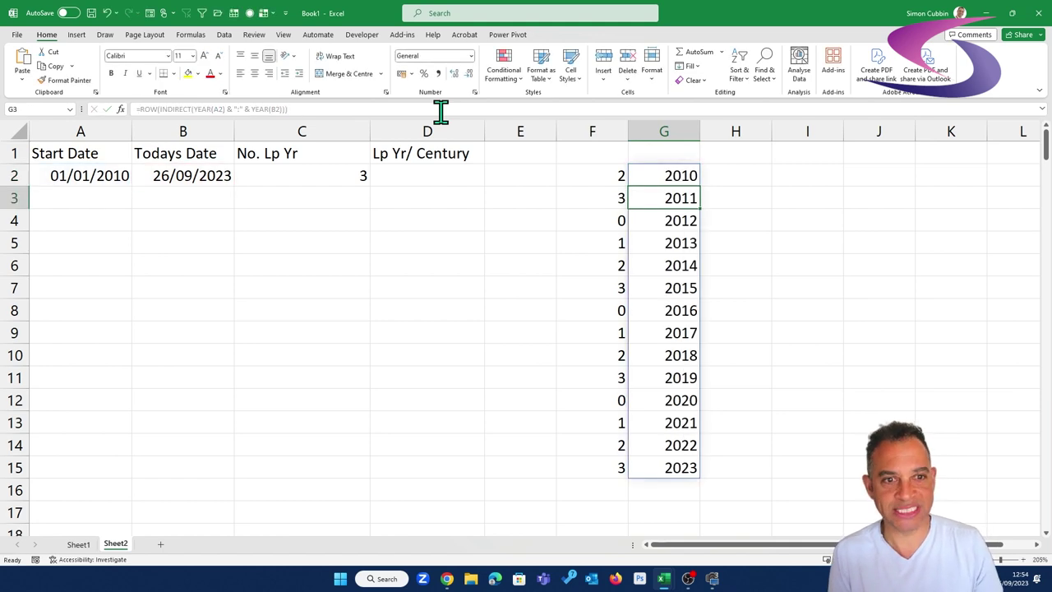
# - Compare the remainders in column F with the years in column G and review the C2 formula
pyautogui.click(617, 224)
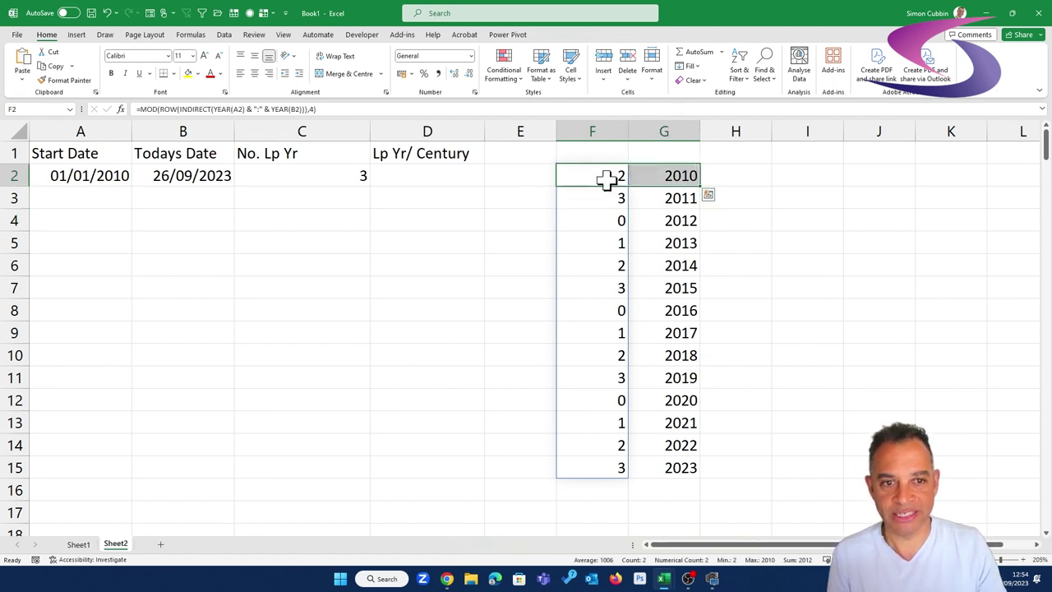
pyautogui.click(322, 175)
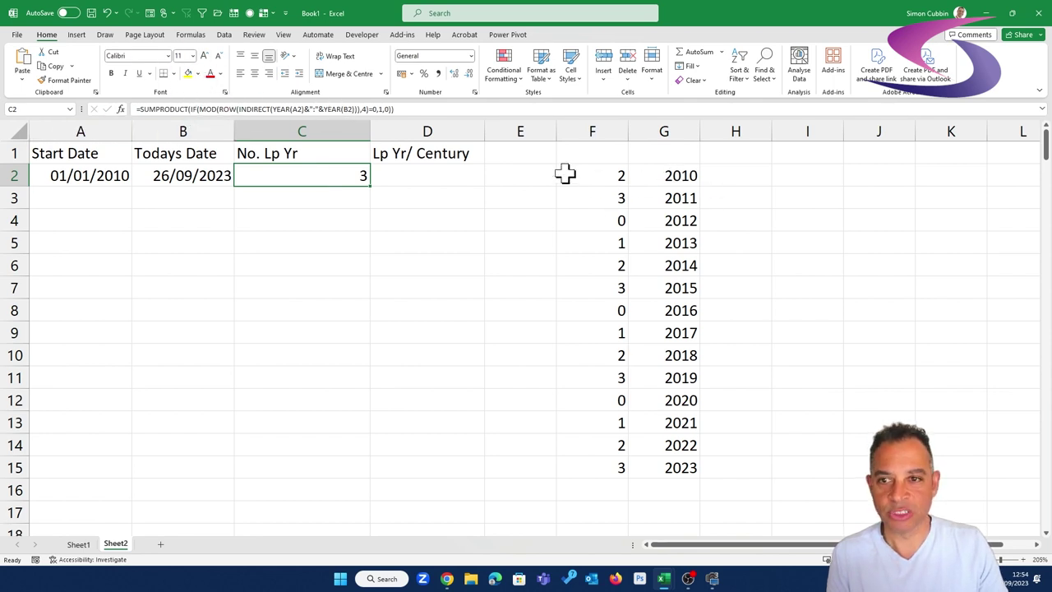
pyautogui.click(614, 174)
pyautogui.hotkey('ctrl', 'shift', 'Down')
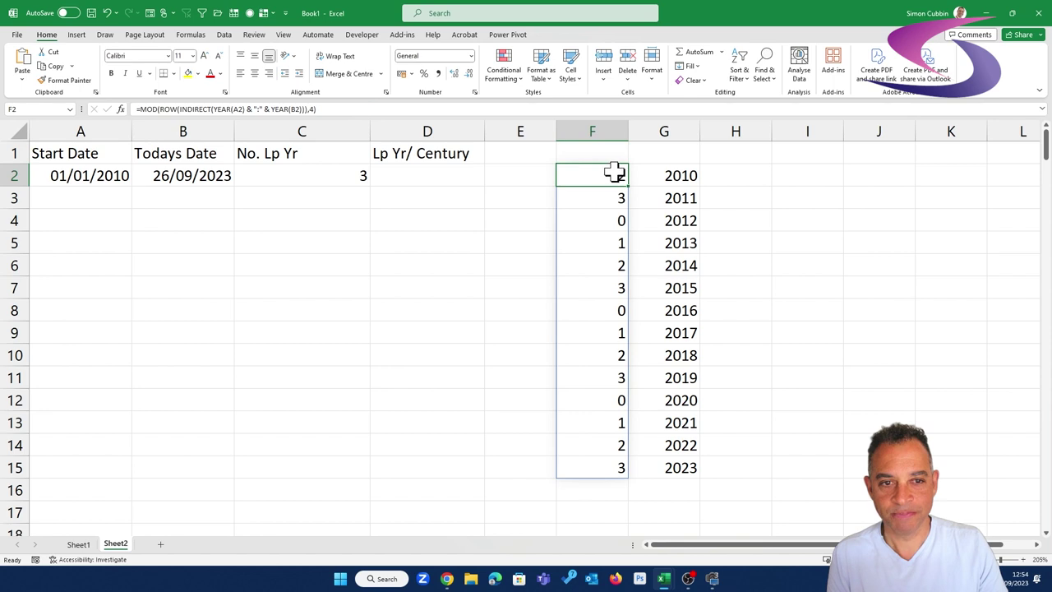
# - Wrap the F2 formula in IF so it returns 1 where the MOD result equals 0 and 0 otherwise
pyautogui.doubleClick(614, 174)
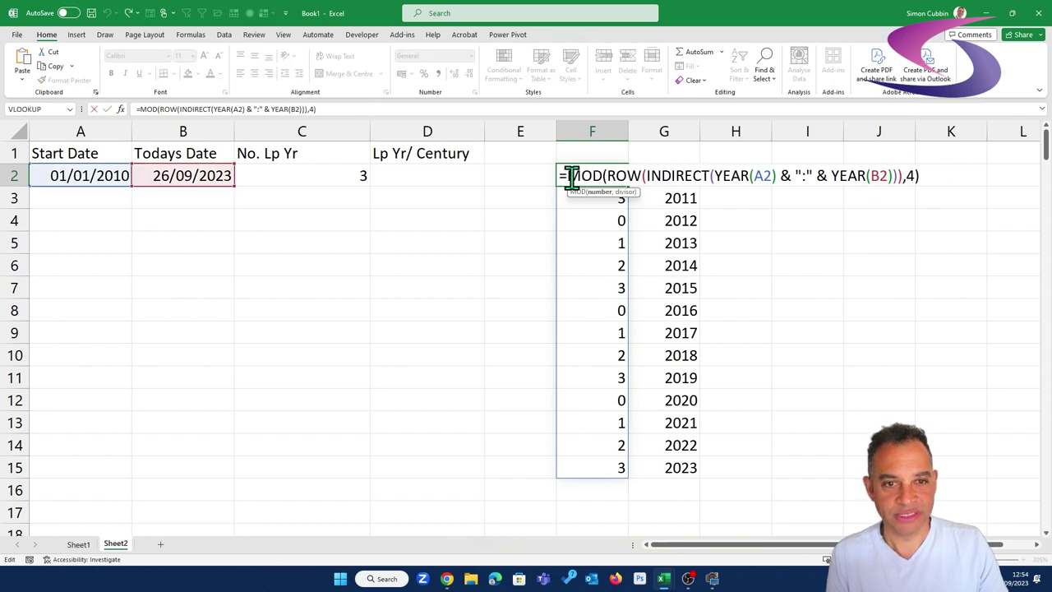
pyautogui.click(571, 176)
pyautogui.write('IF(')
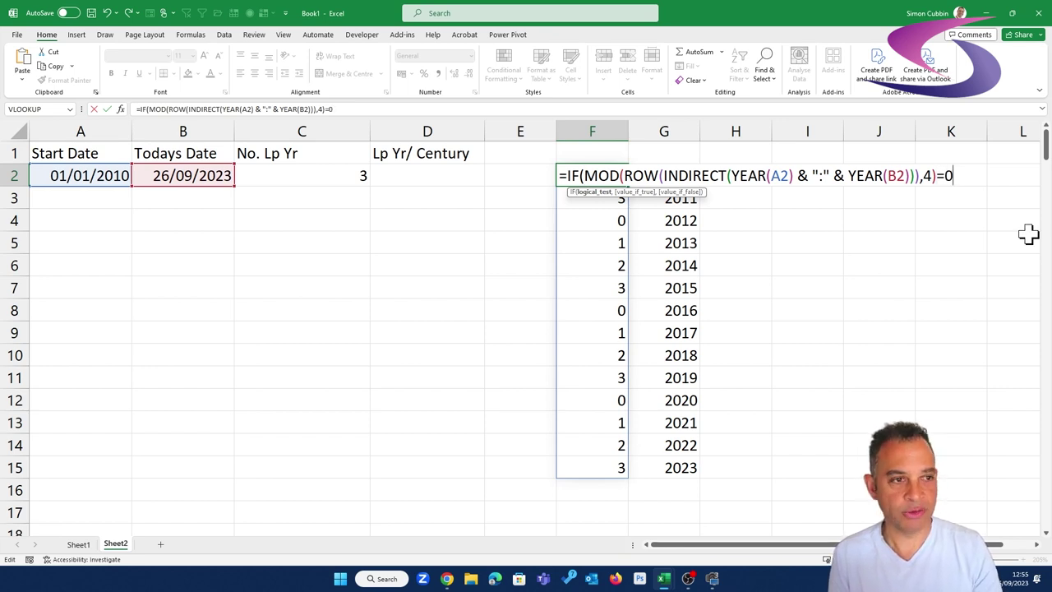
pyautogui.write(',1,')
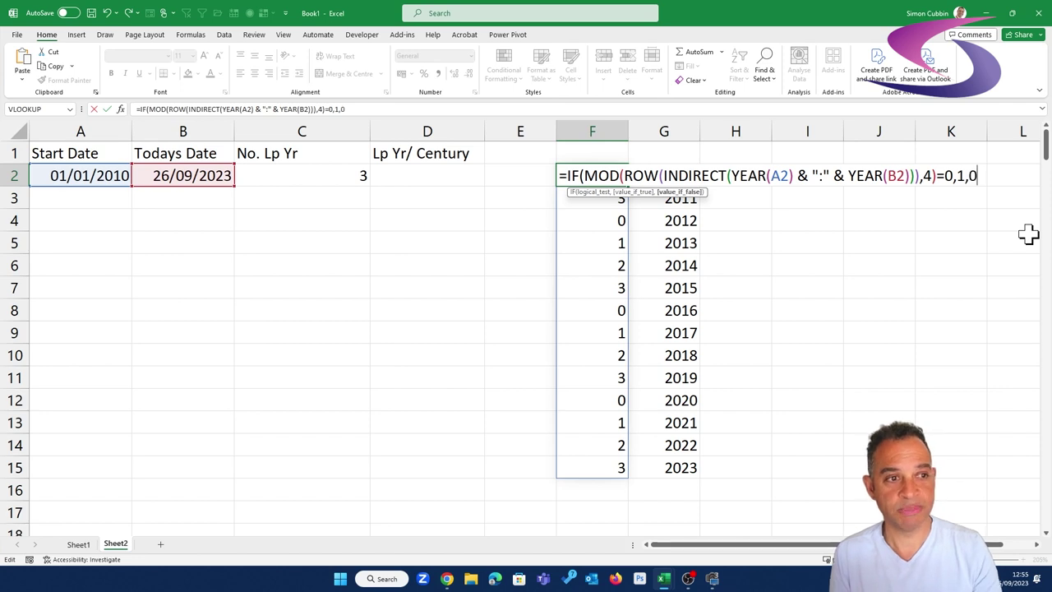
pyautogui.write('0)')
pyautogui.press('Return')
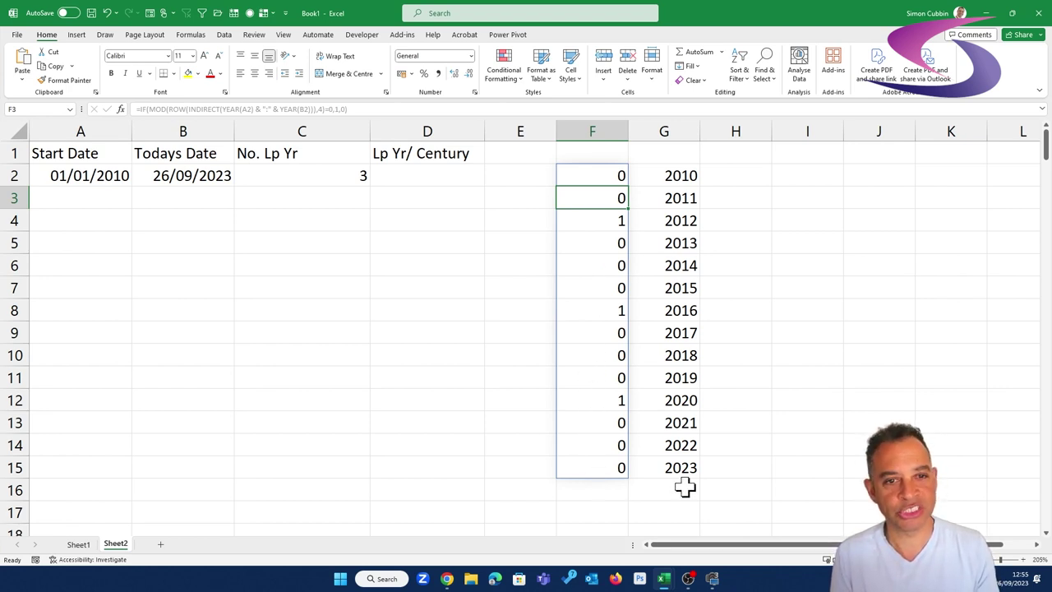
# - Wrap the IF formula in F2 in SUMPRODUCT and enter it as an array formula
pyautogui.press('Up')
pyautogui.press('F2')
pyautogui.press('Home')
pyautogui.press('Right')
pyautogui.press('Right')
pyautogui.press('Right')
pyautogui.press('Right')
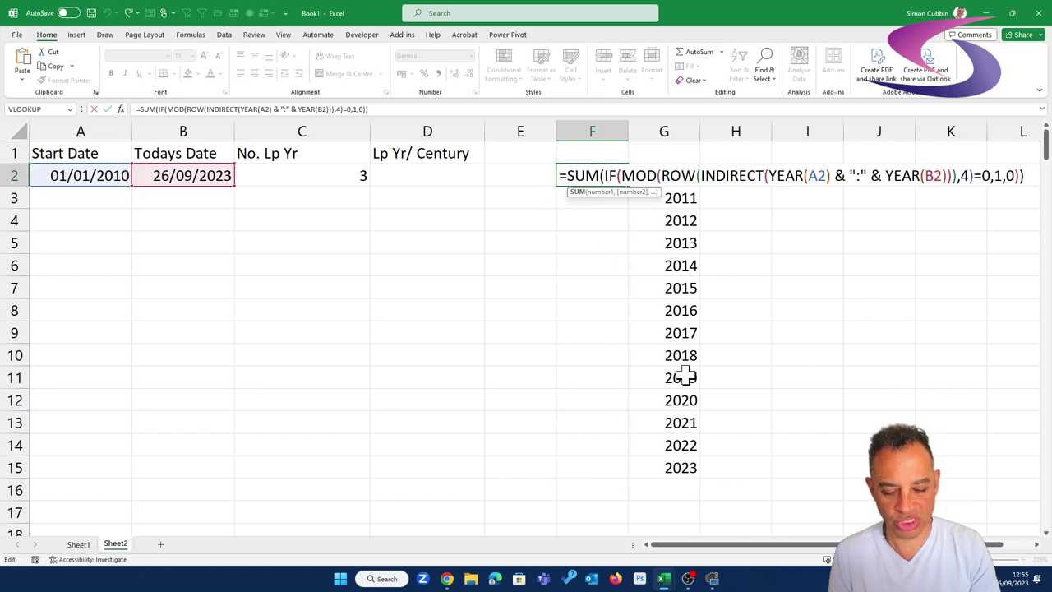
pyautogui.write('PRODUCT')
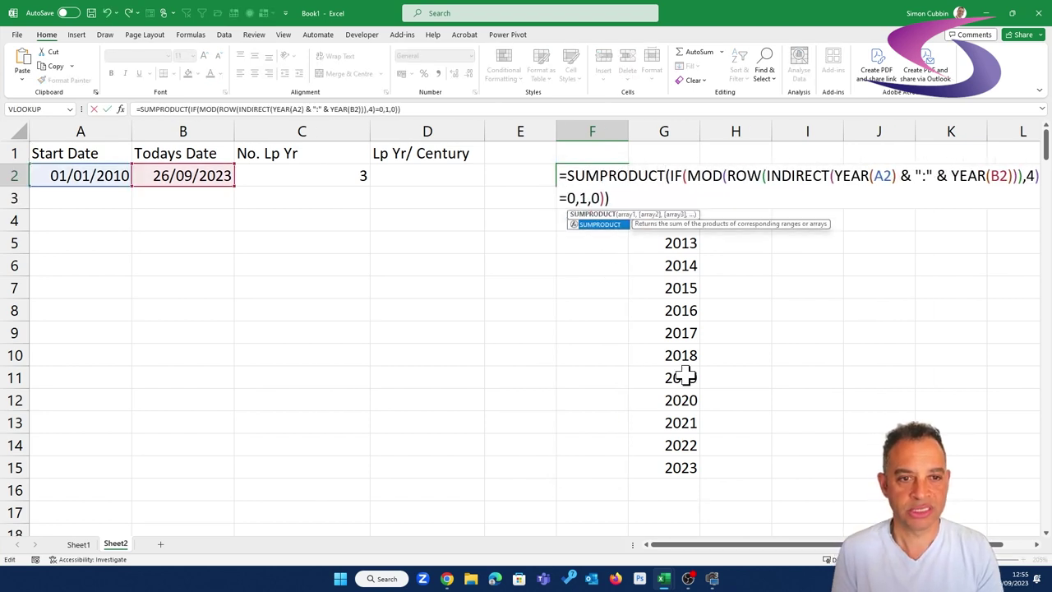
pyautogui.hotkey('ctrl', 'shift', 'Return')
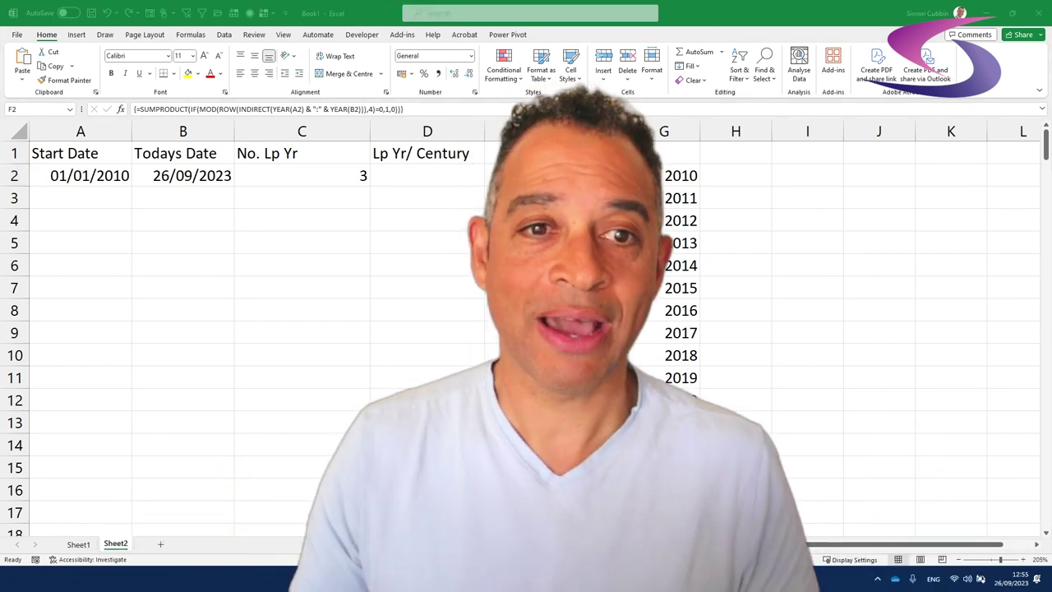
# - Select C2, read the "What is a leap year?" rule on the rmg.co.uk page in Chrome, and return to the Excel workbook
pyautogui.hotkey('alt', 'Tab')
pyautogui.click(333, 177)
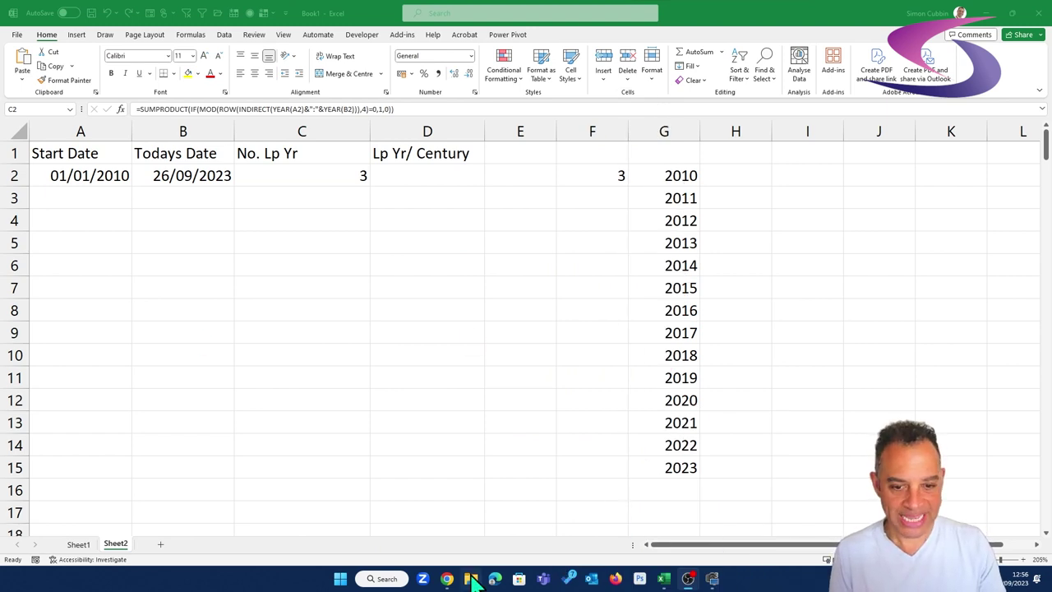
pyautogui.moveTo(447, 579)
pyautogui.click(497, 543)
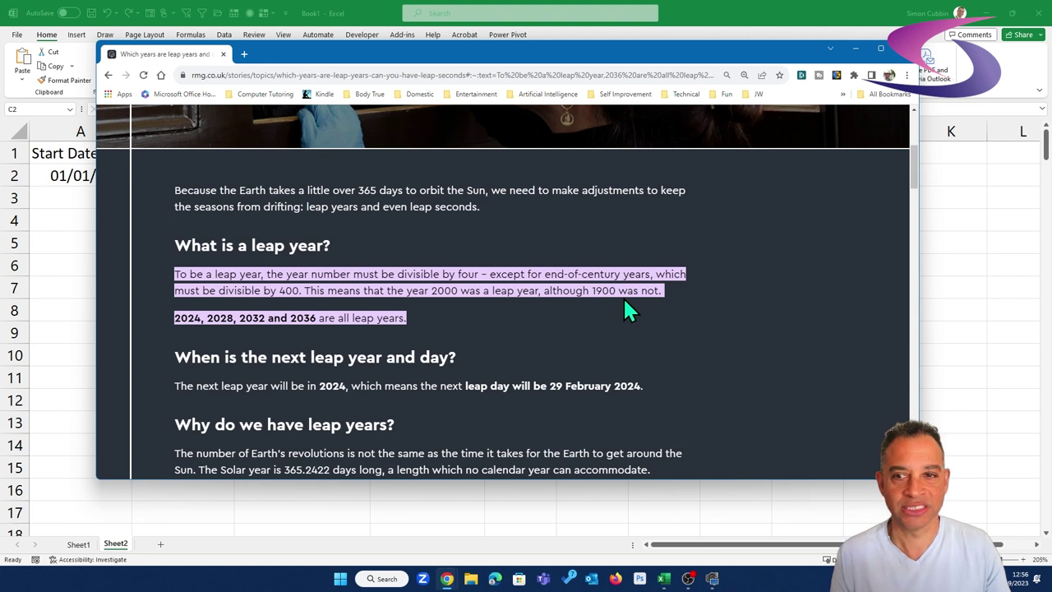
pyautogui.click(737, 18)
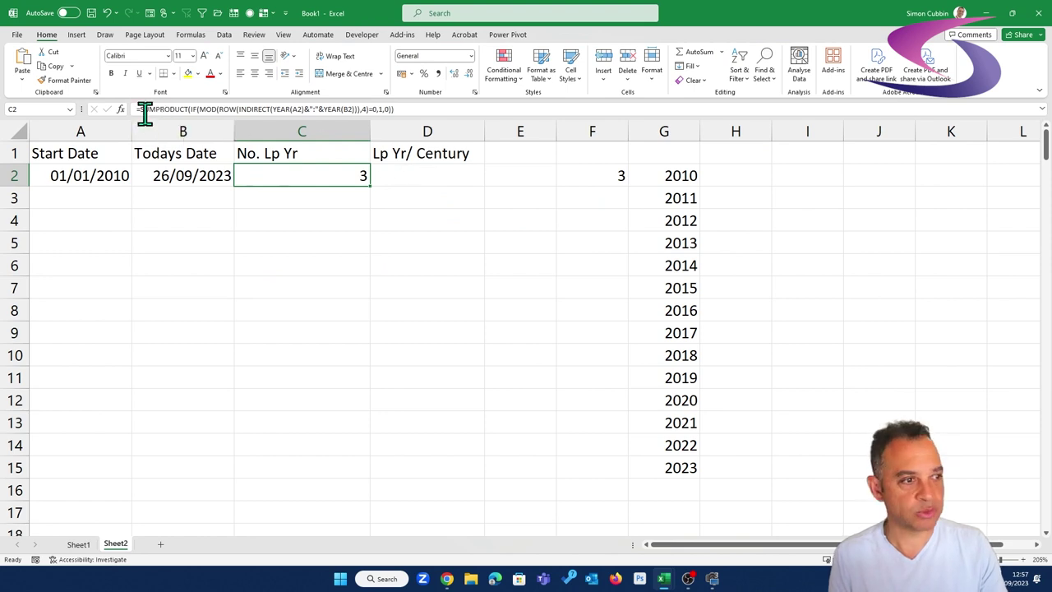
# - Copy the C2 formula text into D2 under Lp Yr/ Century and expand the formula bar
pyautogui.click(421, 109)
pyautogui.moveTo(422, 109); pyautogui.dragTo(52, 110)
pyautogui.hotkey('ctrl', 'c')
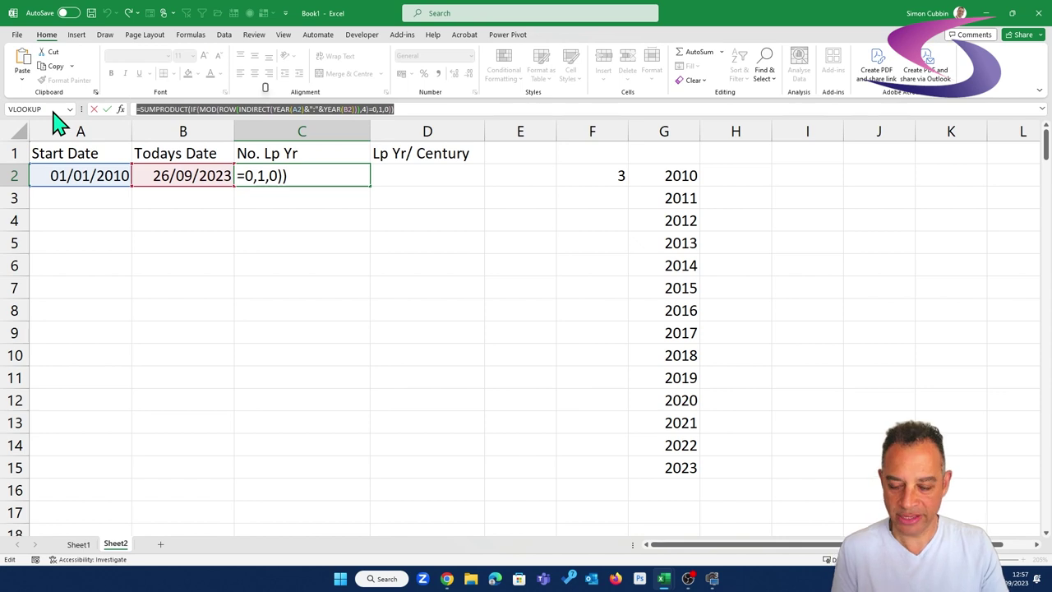
pyautogui.press('Escape')
pyautogui.click(460, 174)
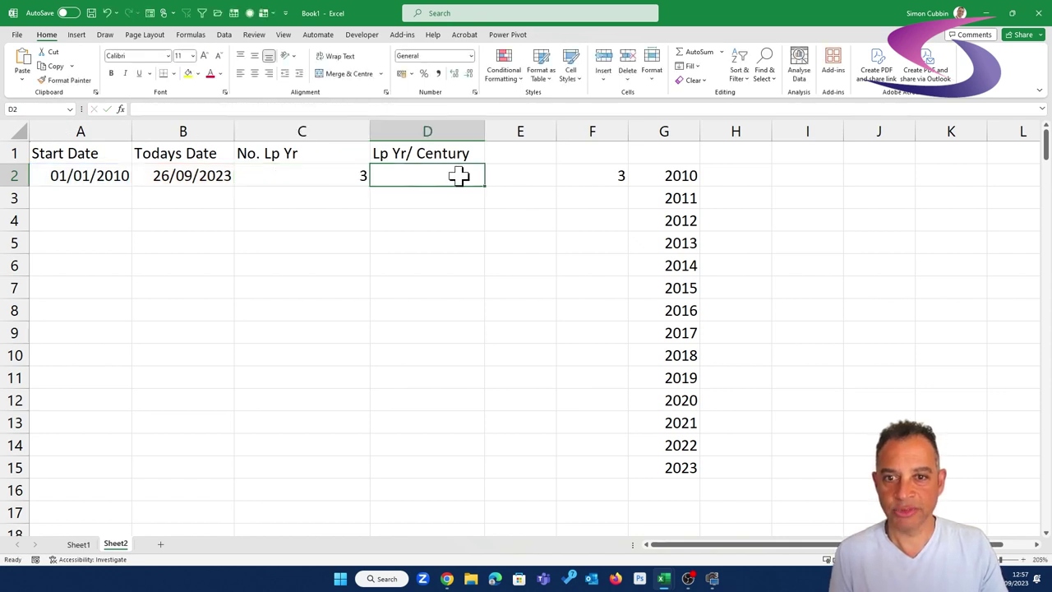
pyautogui.click(284, 109)
pyautogui.hotkey('ctrl', 'v')
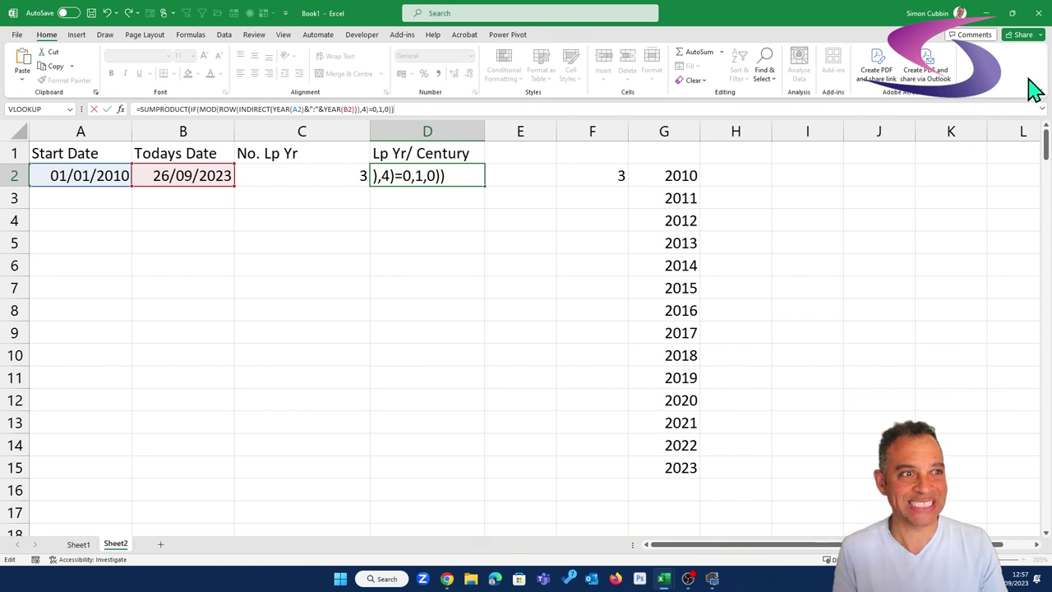
pyautogui.click(1042, 109)
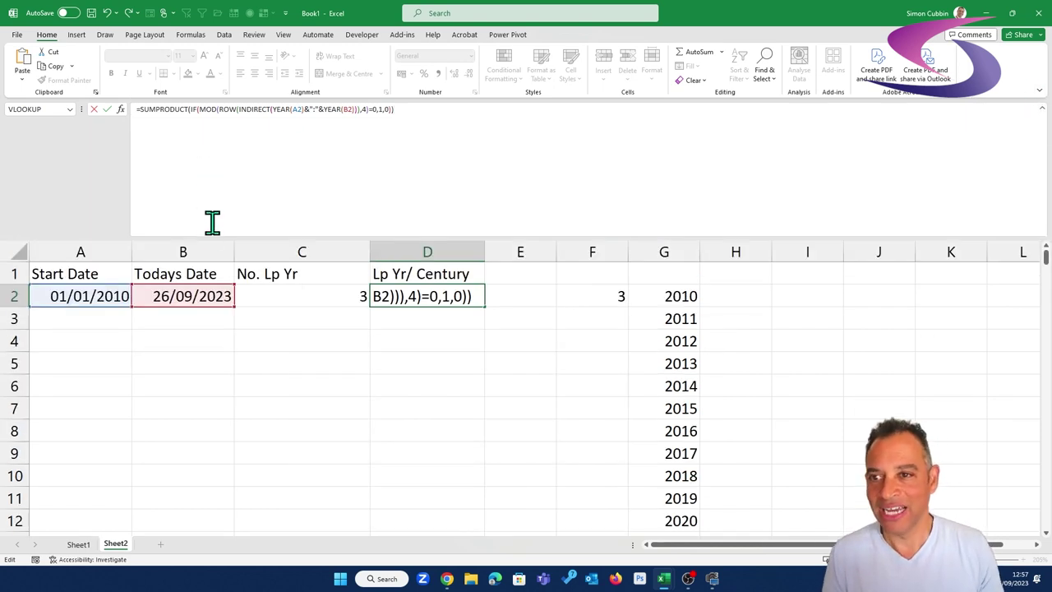
# - Split the D2 formula with line breaks after SUMPRODUCT(, after IF( and after =0, leaving blank lines before 1,0))
pyautogui.click(190, 108)
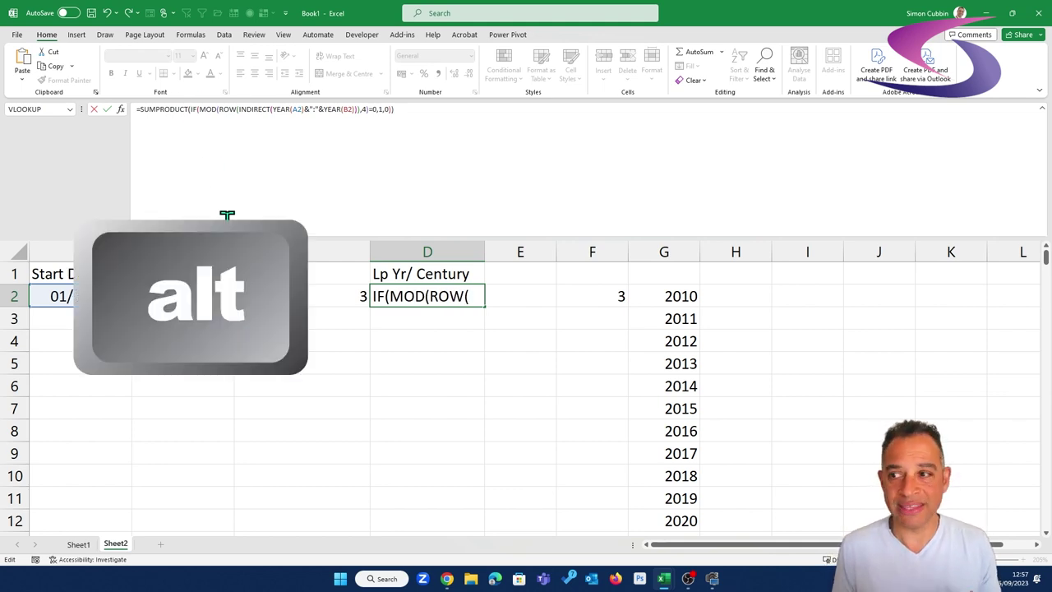
pyautogui.hotkey('alt', 'Return')
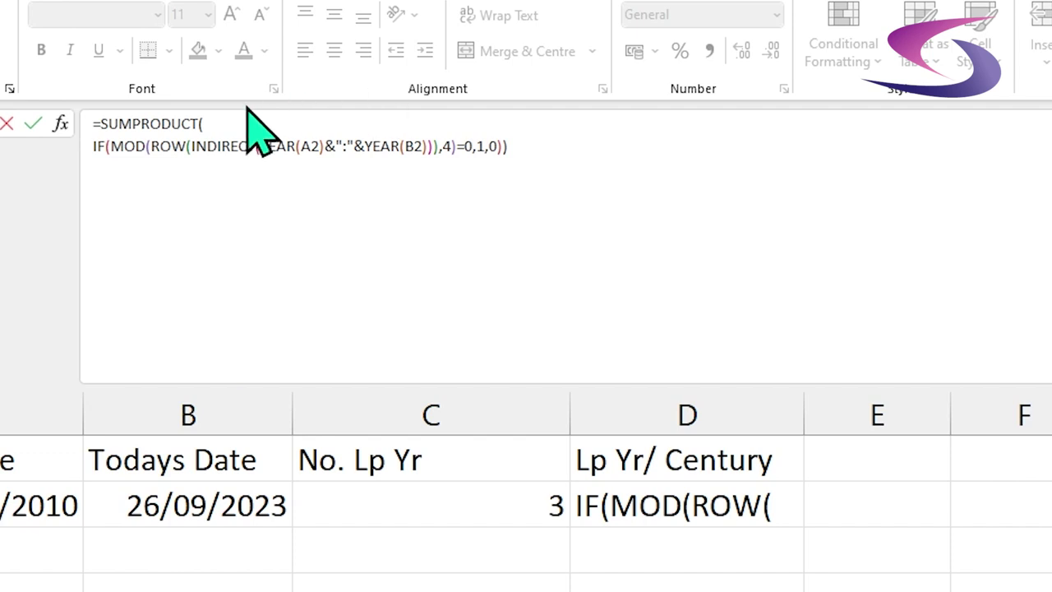
pyautogui.click(97, 146)
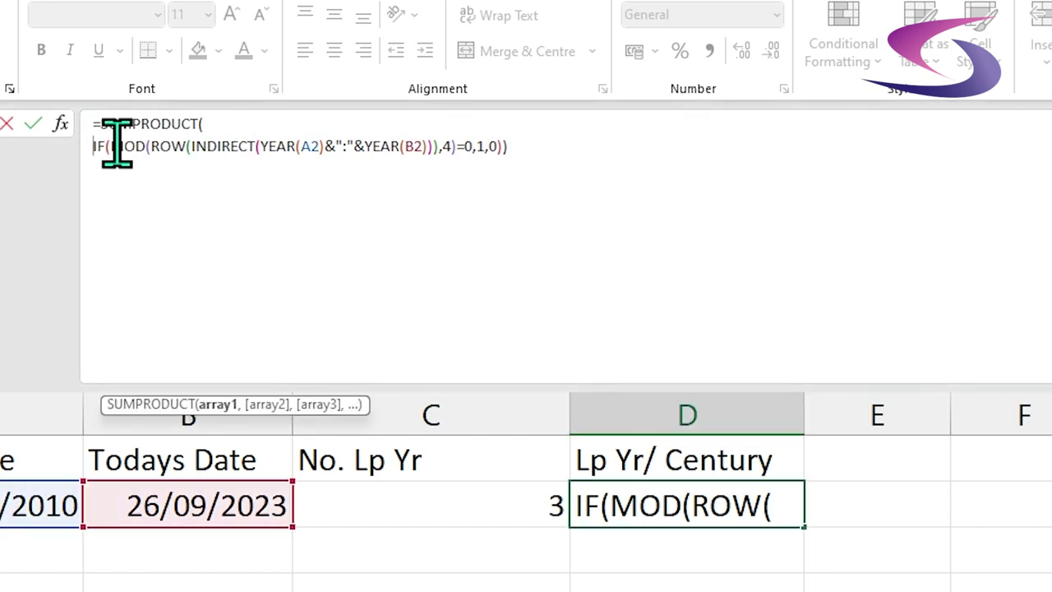
pyautogui.click(112, 146)
pyautogui.hotkey('alt', 'Return')
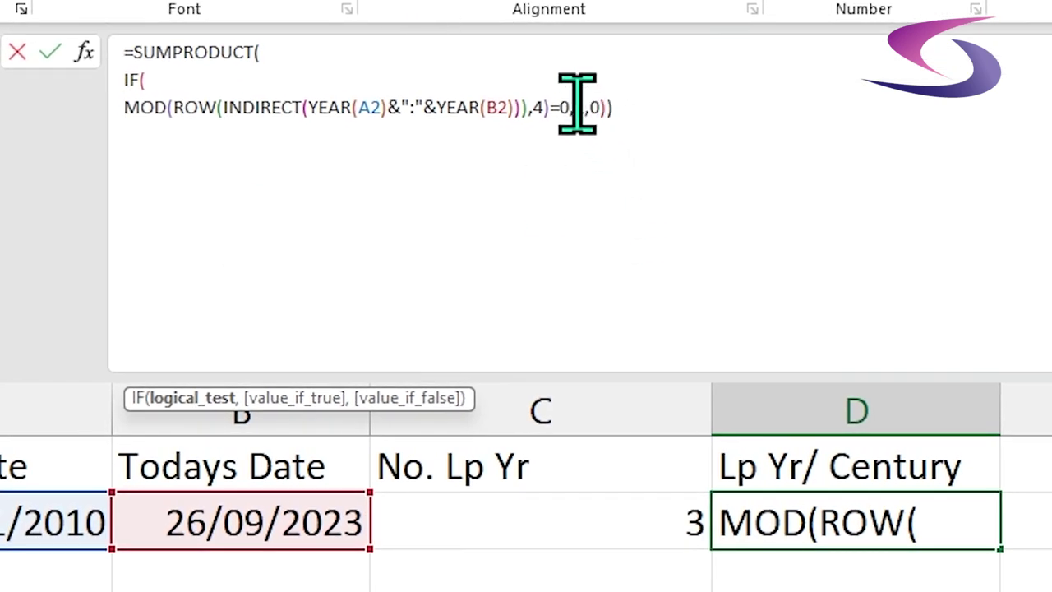
pyautogui.click(576, 108)
pyautogui.hotkey('alt', 'Return')
pyautogui.hotkey('alt', 'Return')
pyautogui.hotkey('alt', 'Return')
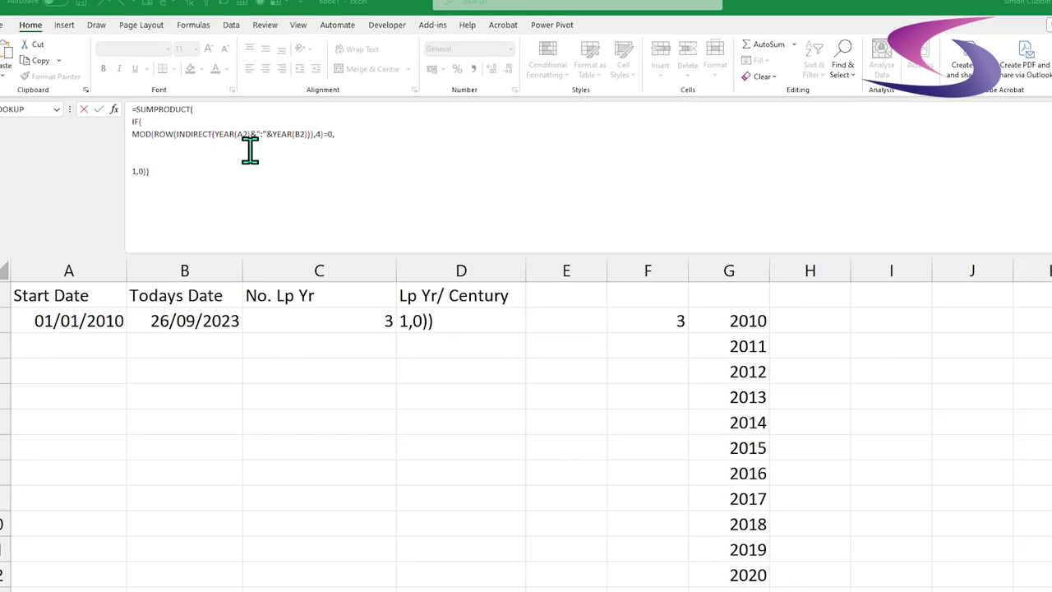
# - Enclose the MOD divisor-4 test in parentheses, append a multiplication sign, and break the line after it
pyautogui.click(213, 141)
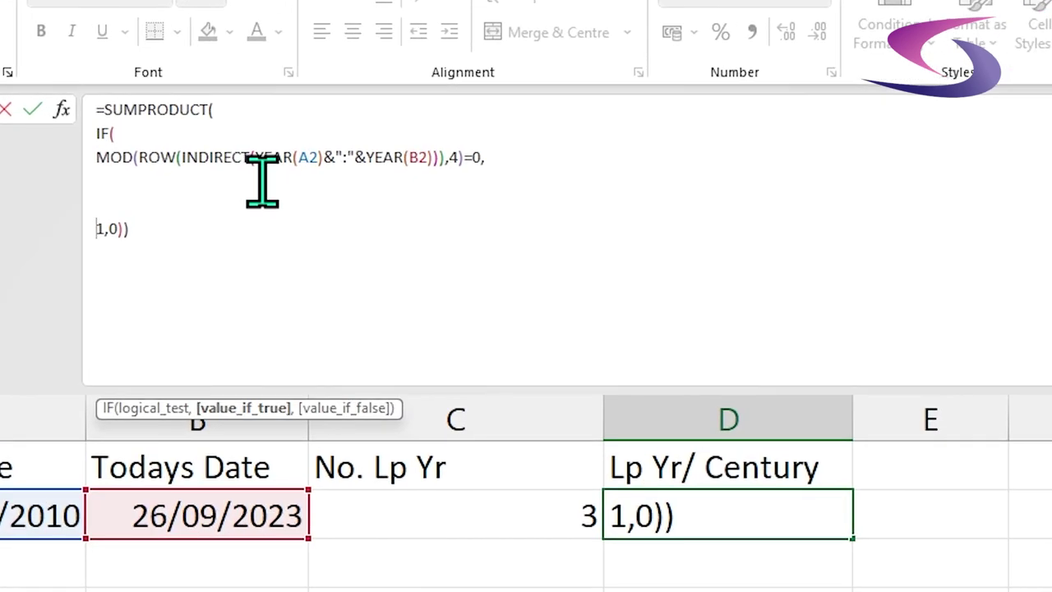
pyautogui.click(95, 157)
pyautogui.write('(')
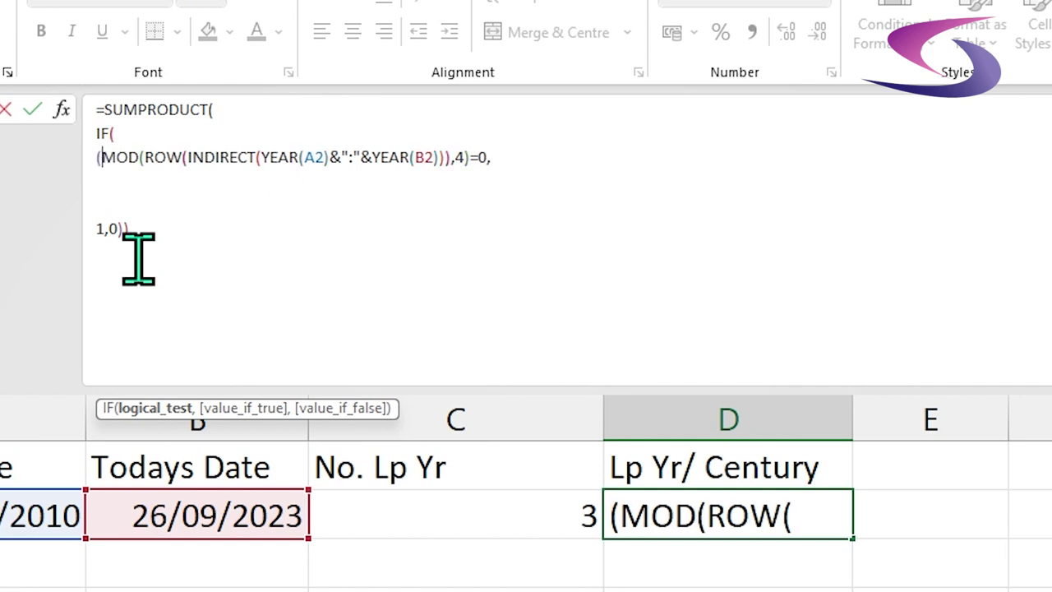
pyautogui.click(485, 156)
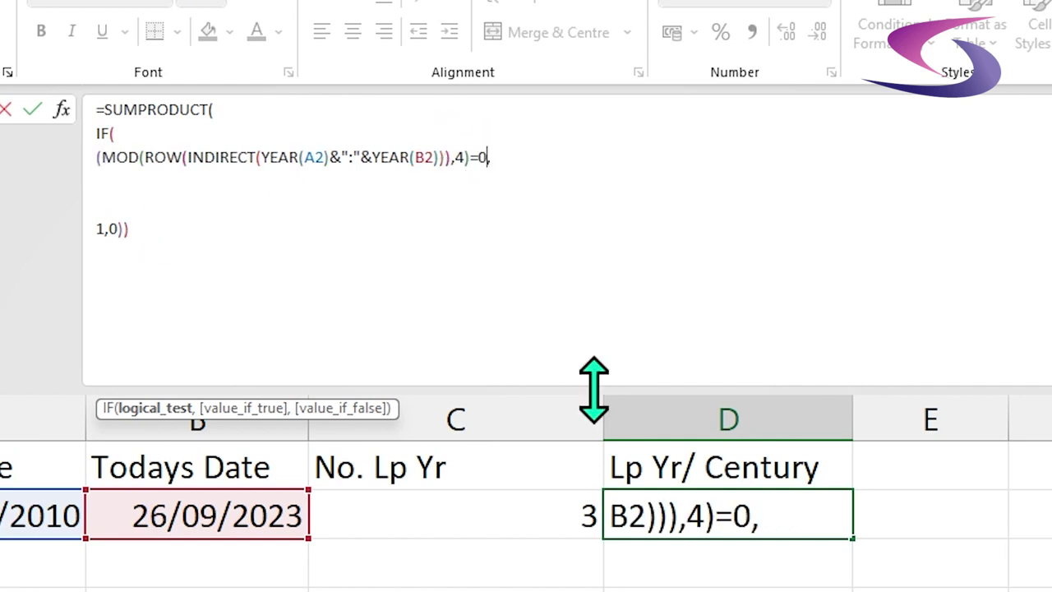
pyautogui.write(') *')
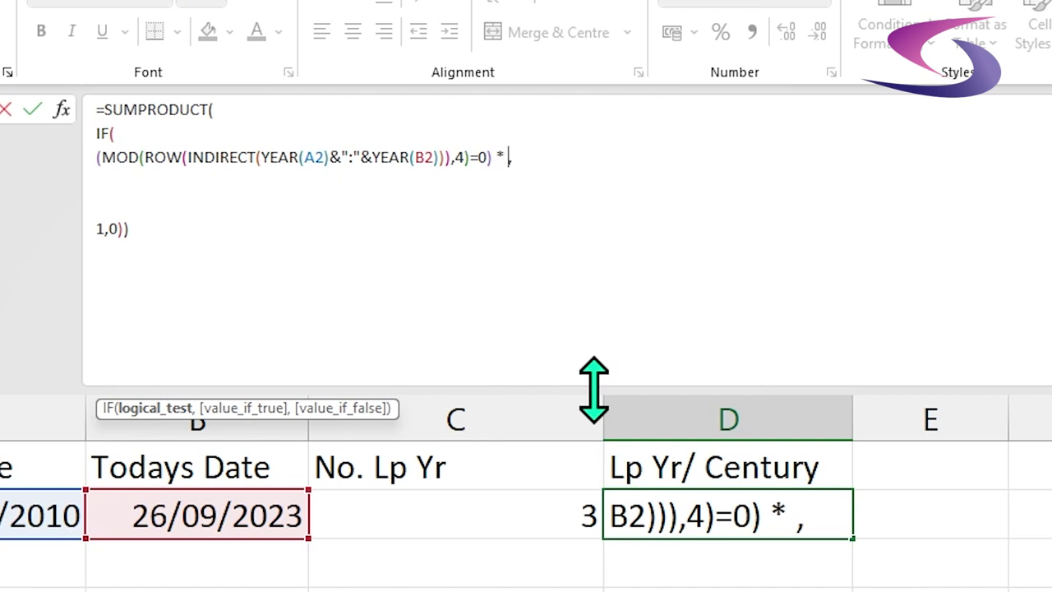
pyautogui.hotkey('alt', 'Return')
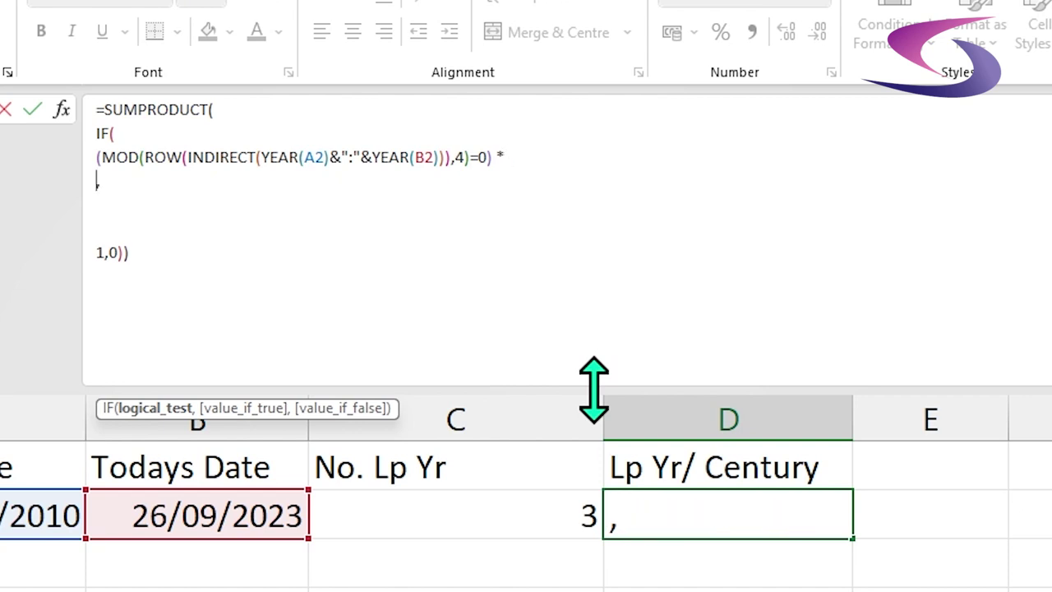
# - Duplicate the parenthesised MOD test on the line below and set the copy's divisor to 100
pyautogui.moveTo(506, 157); pyautogui.dragTo(8, 156)
pyautogui.hotkey('ctrl', 'c')
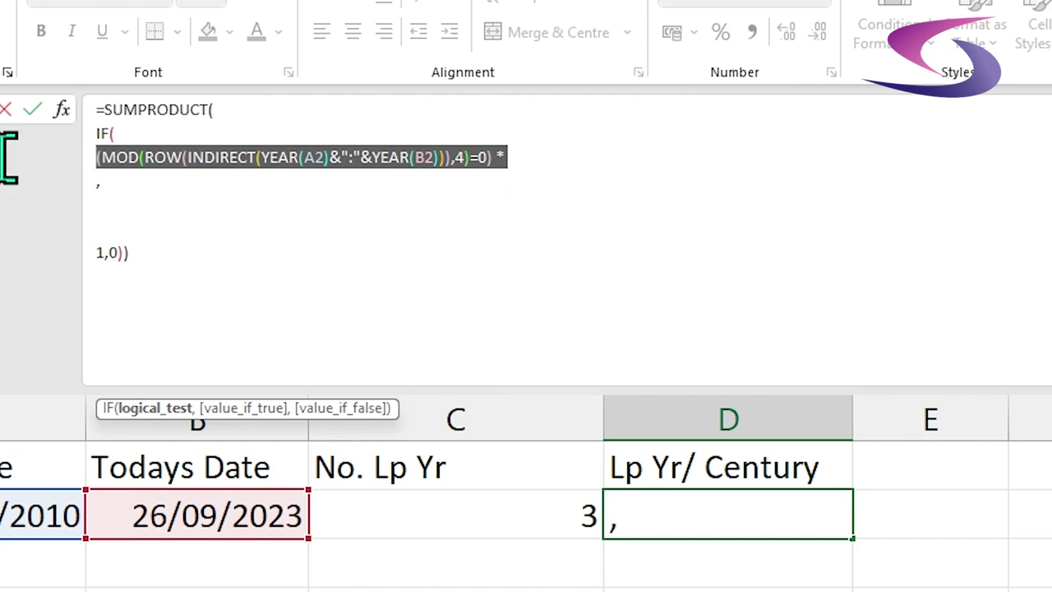
pyautogui.click(526, 159)
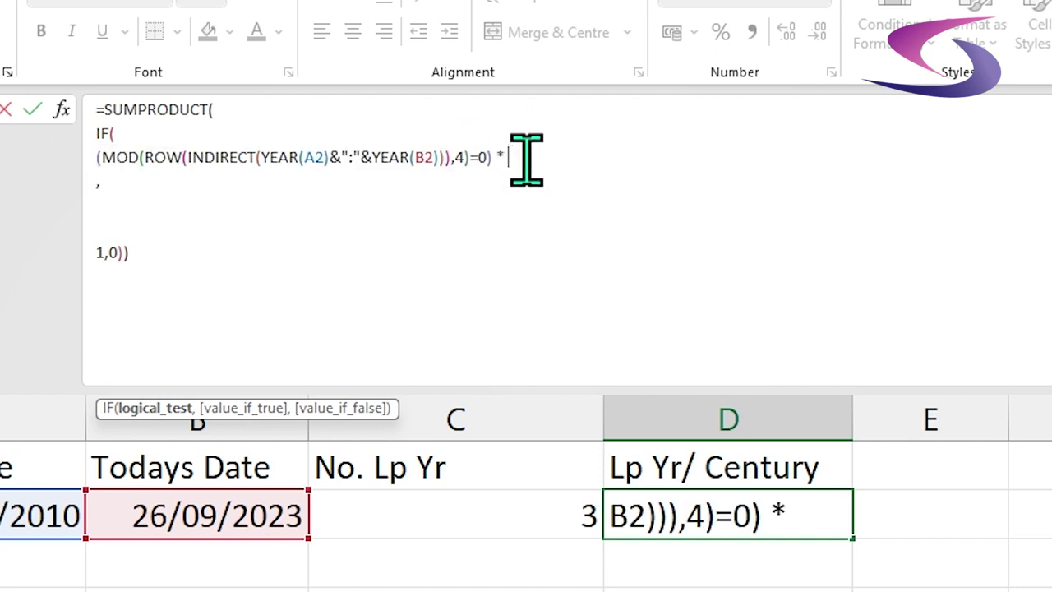
pyautogui.hotkey('alt', 'Return')
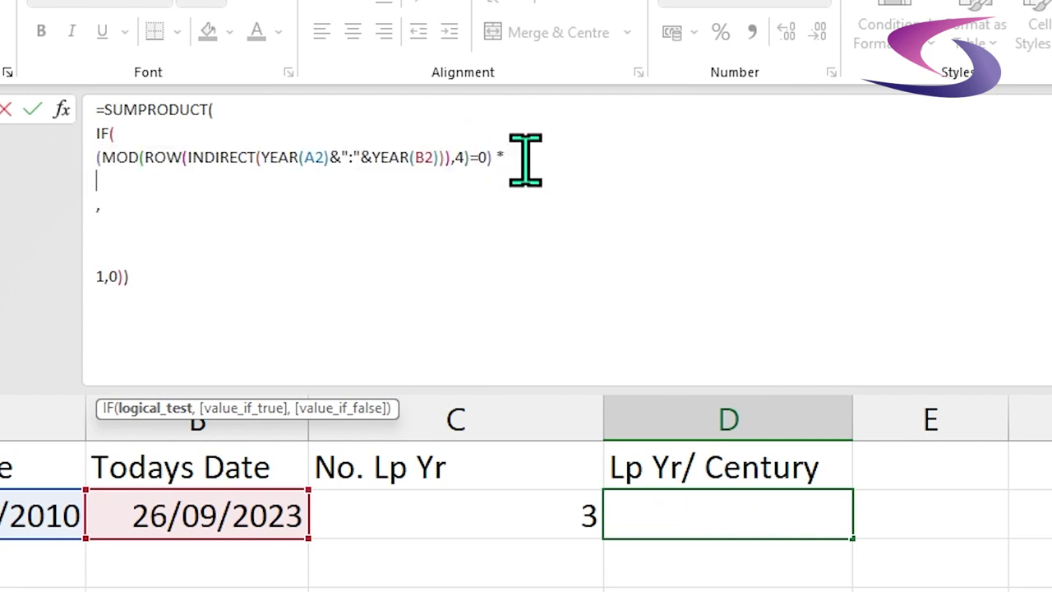
pyautogui.hotkey('ctrl', 'v')
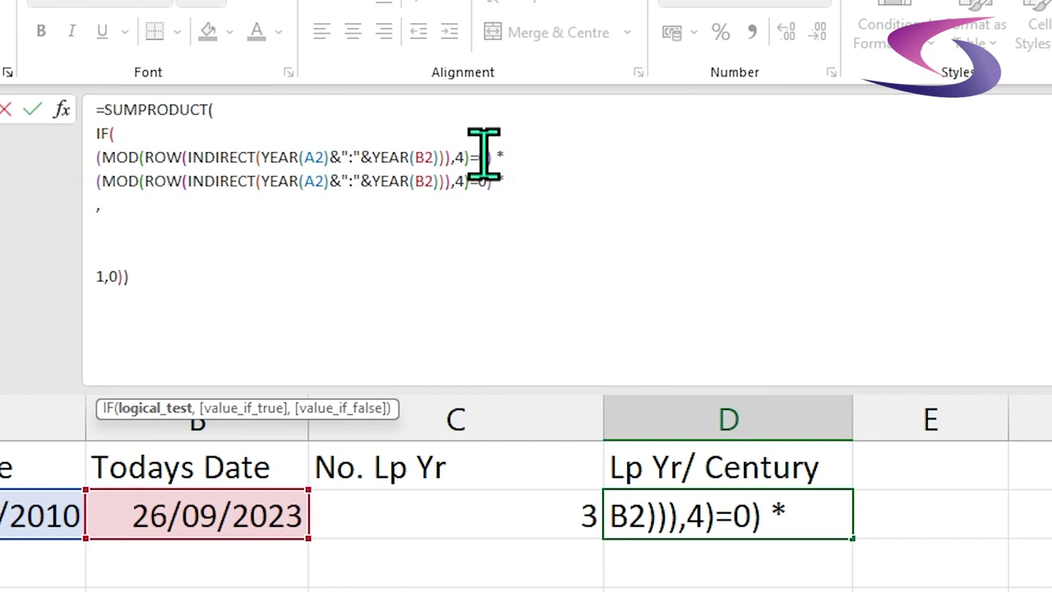
pyautogui.click(464, 181)
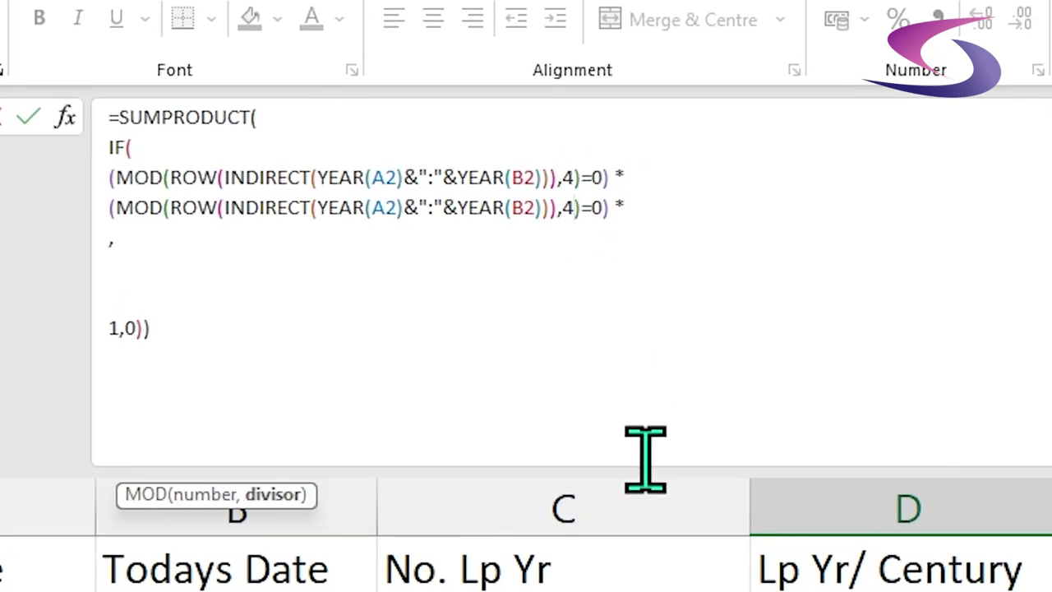
pyautogui.press('BackSpace')
pyautogui.write('100')
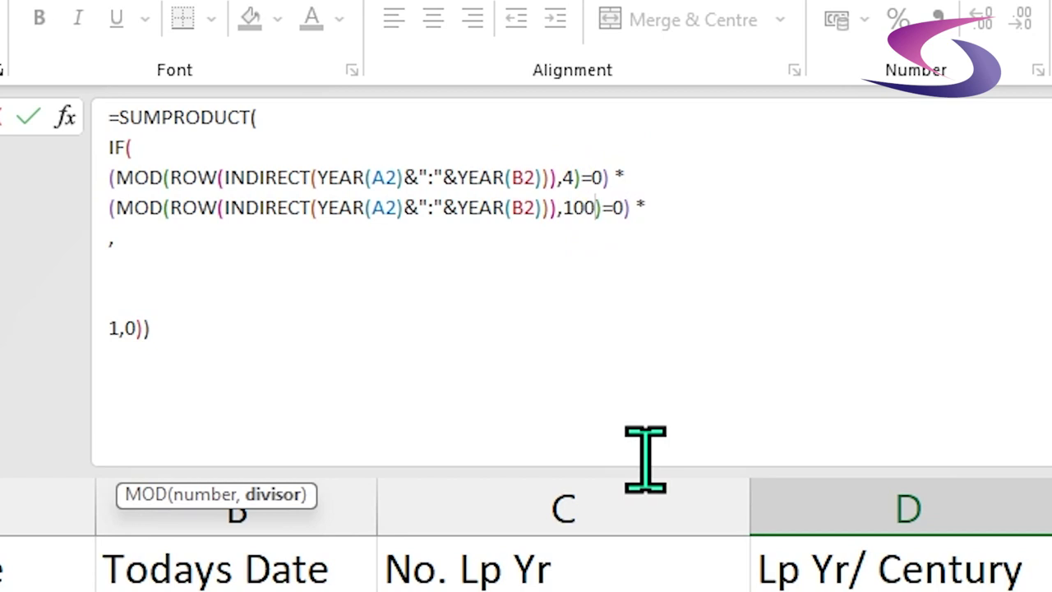
# - Check the end-of-century rule on the rmg.co.uk page in Chrome, and change the divisor-100 test in Excel to <>0
pyautogui.click(623, 210)
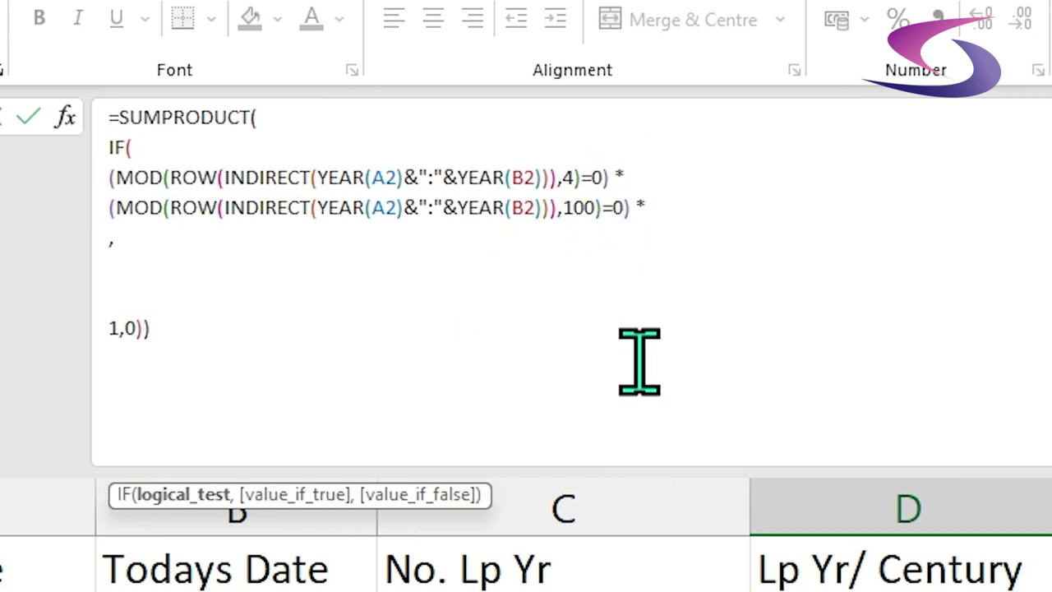
pyautogui.click(738, 502)
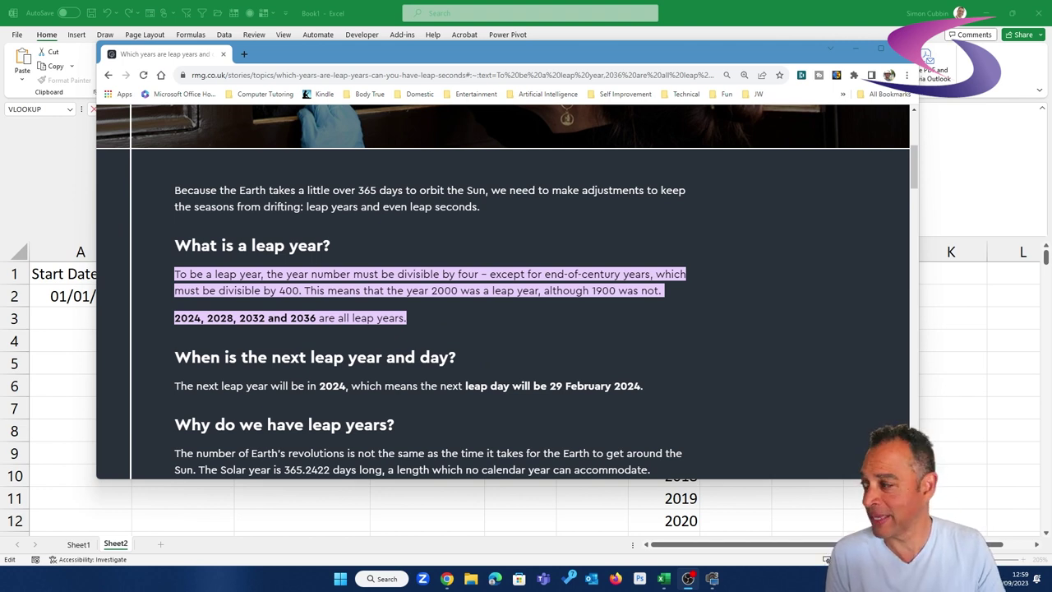
pyautogui.click(734, 20)
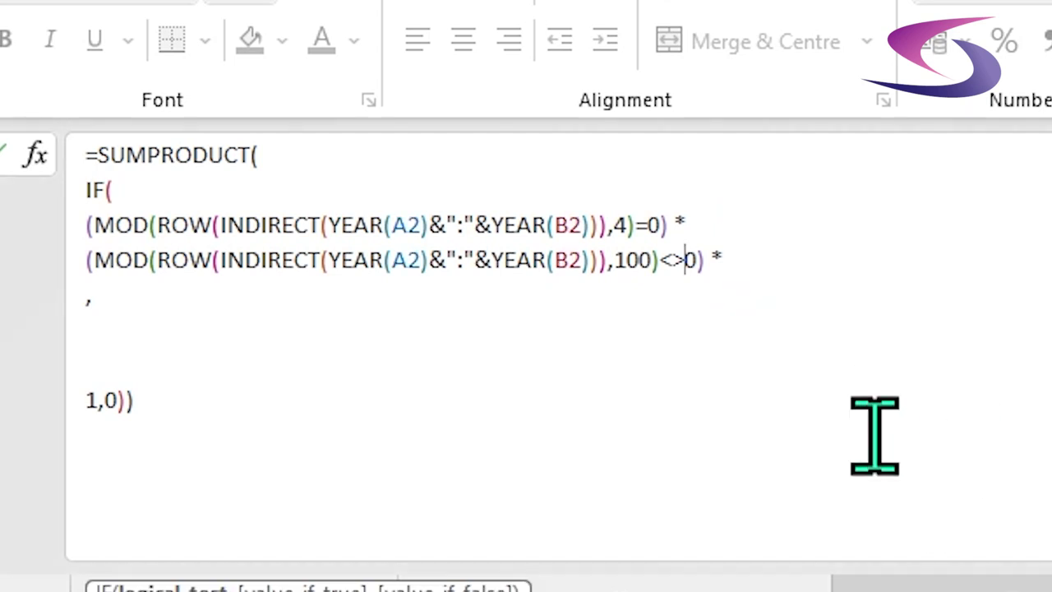
# - Replace the operator after the divisor-100 test with + and add a third MOD test below it with divisor 400
pyautogui.click(728, 263)
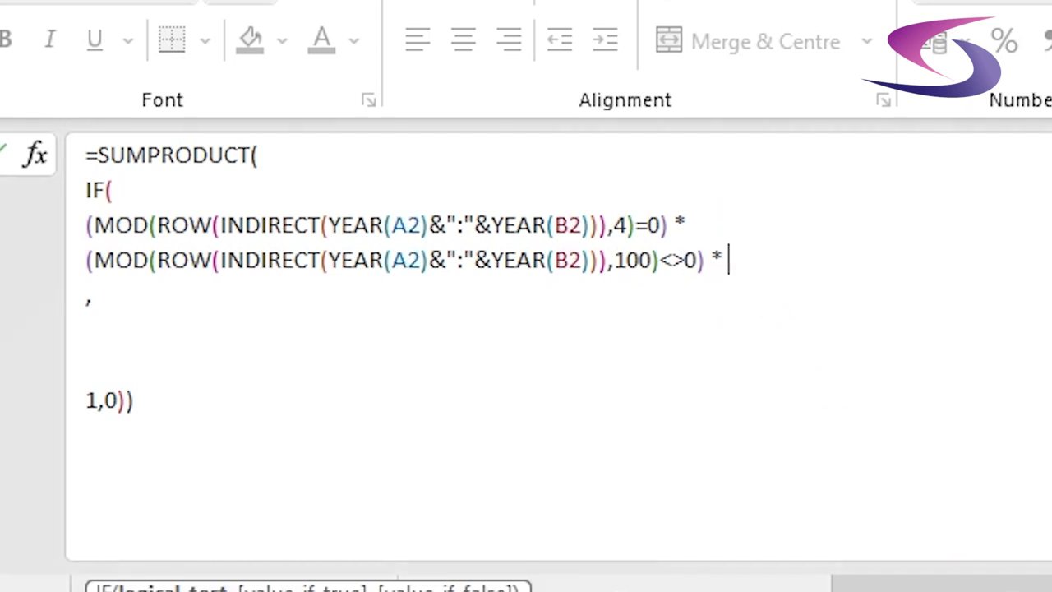
pyautogui.press('BackSpace')
pyautogui.write('+')
pyautogui.hotkey('alt', 'Return')
pyautogui.hotkey('ctrl', 'v')
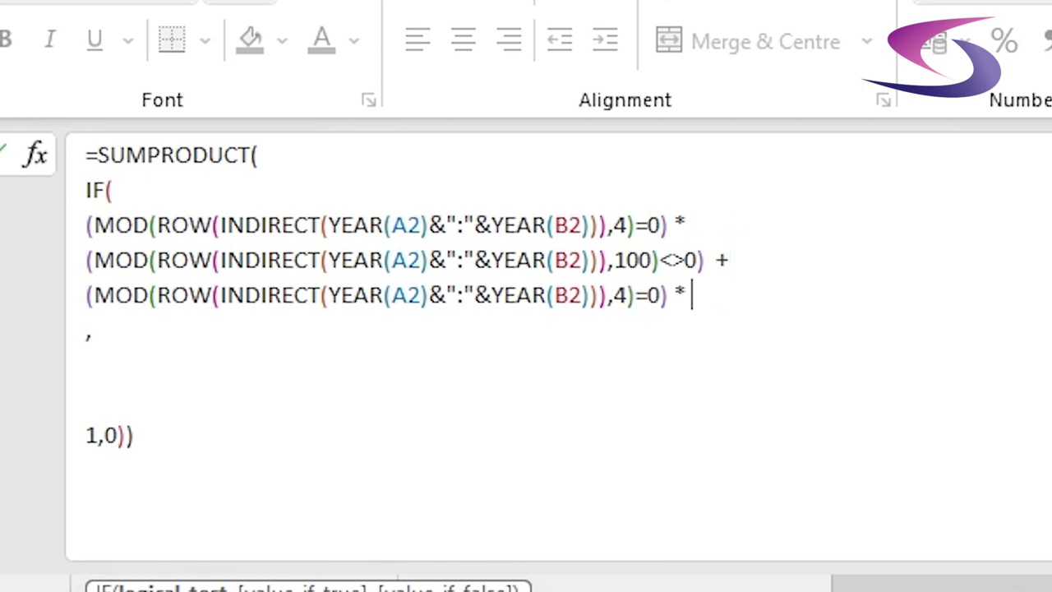
pyautogui.click(626, 296)
pyautogui.write('00')
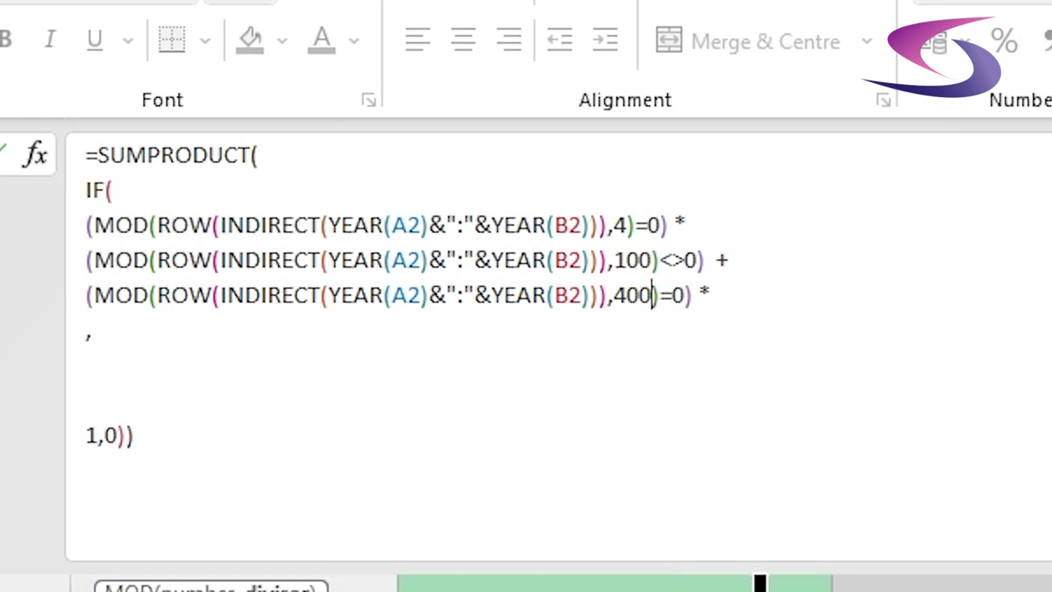
# - Remove the trailing multiplication sign after the divisor-400 test and the blank lines before 1,0))
pyautogui.click(727, 297)
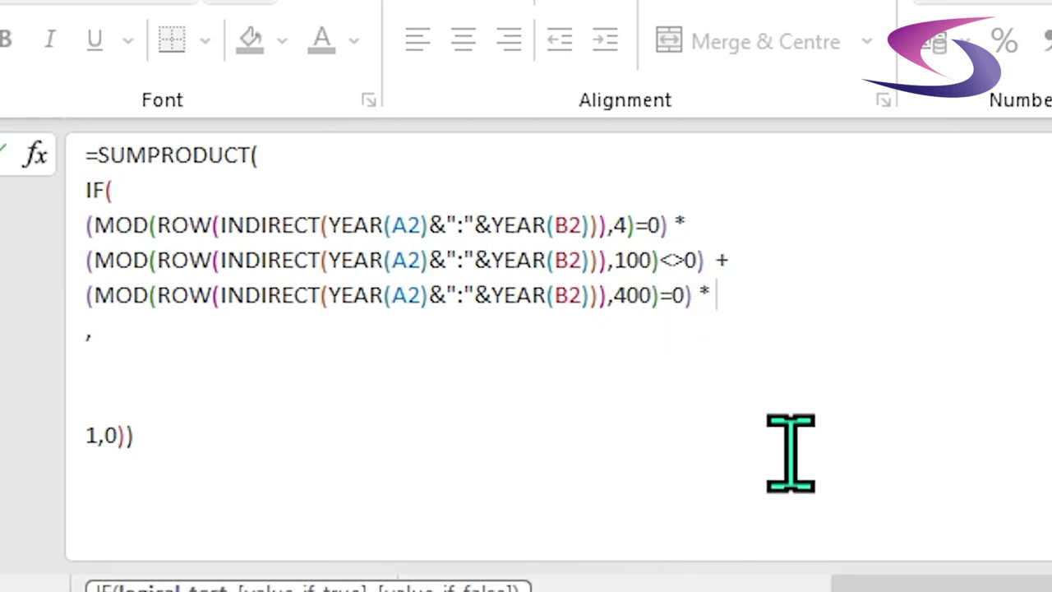
pyautogui.press('BackSpace')
pyautogui.press('Delete')
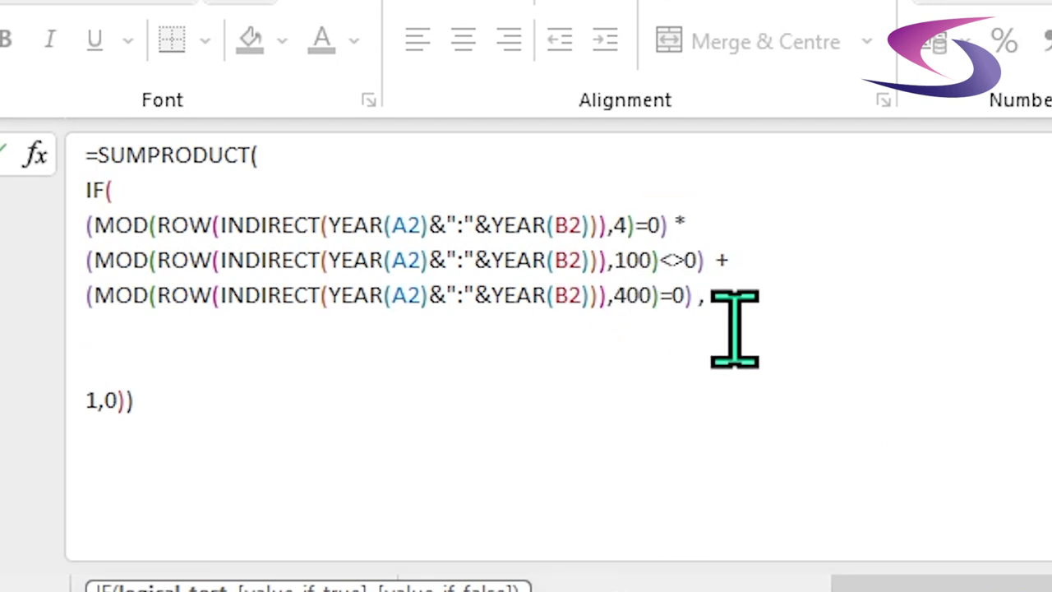
pyautogui.press('Delete')
pyautogui.press('Delete')
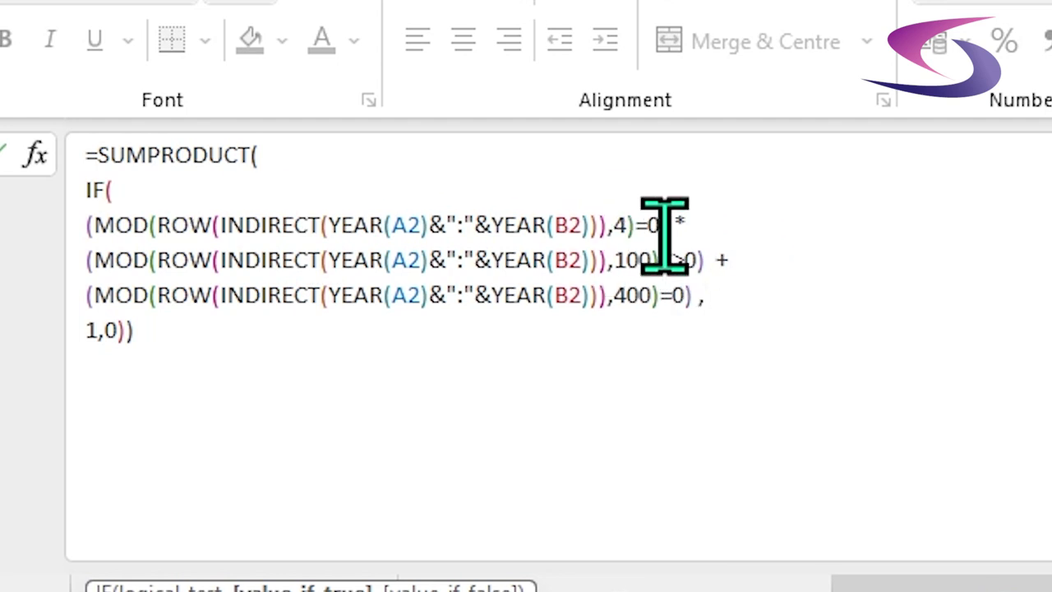
# - Review the divisor-400 test against the leap year rule on the rmg.co.uk page in Chrome, and enter the D2 formula in Excel
pyautogui.moveTo(713, 257); pyautogui.dragTo(730, 254)
pyautogui.moveTo(84, 296); pyautogui.dragTo(741, 285)
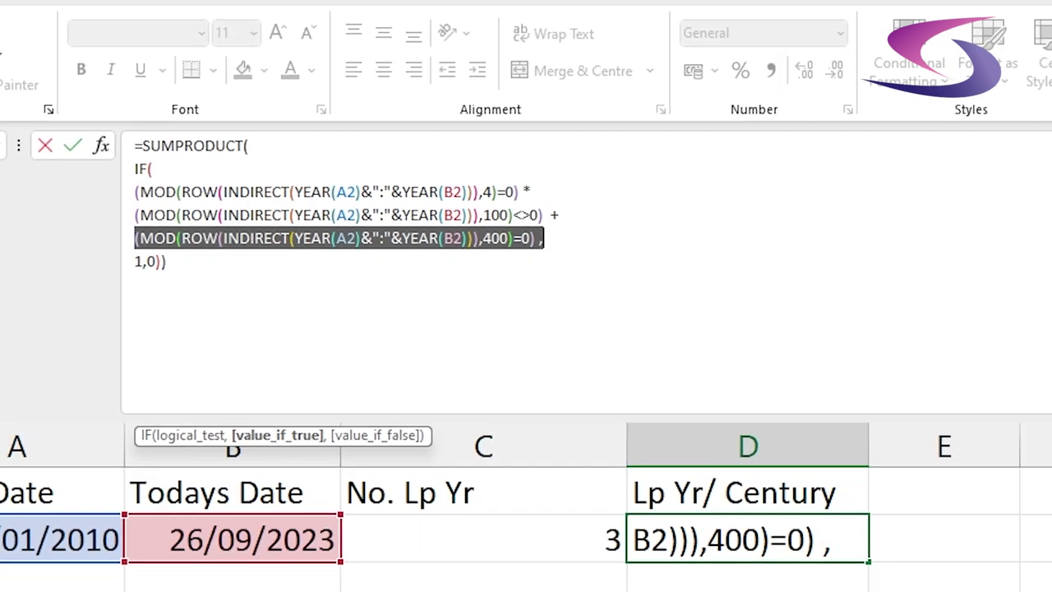
pyautogui.moveTo(446, 578)
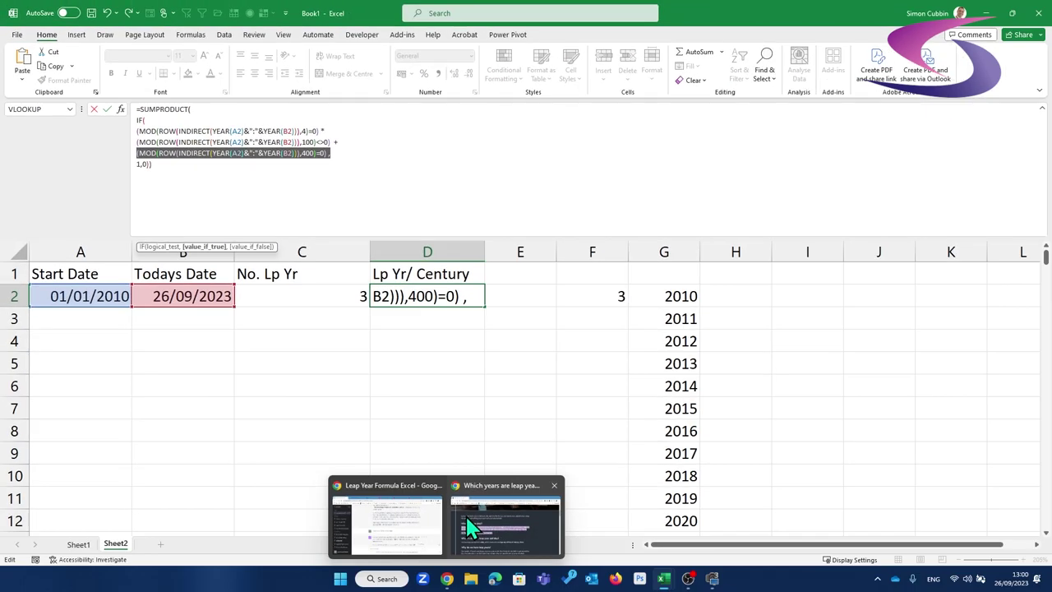
pyautogui.click(469, 524)
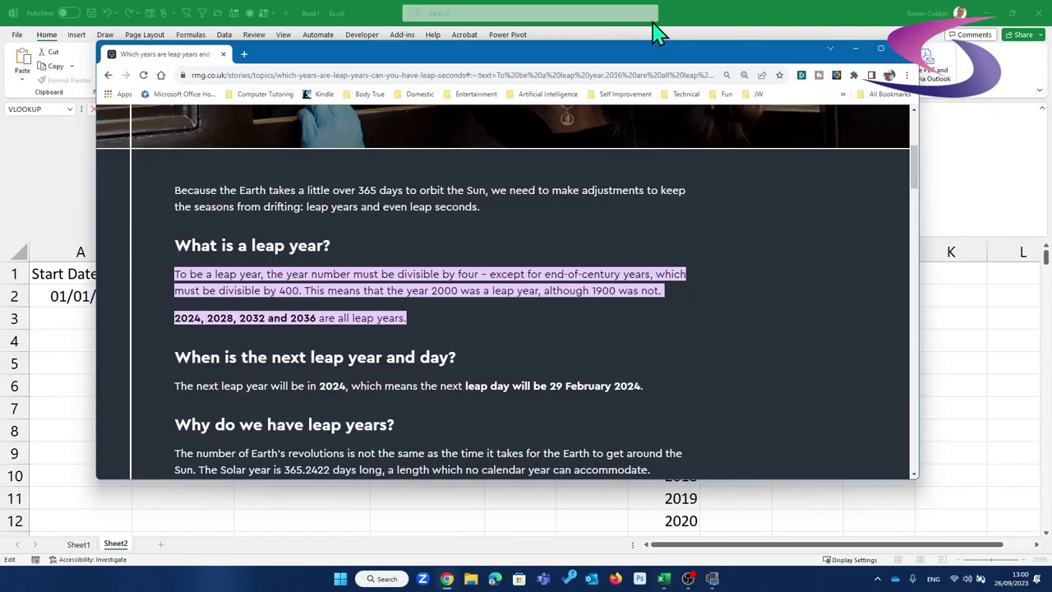
pyautogui.click(658, 33)
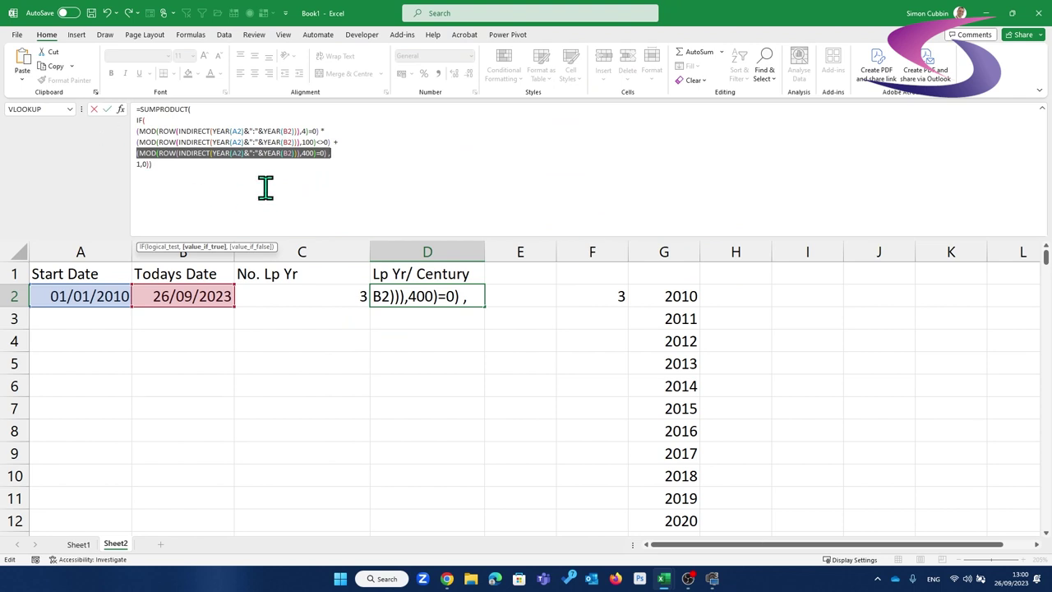
pyautogui.press('Return')
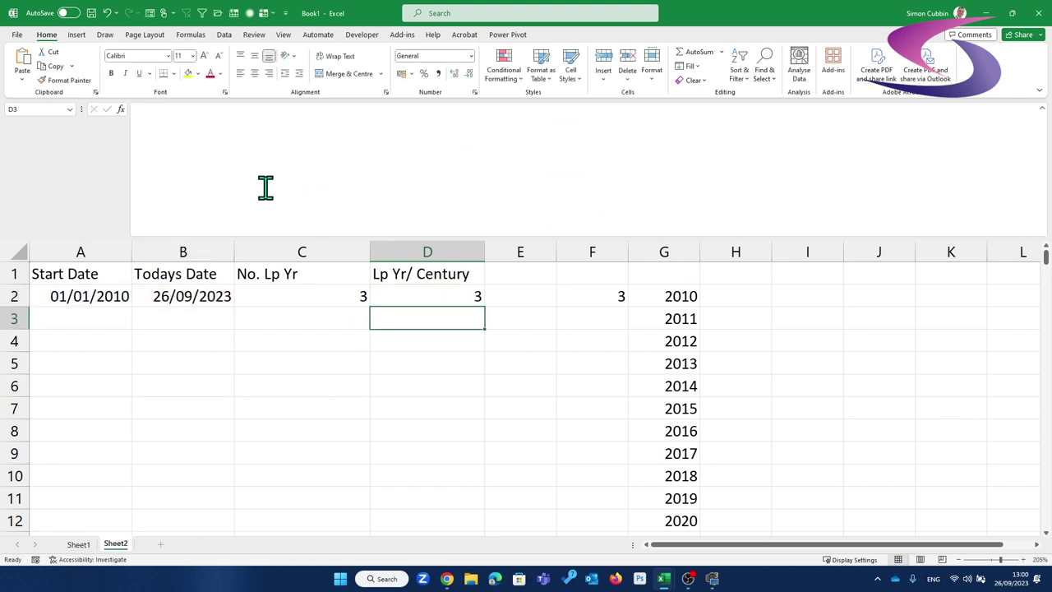
pyautogui.click(413, 302)
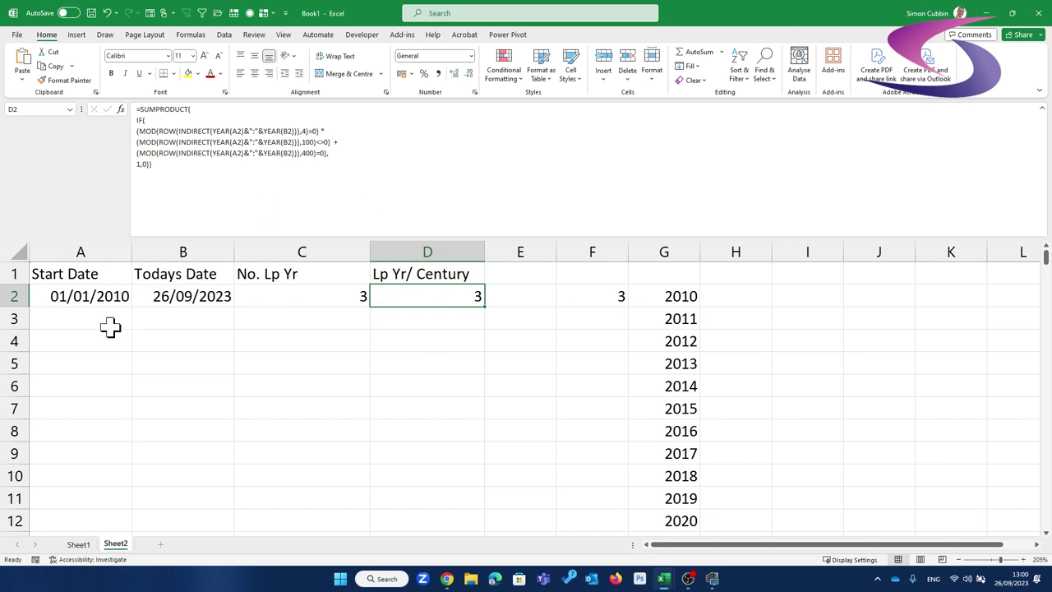
# - Set the start date in A2 to 01/01/1900
pyautogui.click(103, 298)
pyautogui.write('01')
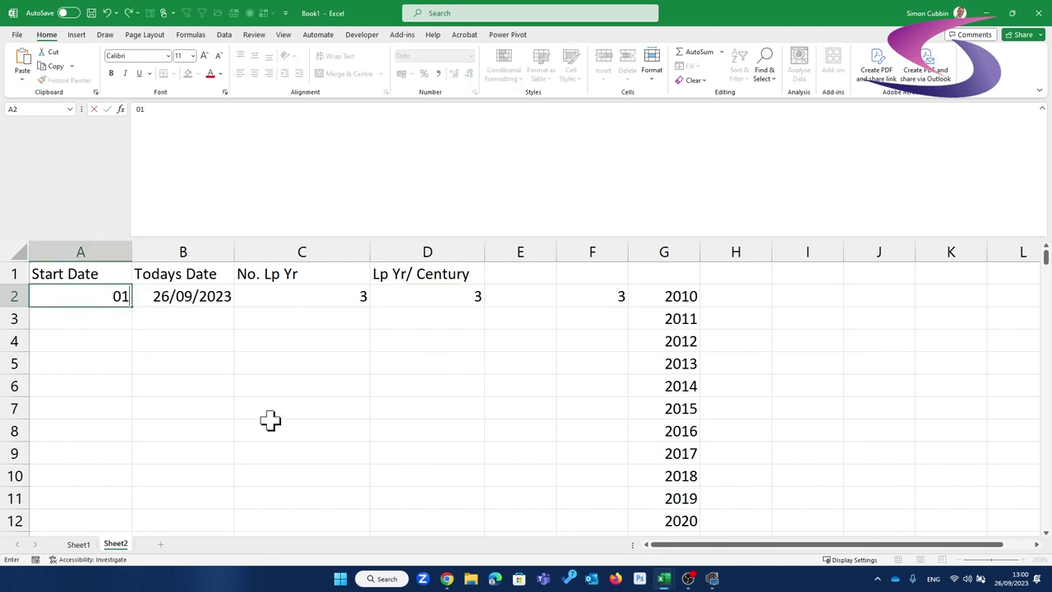
pyautogui.write('/01/129')
pyautogui.press('BackSpace')
pyautogui.write('900')
pyautogui.press('Return')
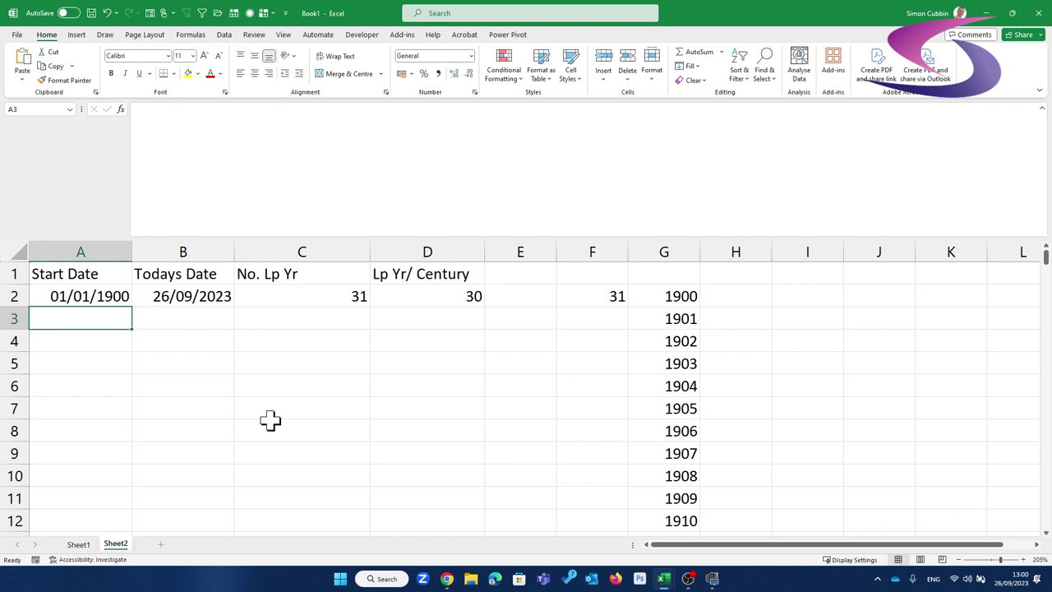
# - Check on the rmg.co.uk page in Chrome whether 1900 counts as a leap year, and return to A2 in Excel
pyautogui.click(77, 298)
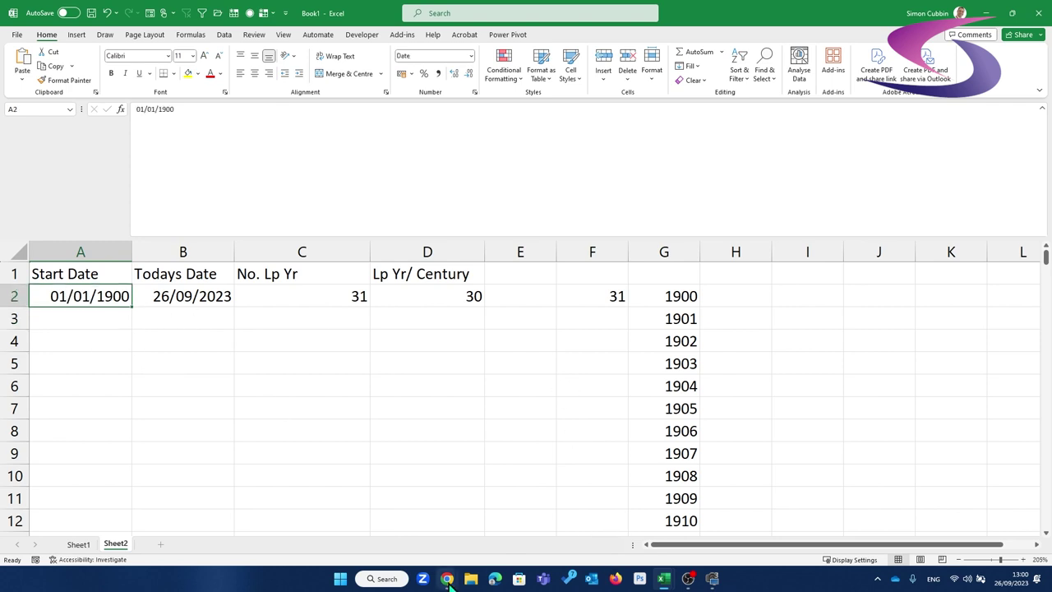
pyautogui.moveTo(447, 579)
pyautogui.click(485, 538)
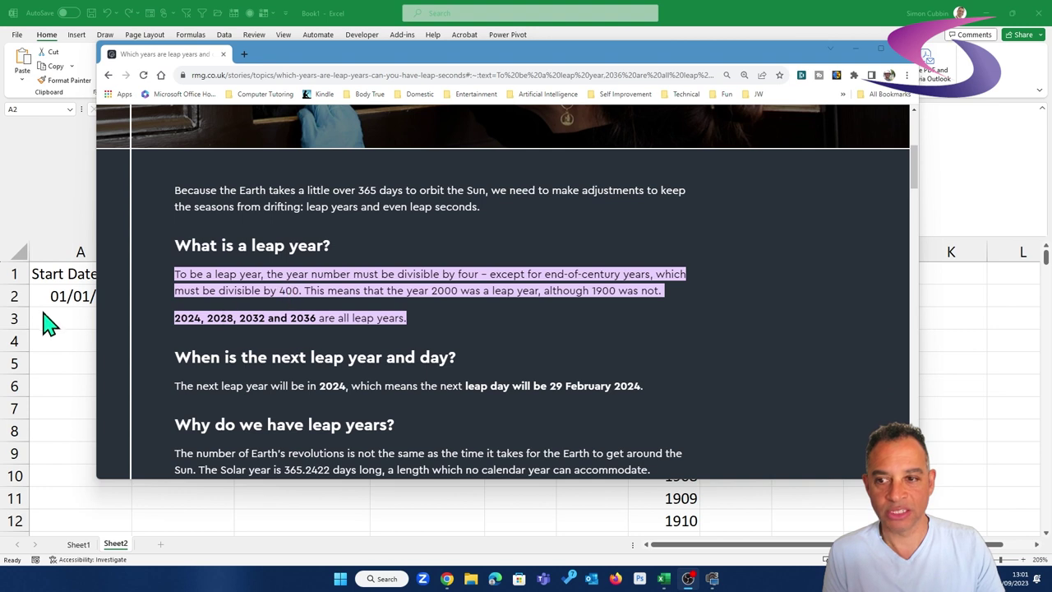
pyautogui.click(82, 301)
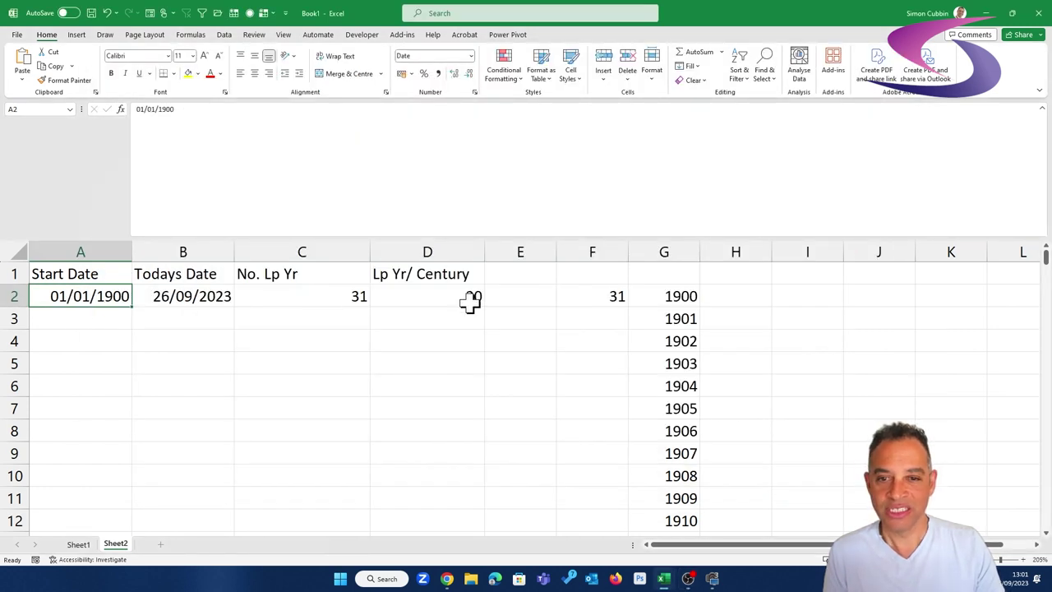
# - Replace the TODAY formula in B2 with the fixed date 26/09/2123
pyautogui.click(207, 300)
pyautogui.doubleClick(207, 301)
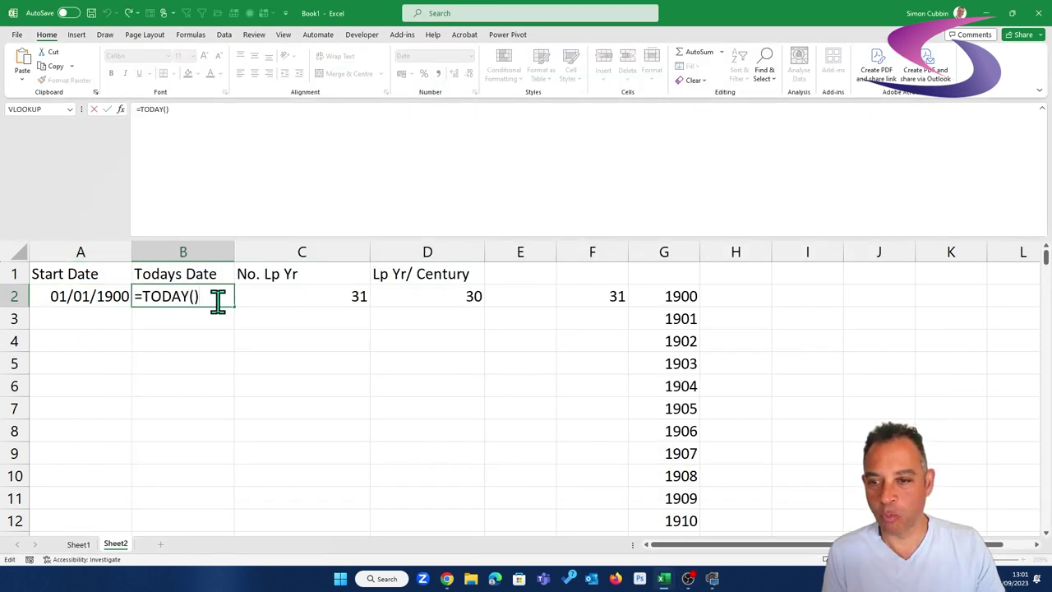
pyautogui.moveTo(217, 300); pyautogui.dragTo(85, 300)
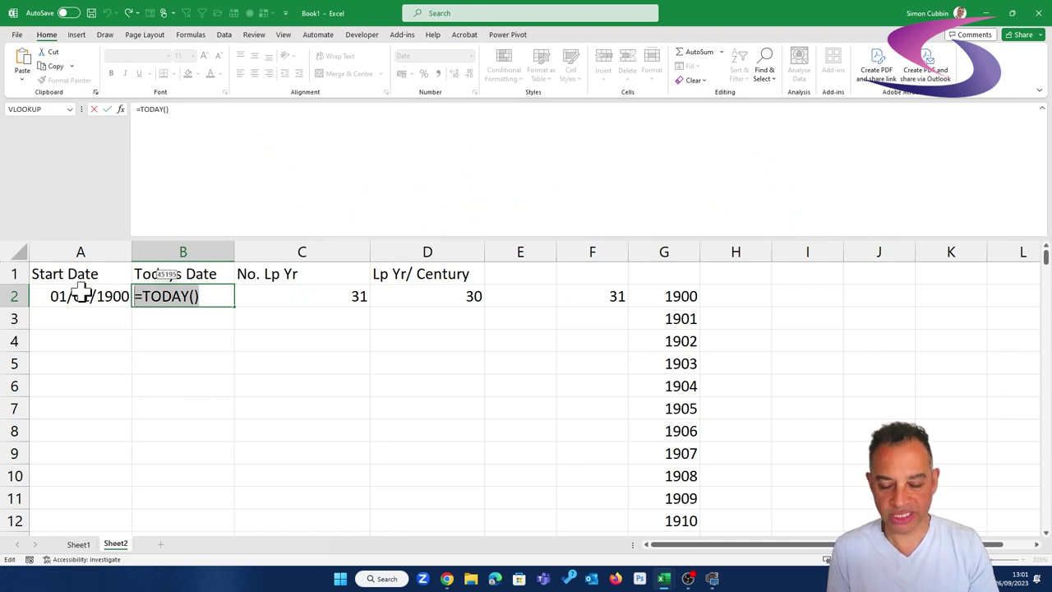
pyautogui.write('2')
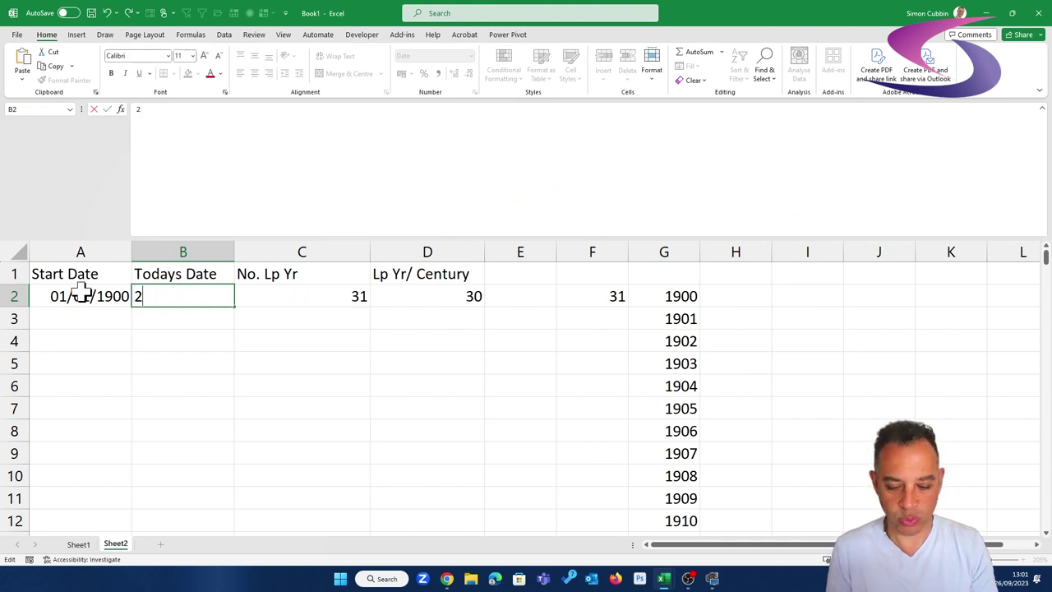
pyautogui.write('6/09/20')
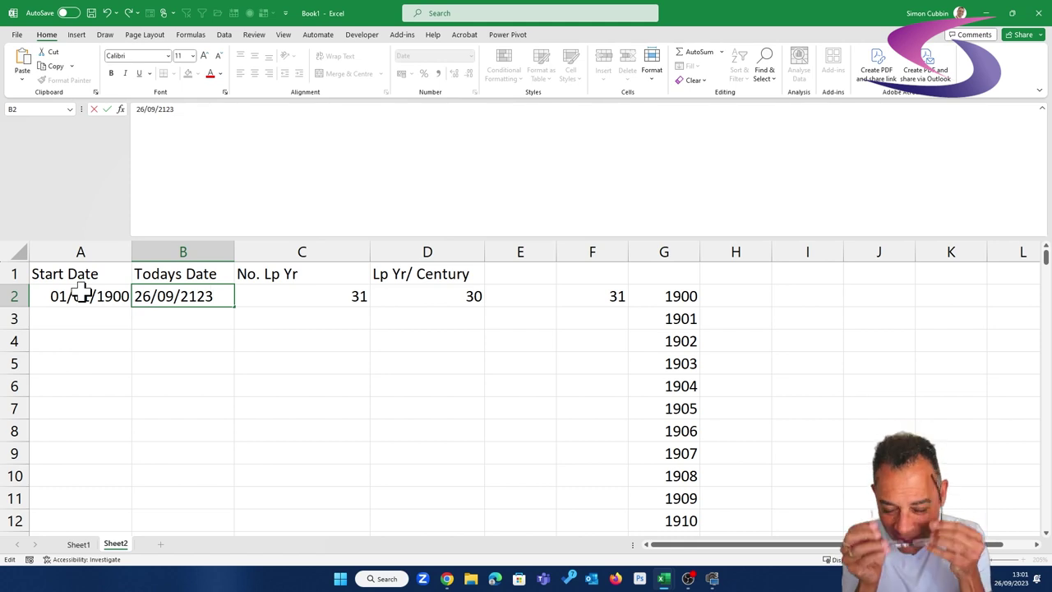
pyautogui.press('Return')
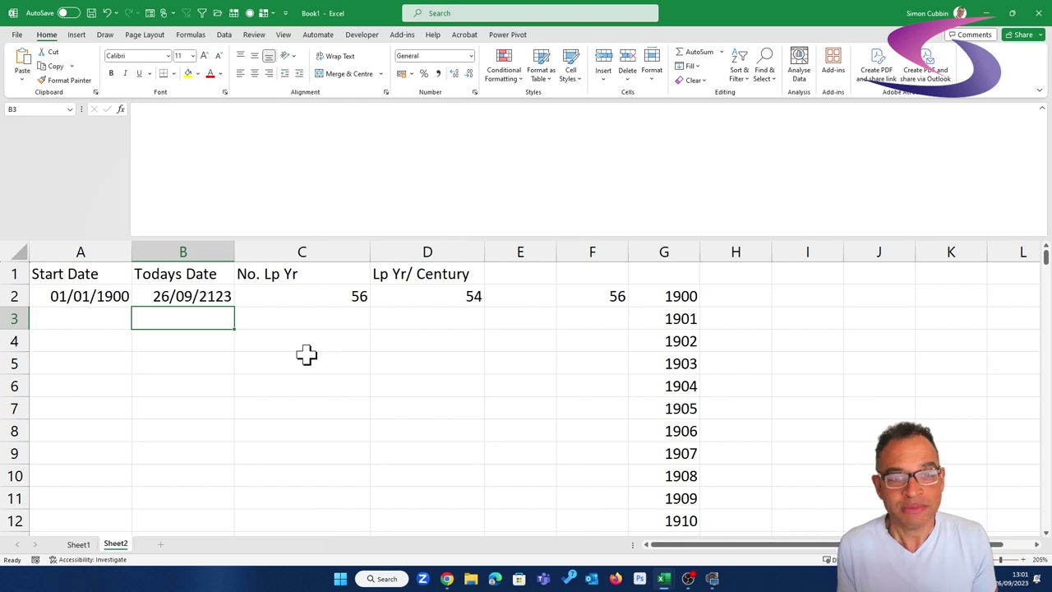
# - Compare the leap year formulas in D2 and C2, marking C2 with a red cross and D2 with a green tick
pyautogui.click(464, 296)
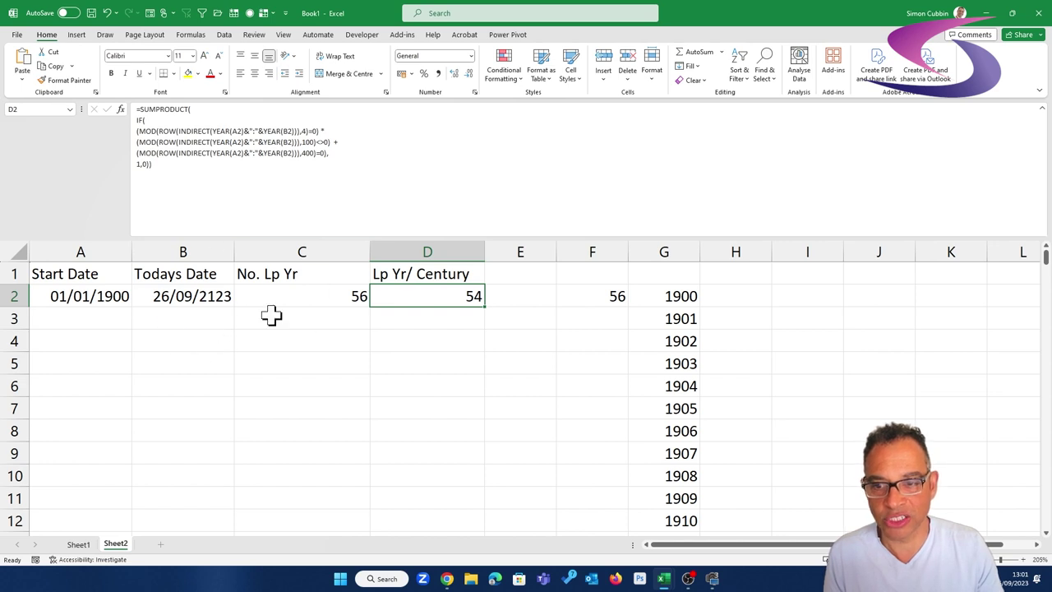
pyautogui.click(292, 297)
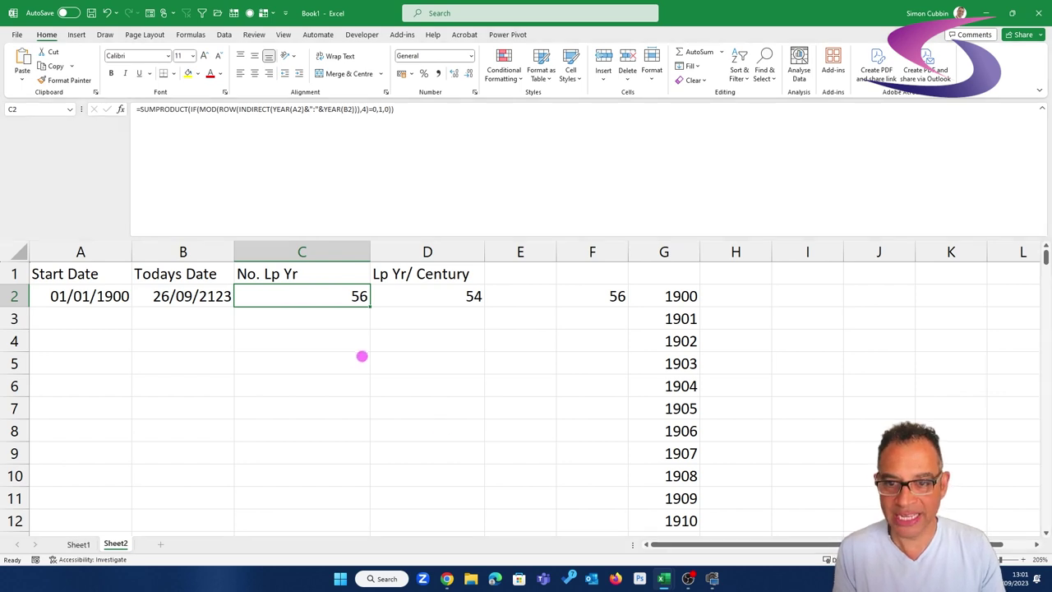
pyautogui.moveTo(349, 272); pyautogui.dragTo(284, 325)
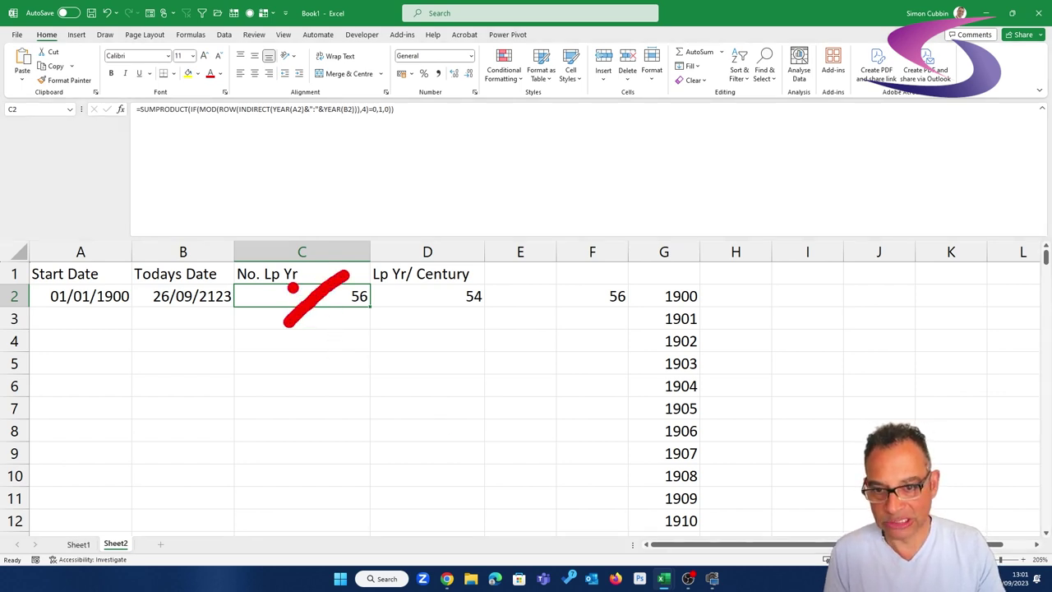
pyautogui.moveTo(292, 276); pyautogui.dragTo(368, 331)
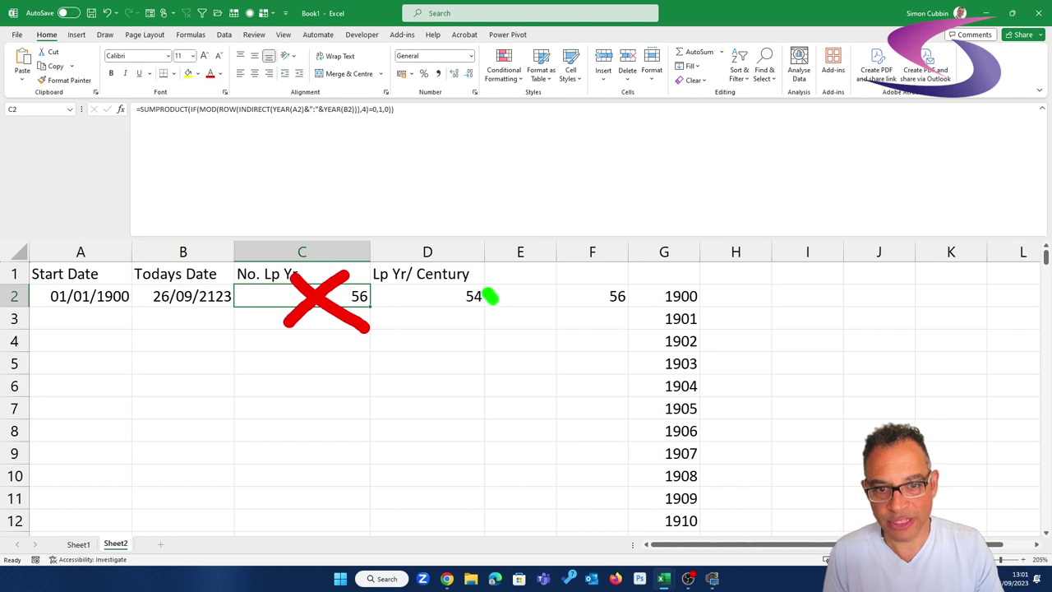
pyautogui.moveTo(491, 298); pyautogui.dragTo(542, 279)
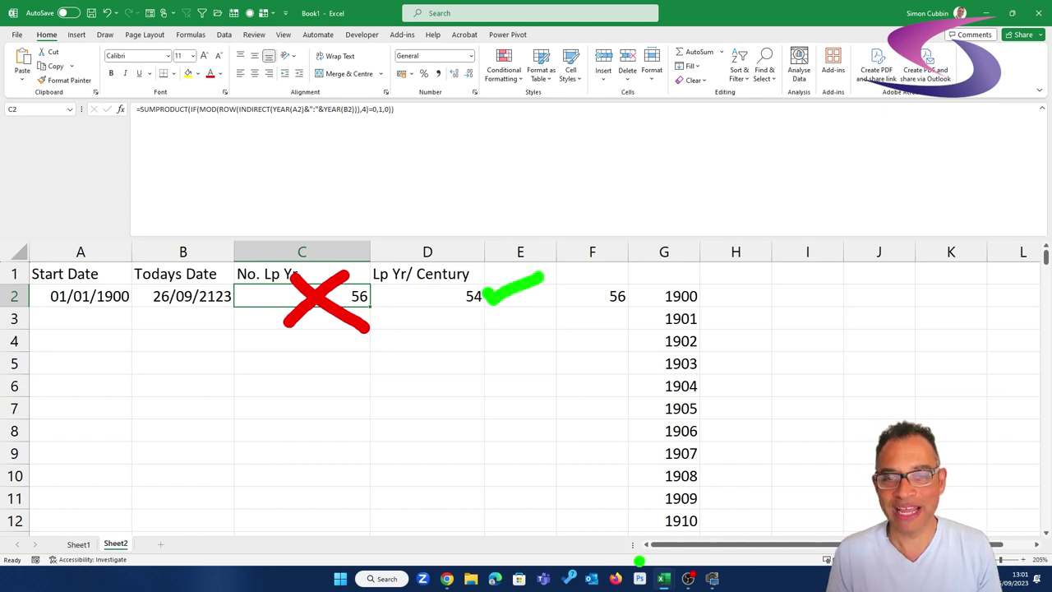
pyautogui.click(640, 572)
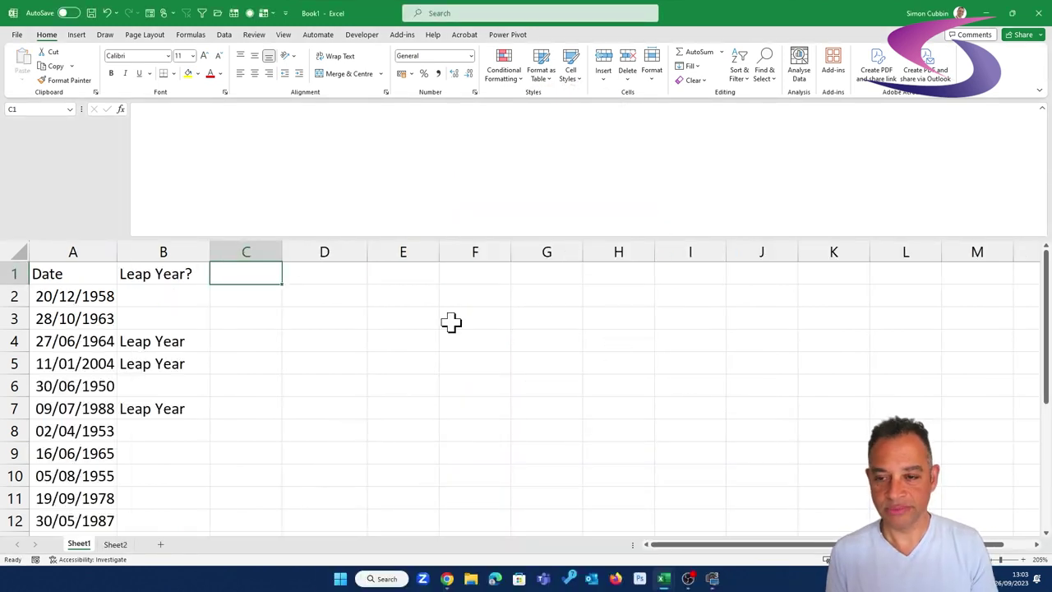
# - Enter the heading Leap Year Date in C1 of Sheet1
pyautogui.write('Lea')
pyautogui.write('p D')
pyautogui.write('ear Date')
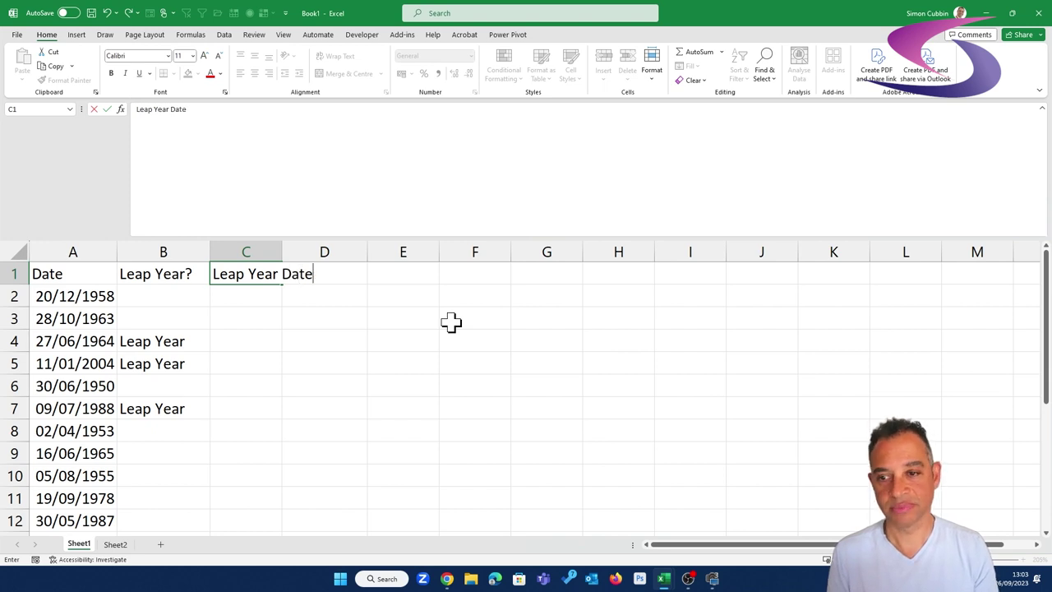
pyautogui.press('Return')
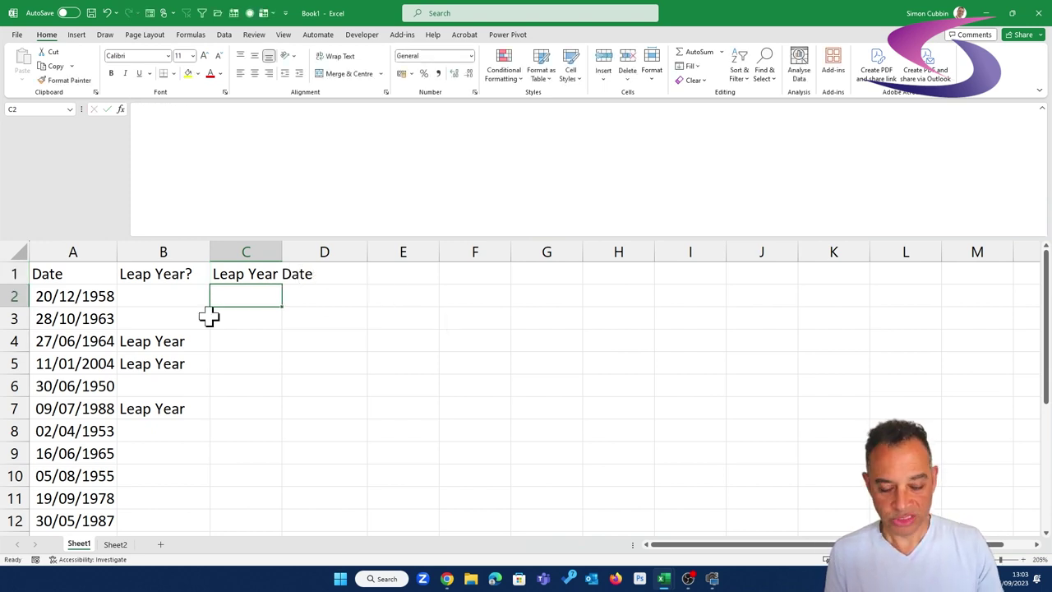
# - Enter the formula =DATE(YEAR(A2),2,29) in C2 to build the 29 February date for the year in A2
pyautogui.write('=DATE(')
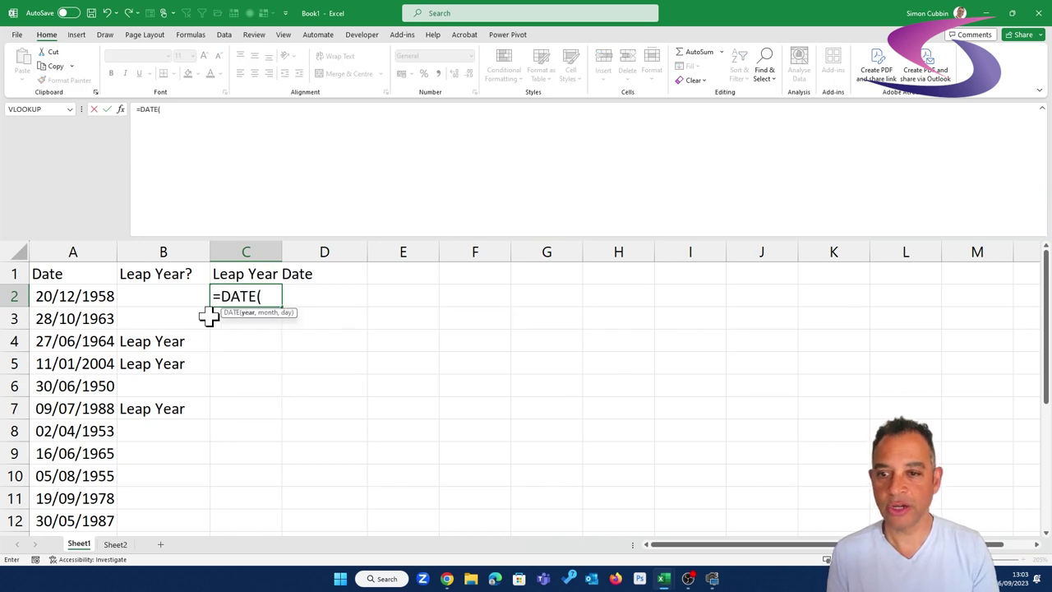
pyautogui.write('YEAR(')
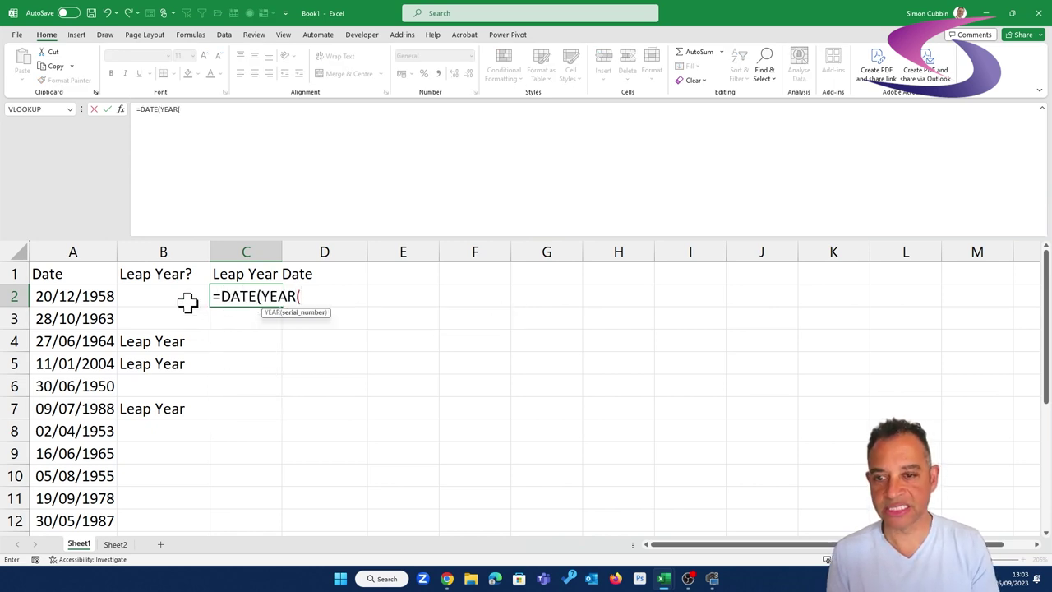
pyautogui.click(95, 292)
pyautogui.write('),')
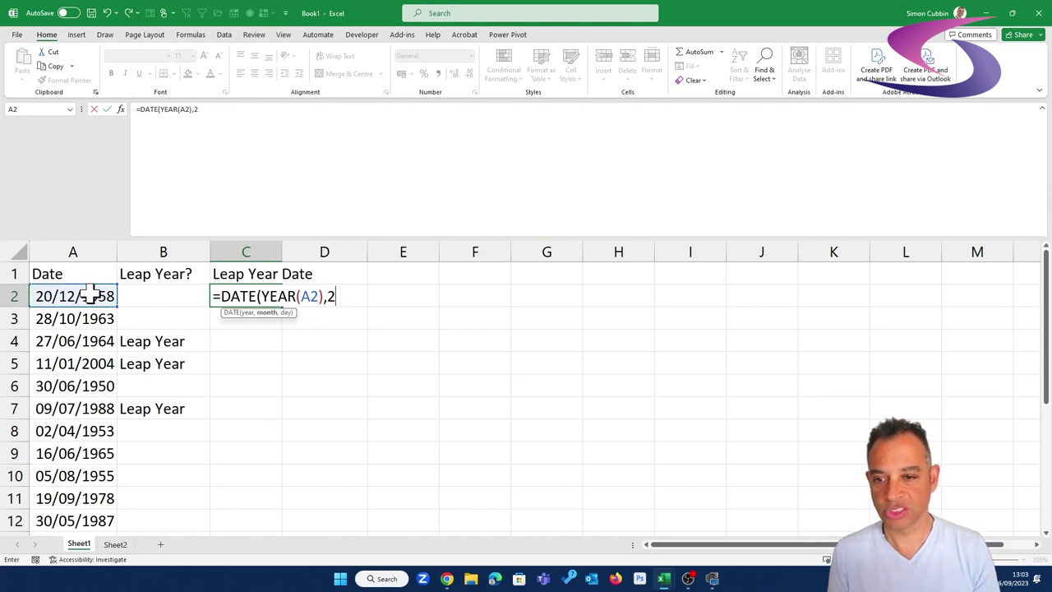
pyautogui.write('2,29')
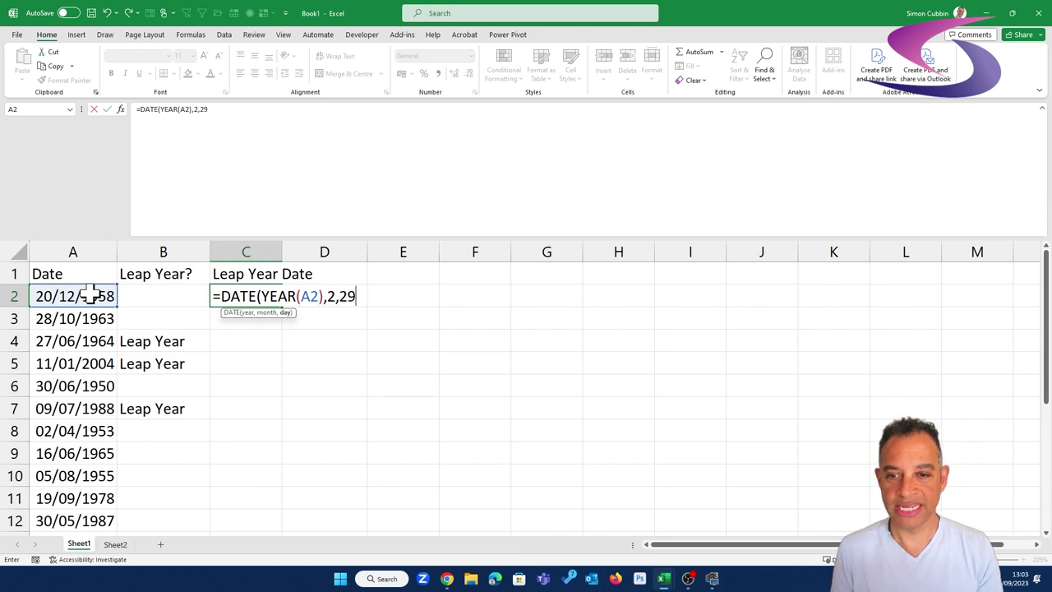
pyautogui.write('2,29)')
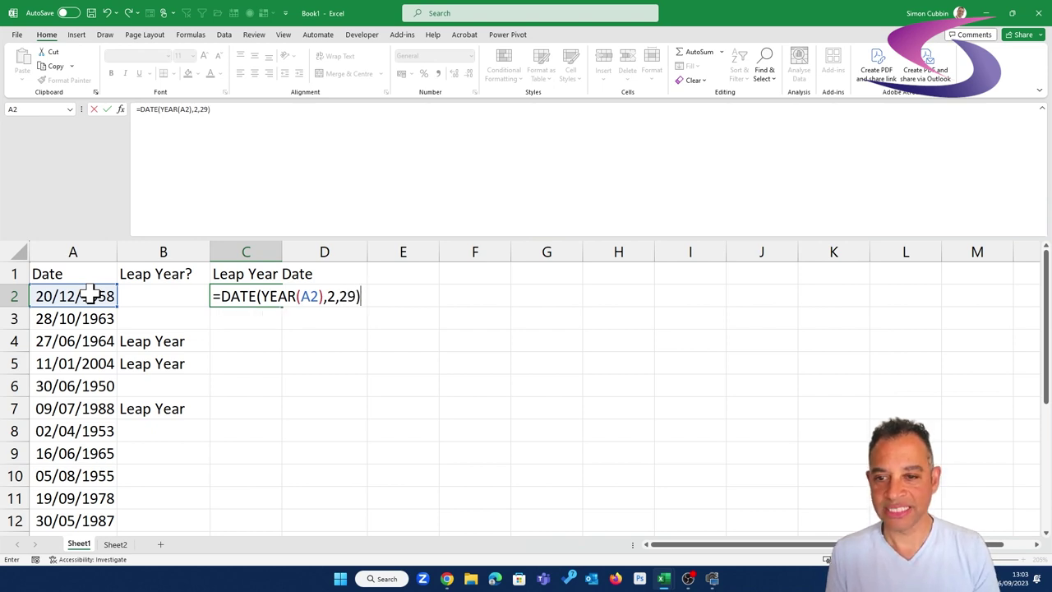
pyautogui.press('Return')
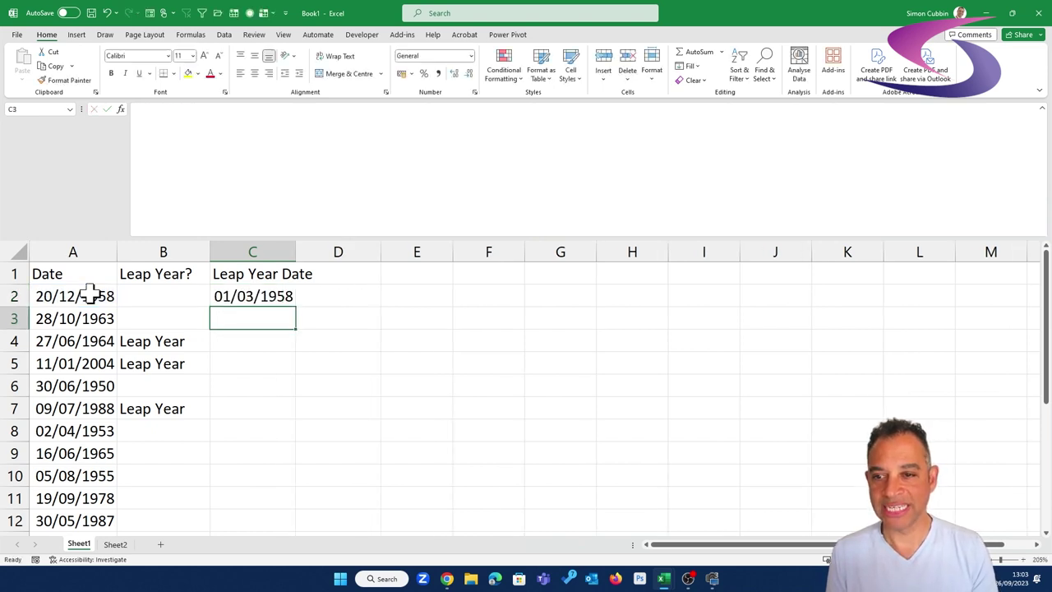
# - Wrap the C2 formula in DAY so it reads =DAY(DATE(YEAR(A2),2,29))
pyautogui.click(277, 296)
pyautogui.doubleClick(271, 297)
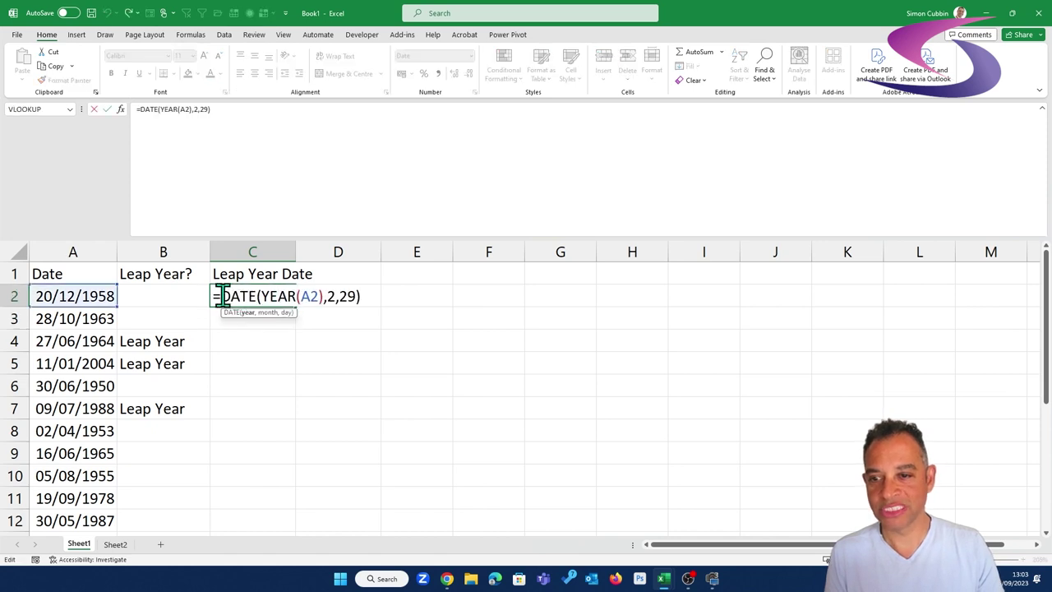
pyautogui.click(222, 296)
pyautogui.write('DAY(')
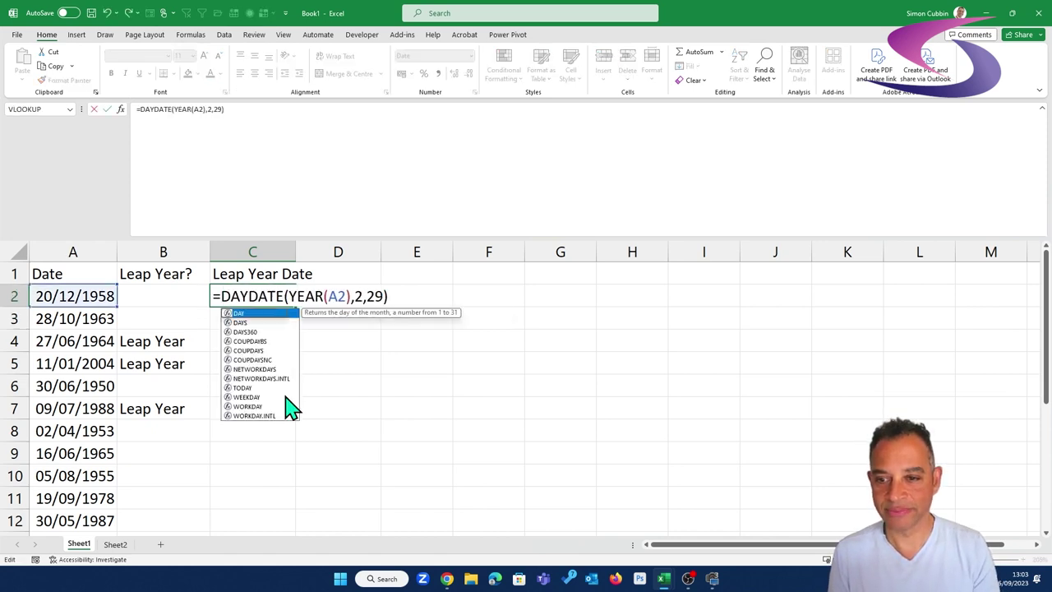
pyautogui.click(400, 297)
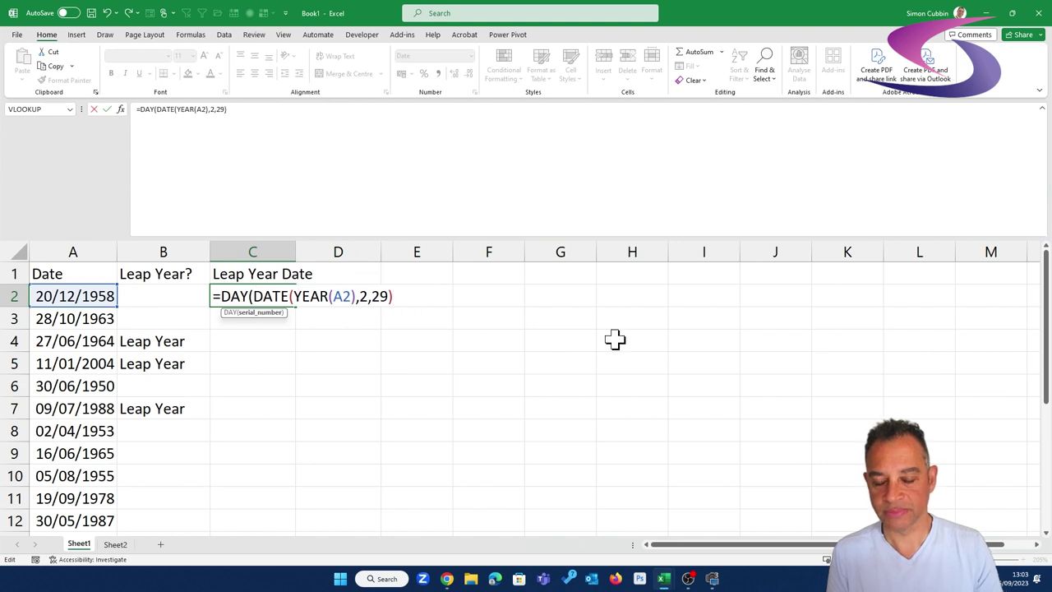
pyautogui.press('Return')
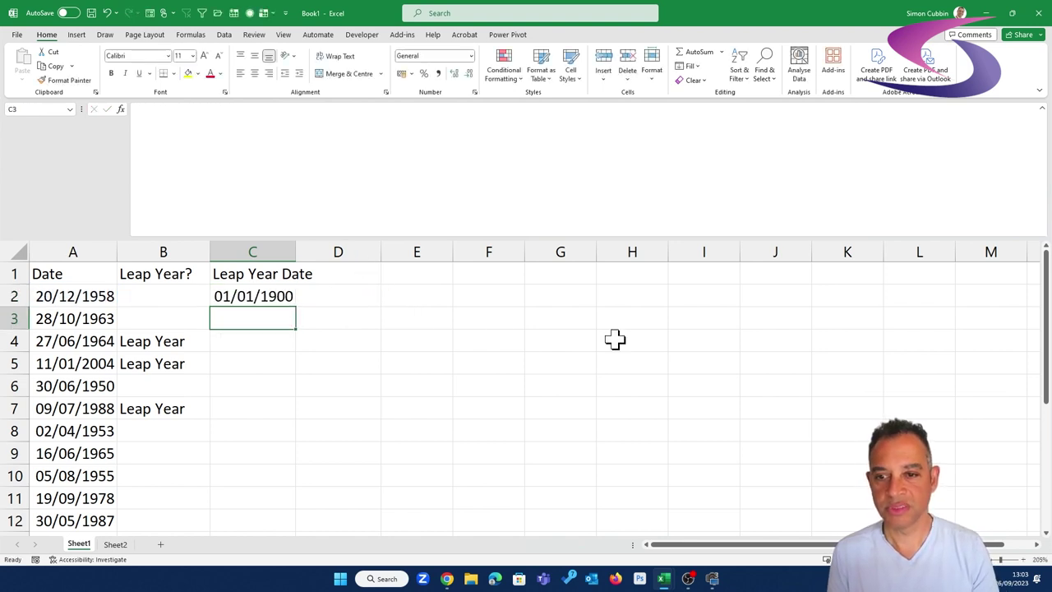
# - Format C2 as General and fill its formula down the Leap Year Date column
pyautogui.click(281, 297)
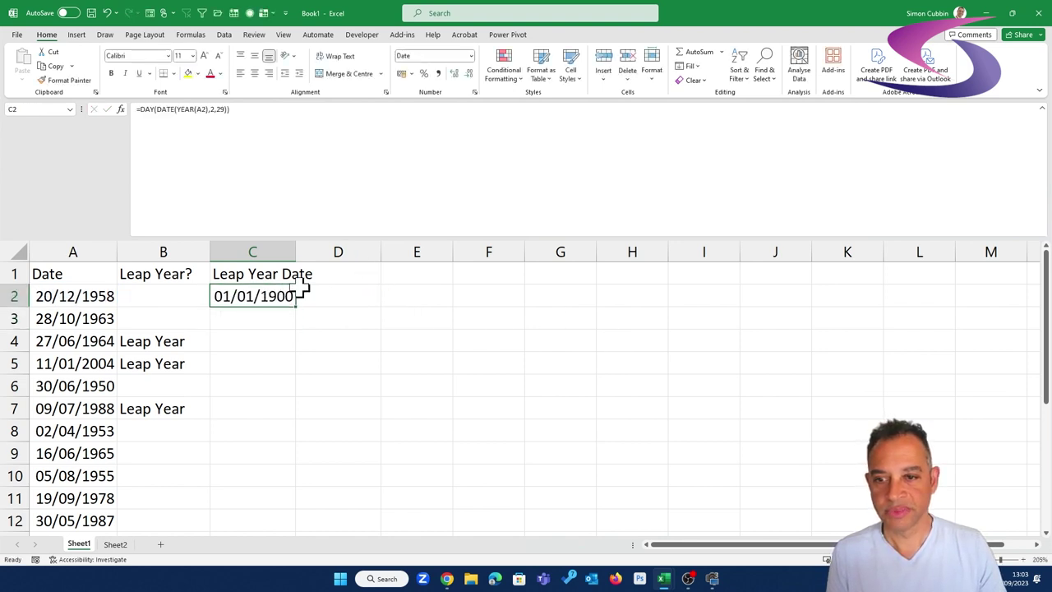
pyautogui.click(471, 56)
pyautogui.click(447, 78)
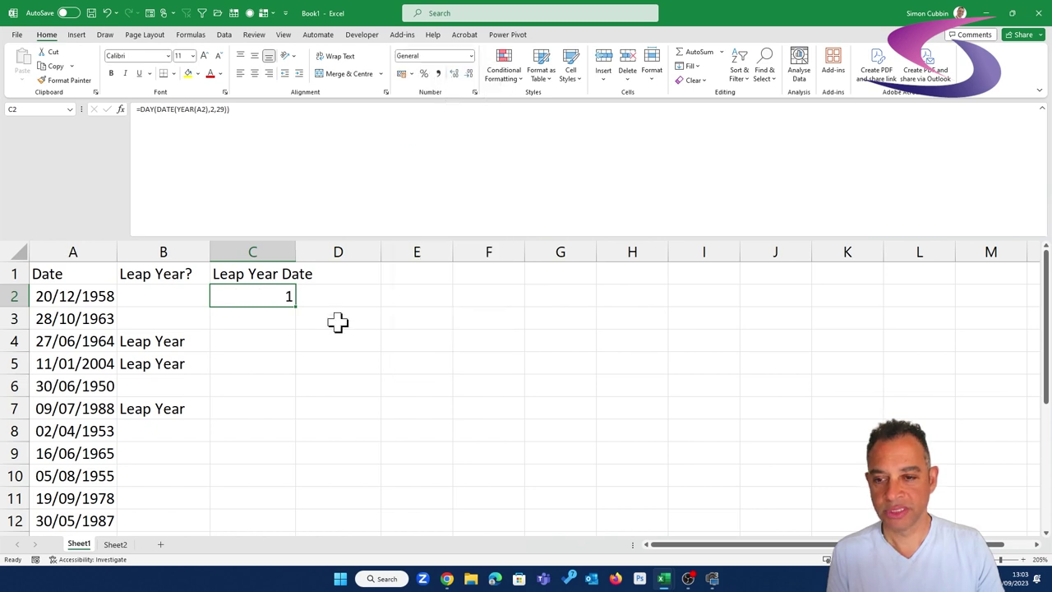
pyautogui.doubleClick(295, 305)
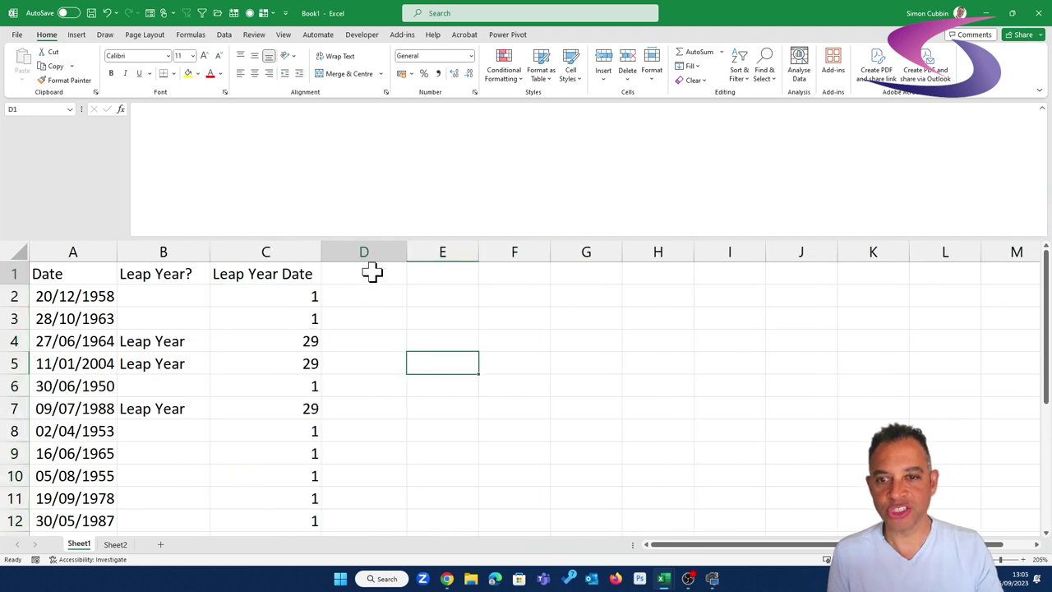
# - Enter the heading 0th March in D1
pyautogui.click(371, 272)
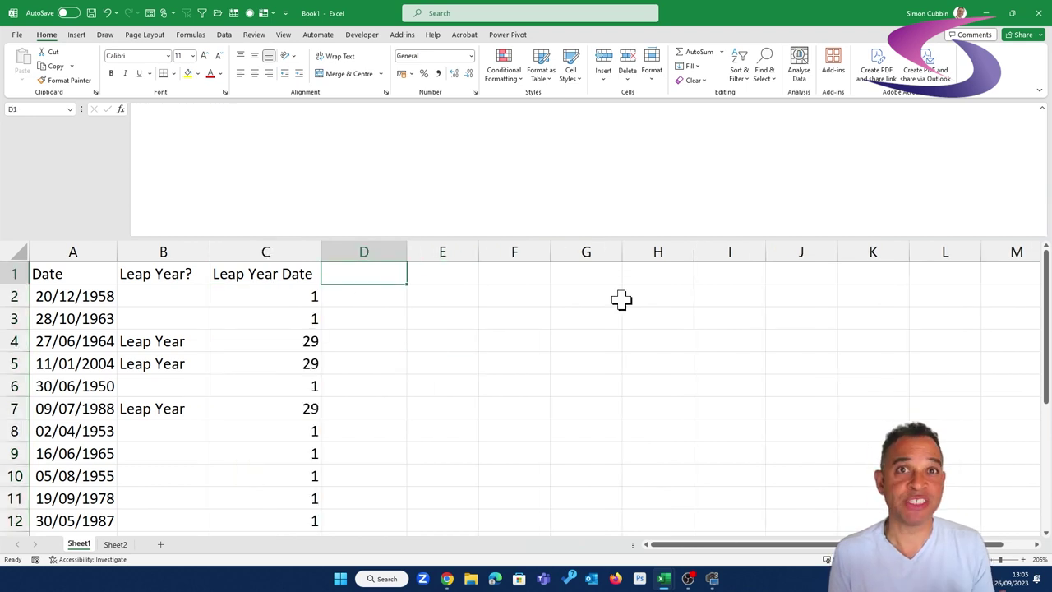
pyautogui.write('0')
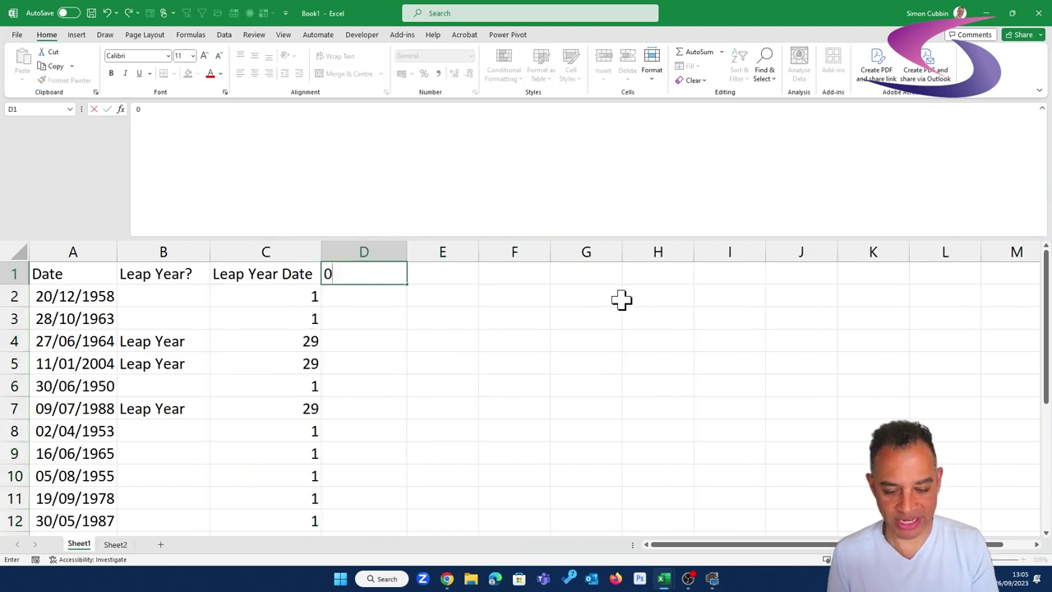
pyautogui.write('th March')
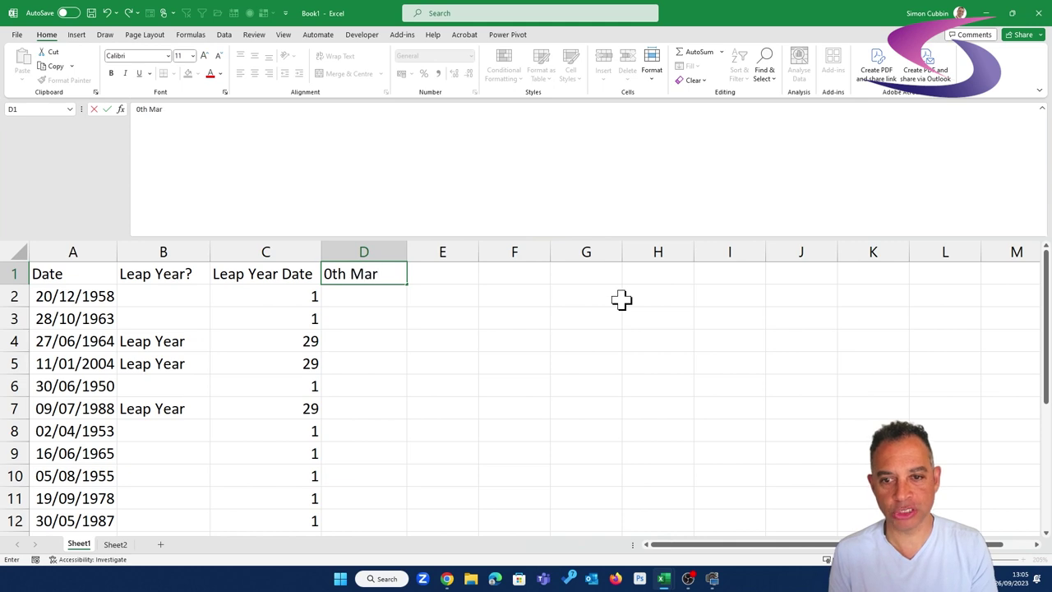
pyautogui.press('Return')
# - Enter the formula =DATE(YEAR(A2),3,0) in D2 to build the 0th March date for the year in A2
pyautogui.write('=')
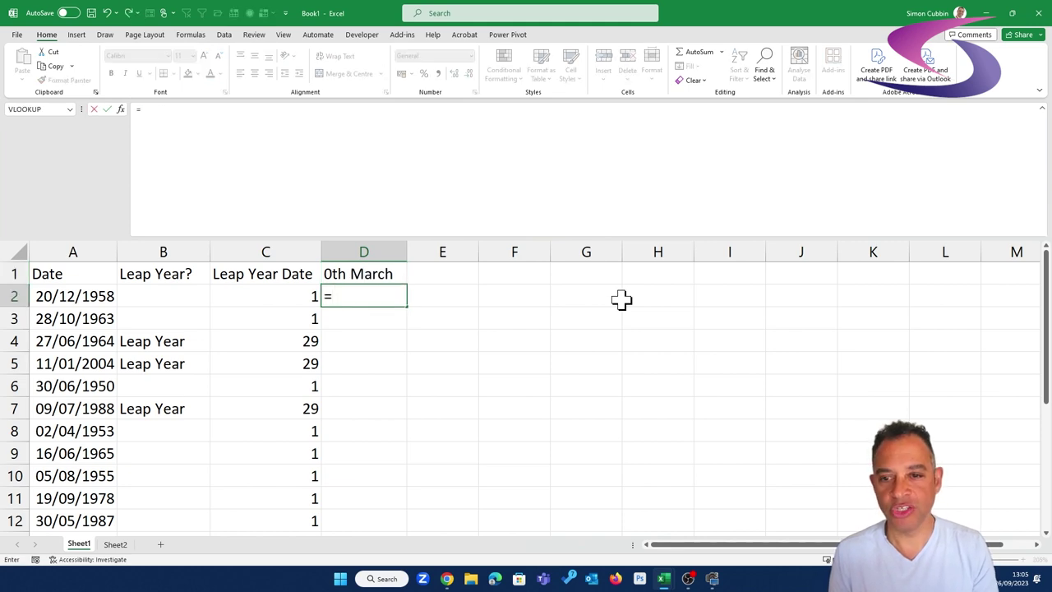
pyautogui.write('DATE(YEAR(')
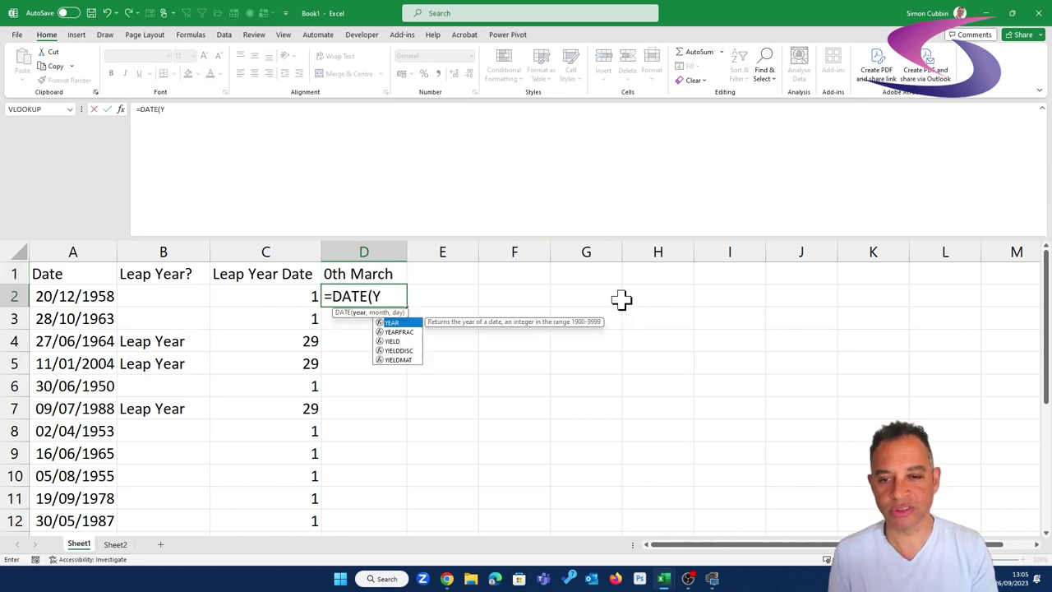
pyautogui.click(87, 296)
pyautogui.write(')')
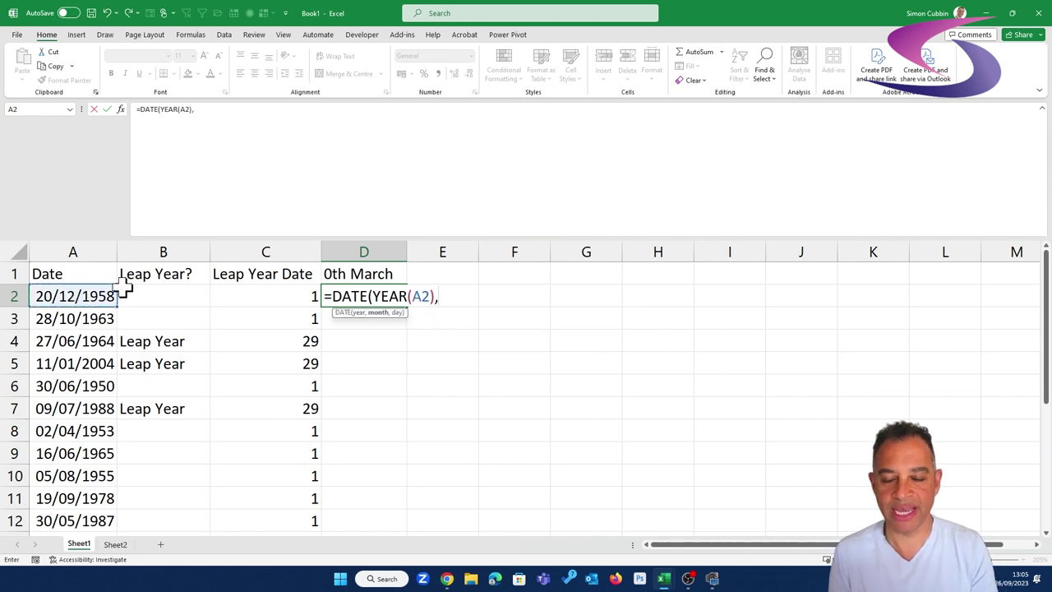
pyautogui.write(',3,0)')
pyautogui.press('Return')
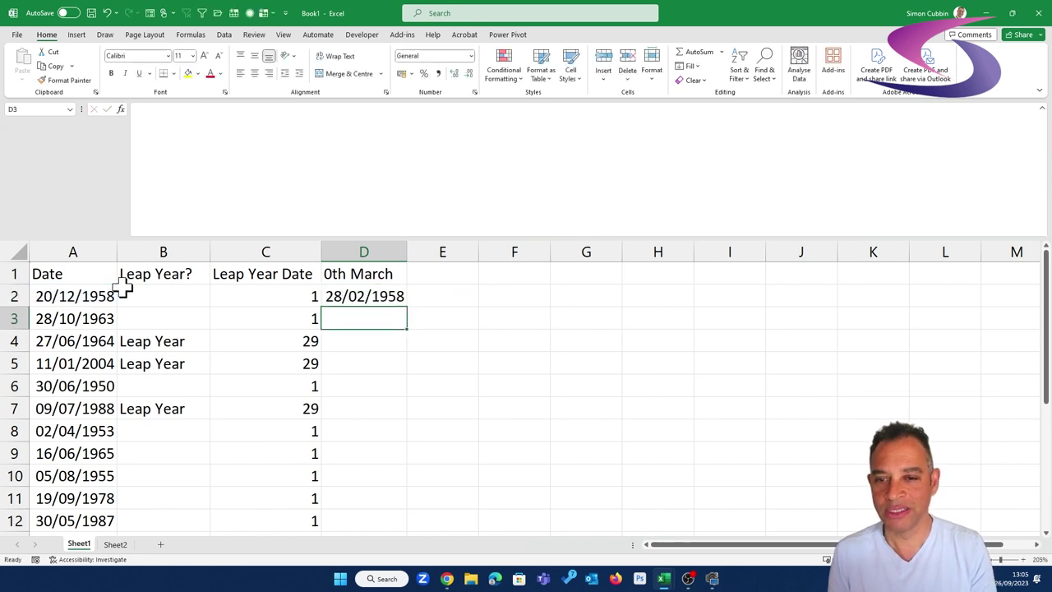
# - Format the whole 0th March column with the General number format
pyautogui.click(385, 246)
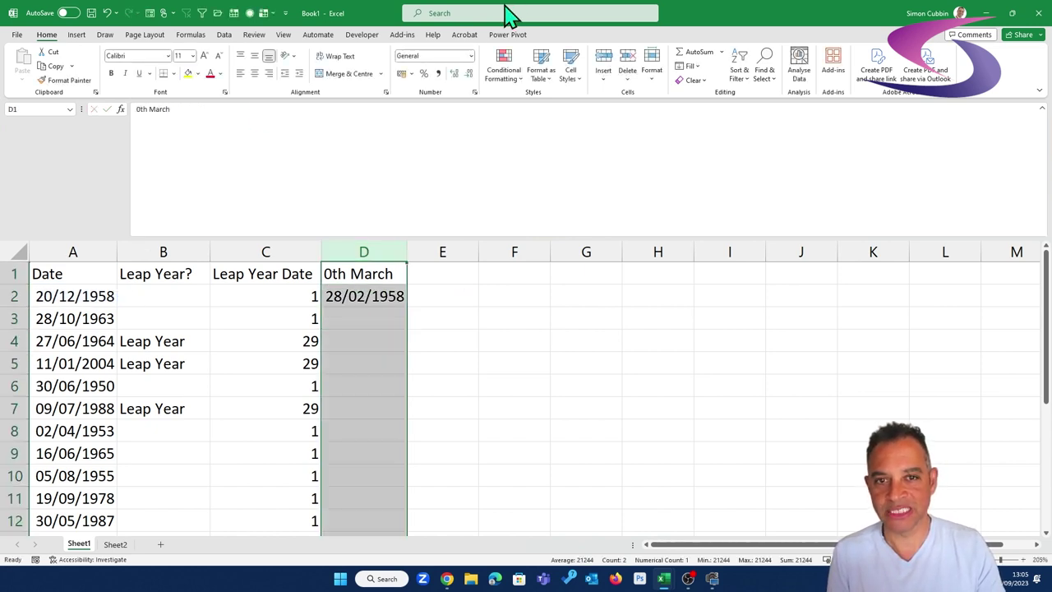
pyautogui.click(470, 55)
pyautogui.click(454, 75)
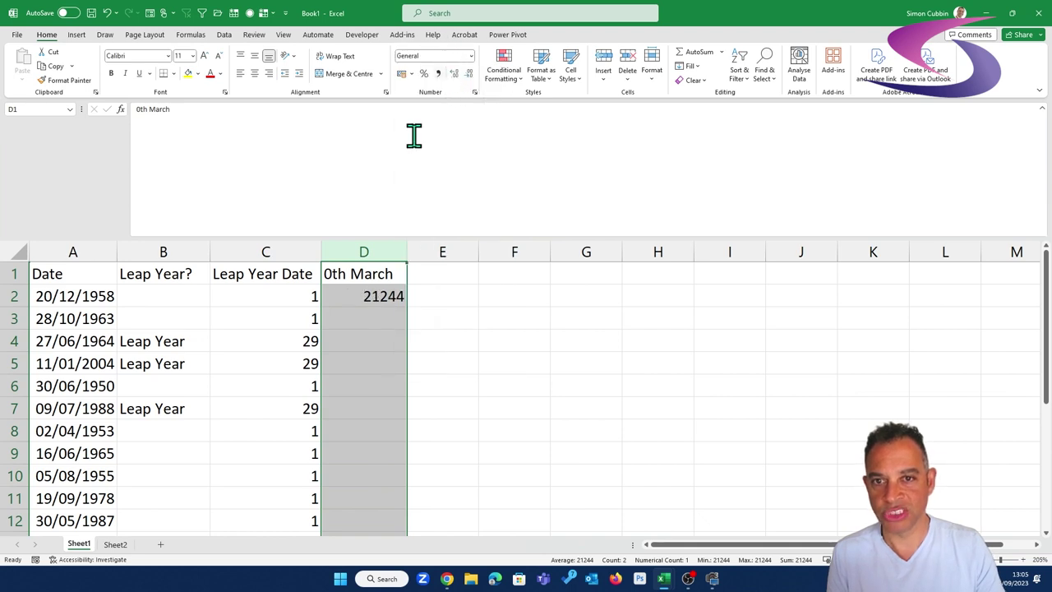
# - Wrap the D2 formula in DAY so it reads =DAY(DATE(YEAR(A2),3,0))
pyautogui.click(364, 296)
pyautogui.doubleClick(383, 296)
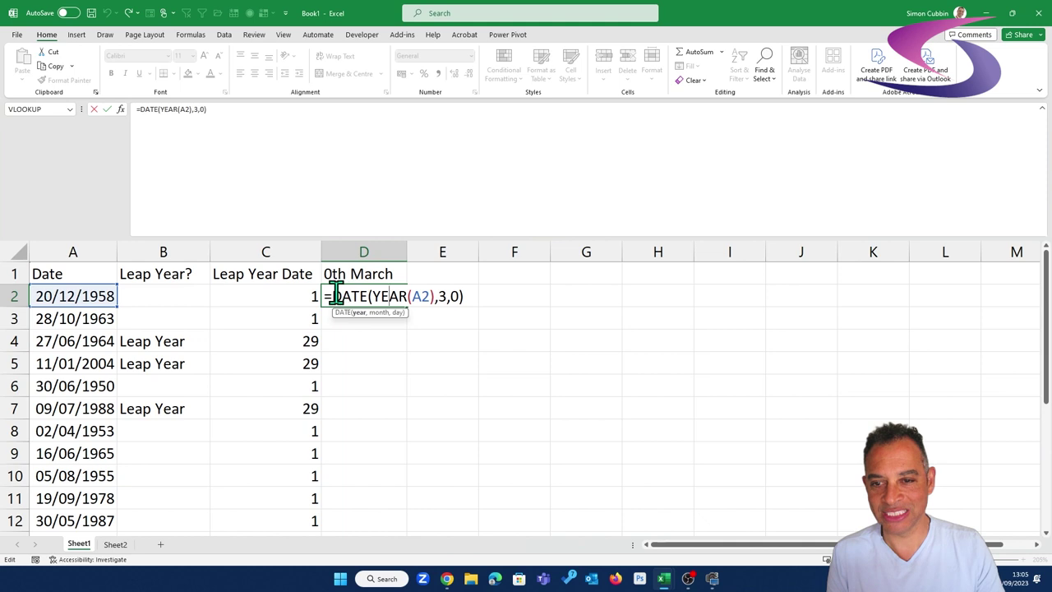
pyautogui.press('Left')
pyautogui.press('Left')
pyautogui.write('DAY(')
pyautogui.click(501, 295)
pyautogui.write(')')
pyautogui.press('Return')
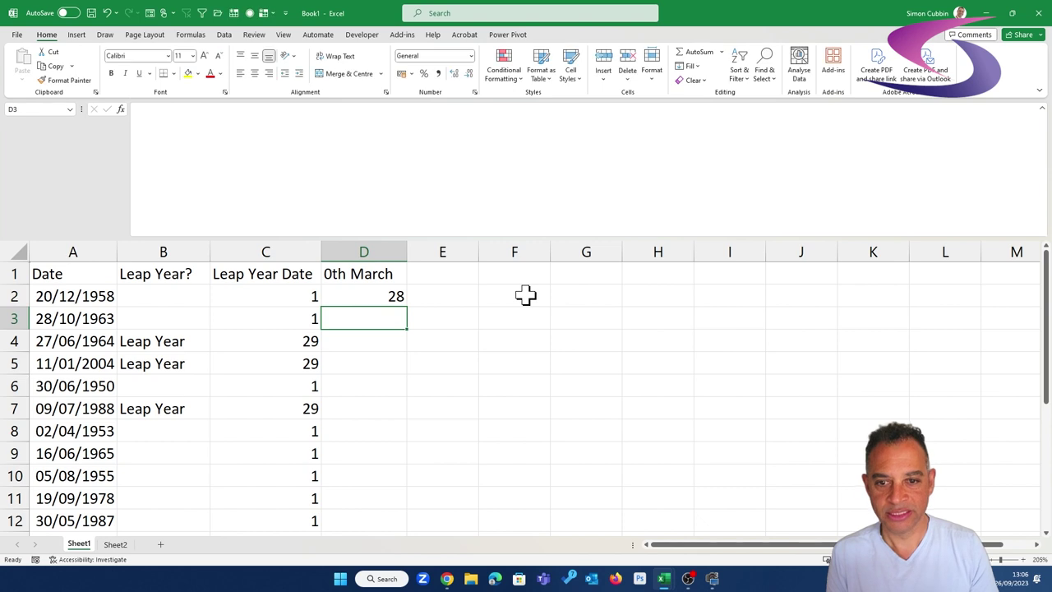
# - Fill the D2 formula down the 0th March column for all listed dates
pyautogui.click(369, 296)
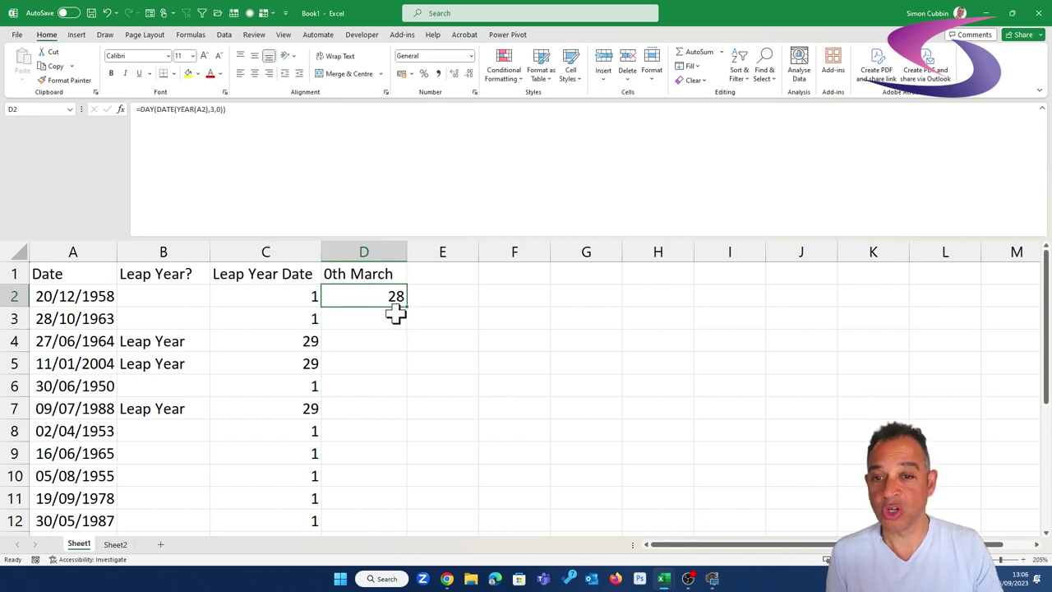
pyautogui.doubleClick(406, 306)
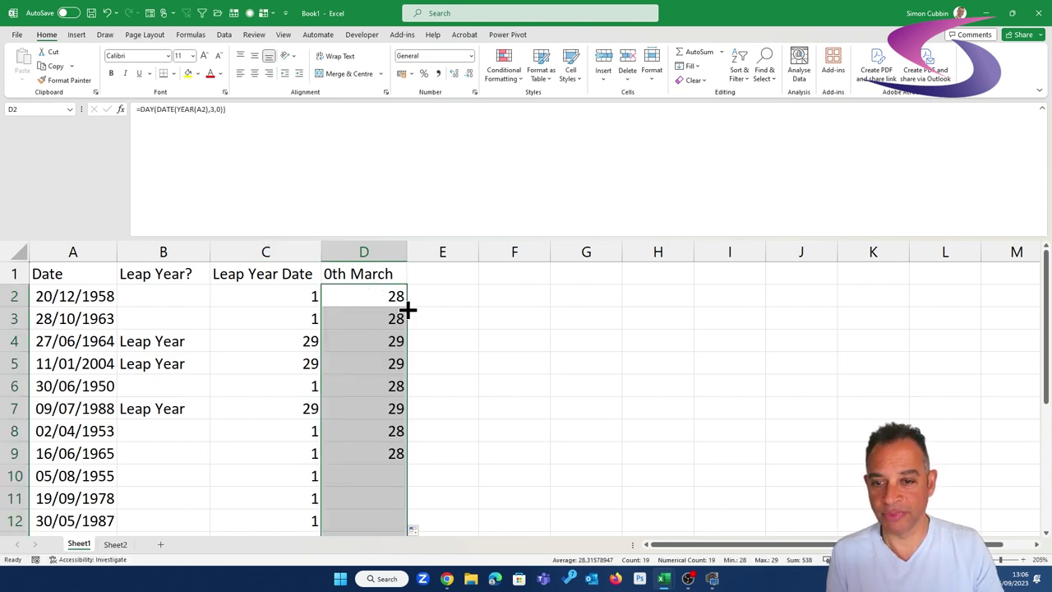
pyautogui.click(379, 348)
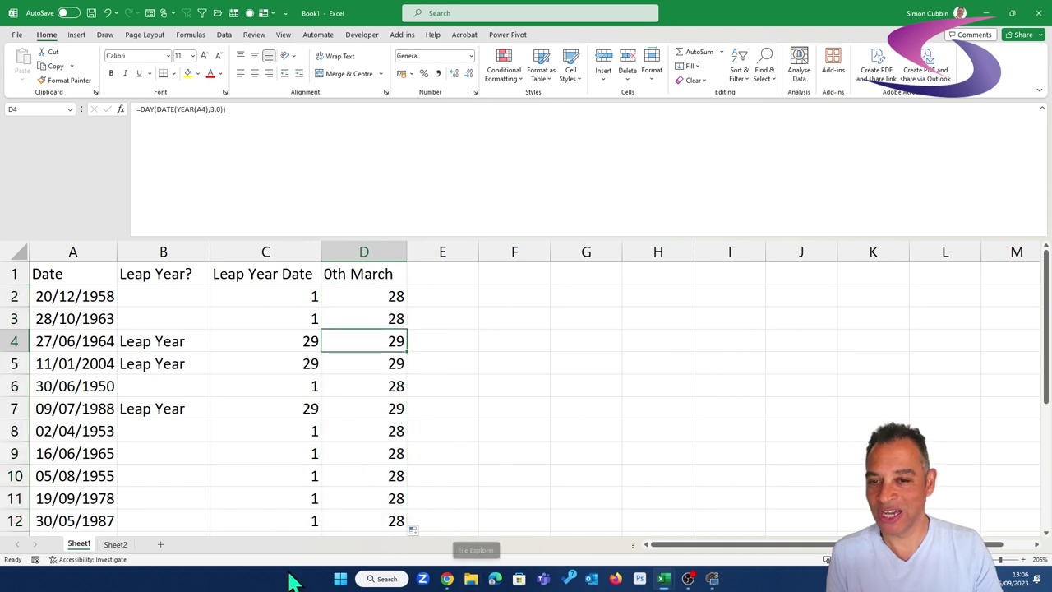
# - Change the D2 formula to =IF(DAY(DATE(YEAR(A2),3,0))=29,"Leap","") and fill it down the 0th March column
pyautogui.doubleClick(377, 294)
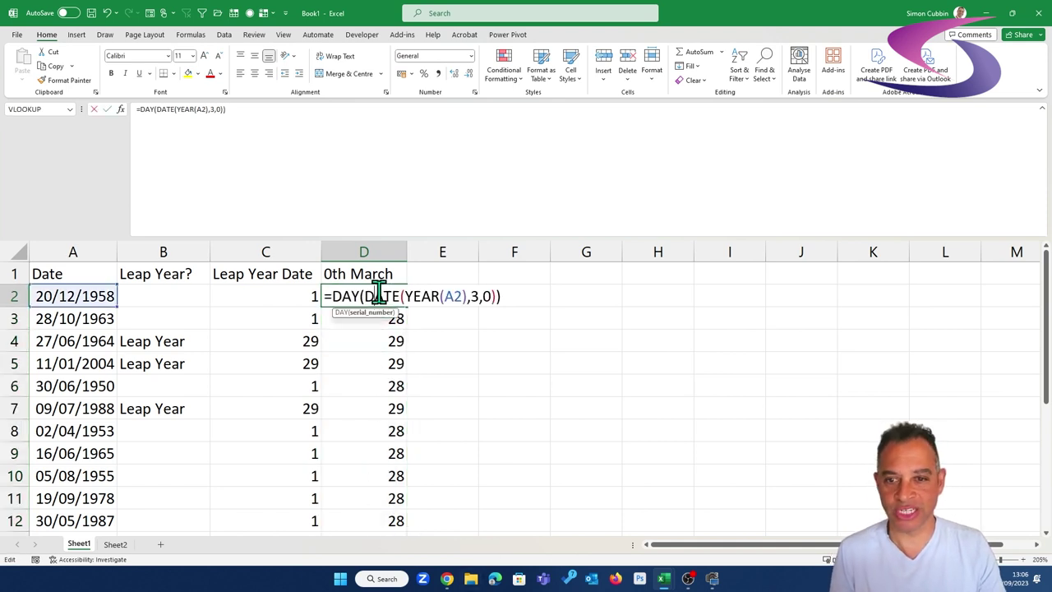
pyautogui.click(333, 296)
pyautogui.write('IF(')
pyautogui.click(519, 296)
pyautogui.write('=29,"Leap",""')
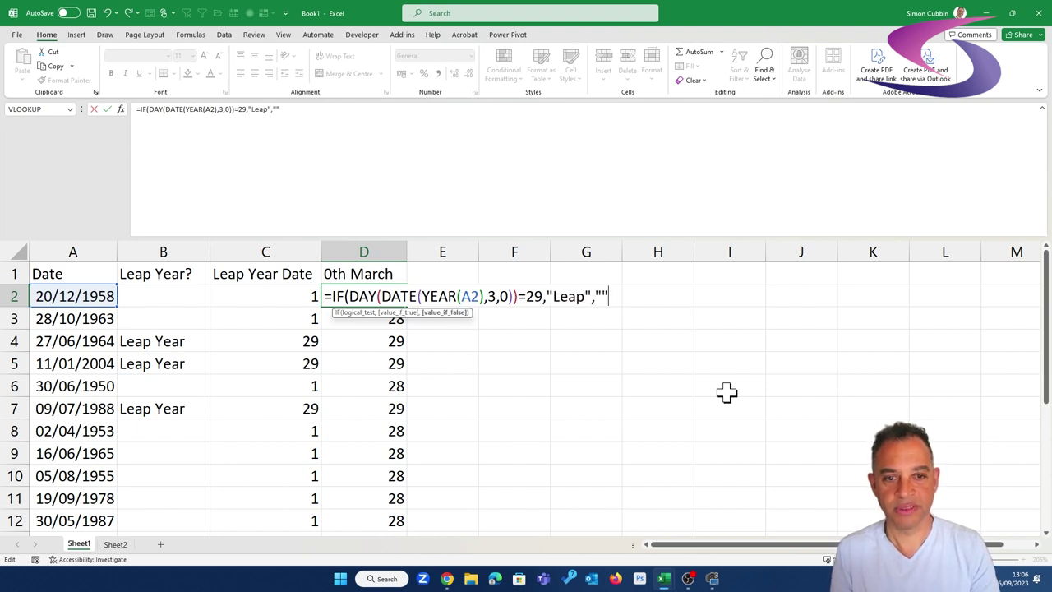
pyautogui.write(')')
pyautogui.press('Return')
pyautogui.click(400, 293)
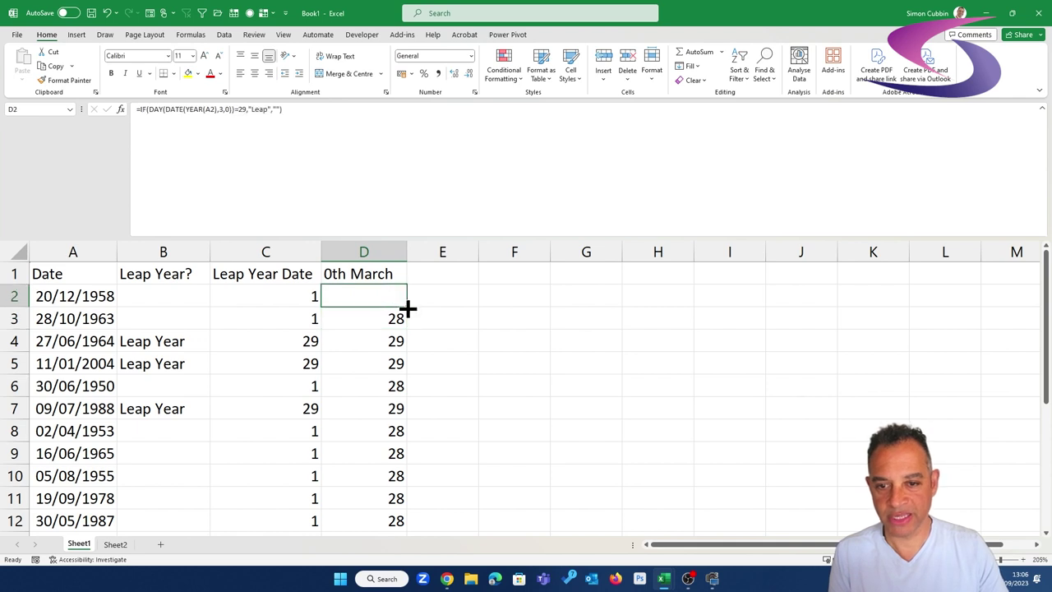
pyautogui.doubleClick(405, 305)
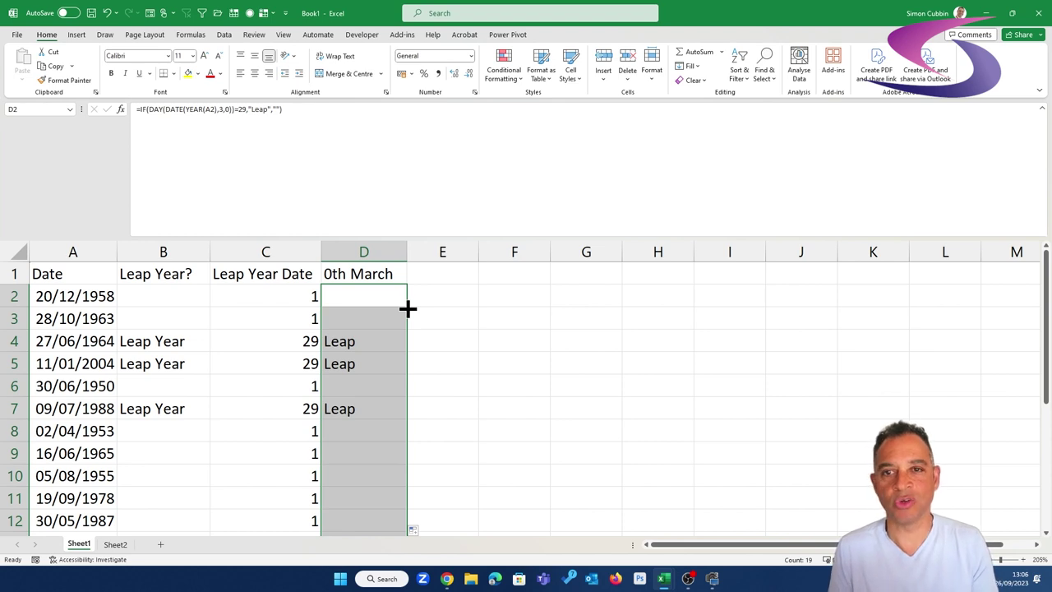
# - Enter the formula =EOMONTH(DATE(YEAR(A2),2,1),0) in E2 to find the last day of February for the year in A2
pyautogui.click(434, 301)
pyautogui.write('=EO')
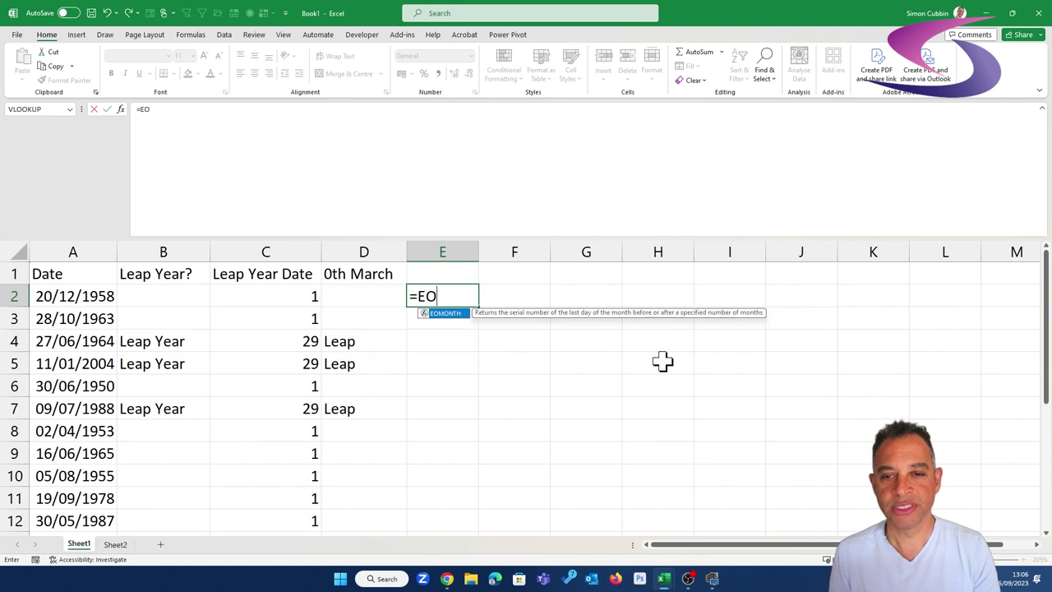
pyautogui.write('MONT')
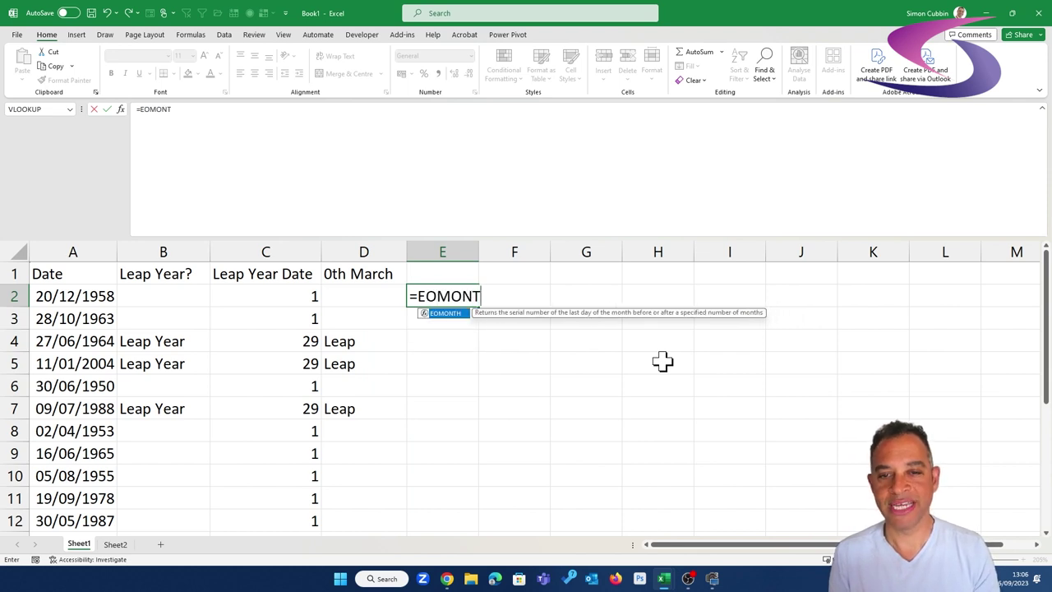
pyautogui.write('H(DATE(*')
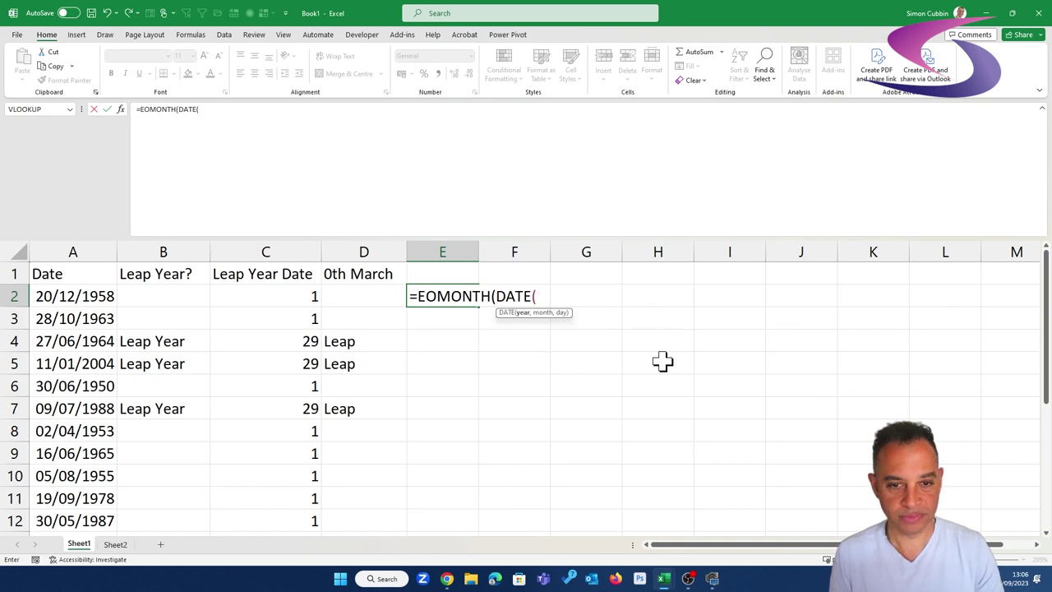
pyautogui.click(86, 295)
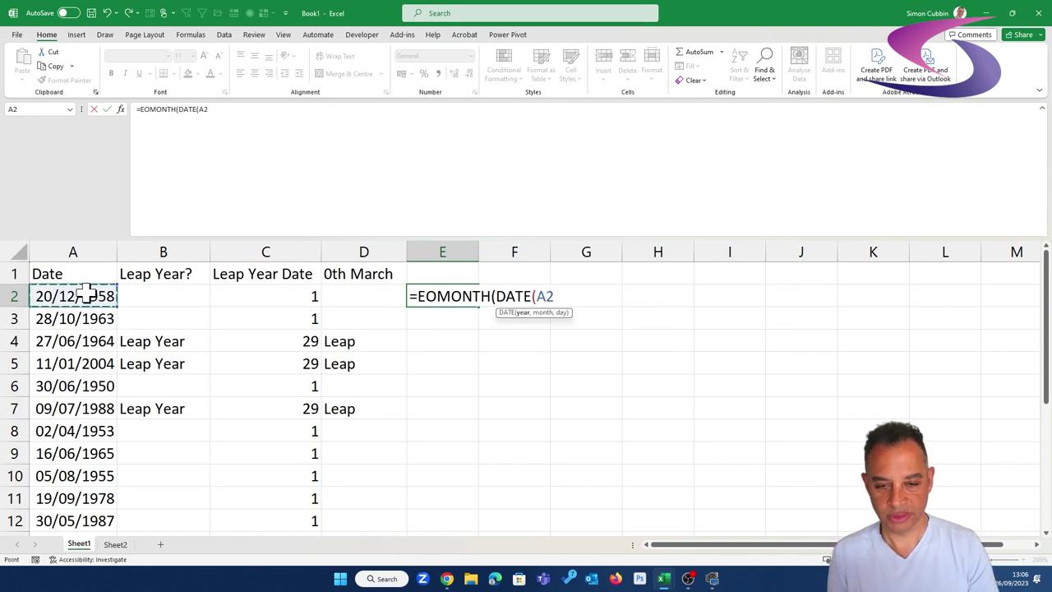
pyautogui.press('BackSpace')
pyautogui.press('BackSpace')
pyautogui.write('YEAR(')
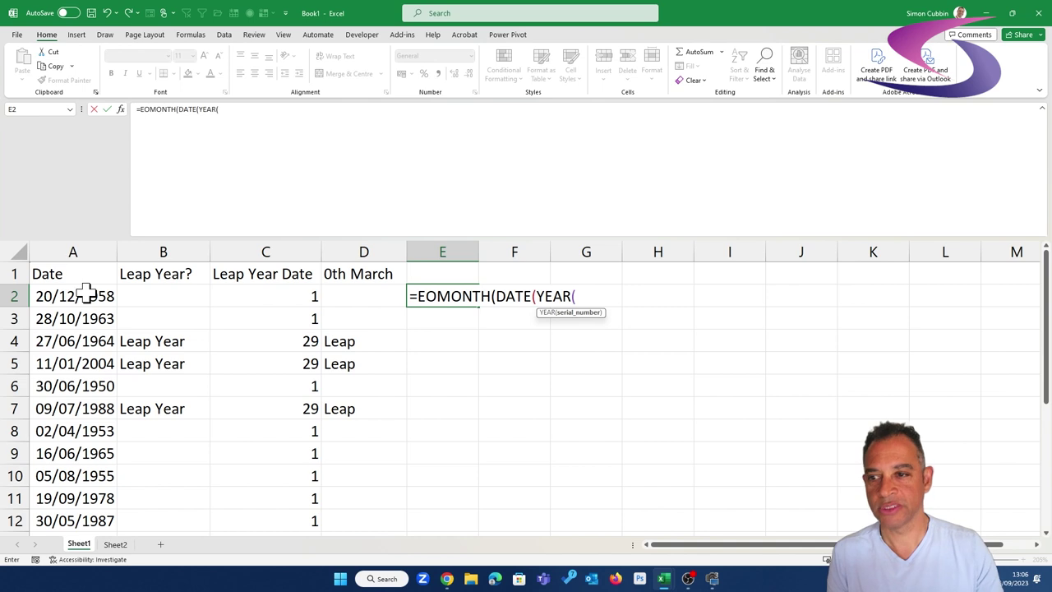
pyautogui.click(86, 295)
pyautogui.write('),')
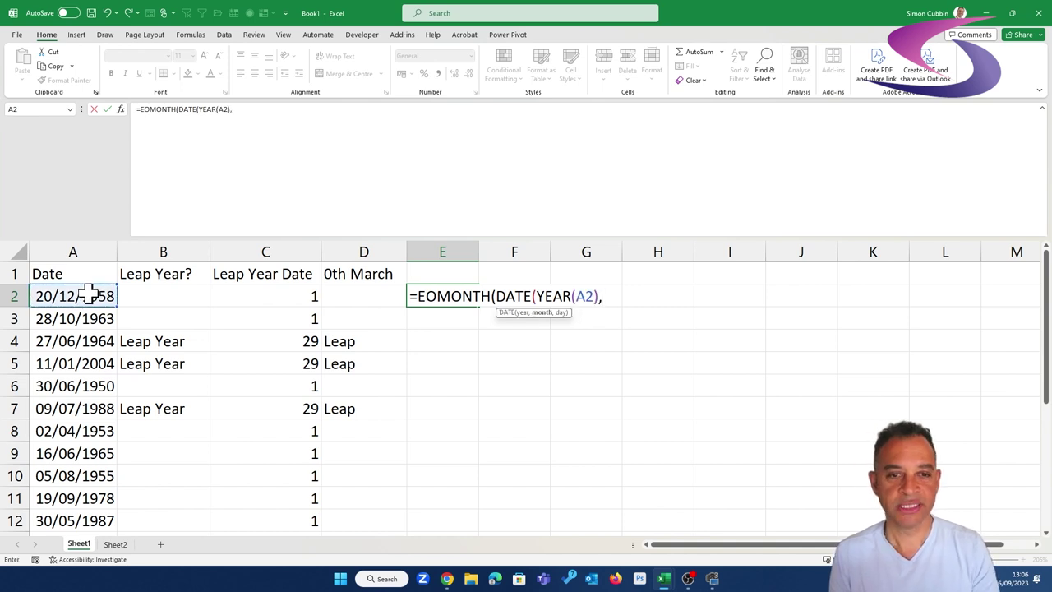
pyautogui.write('2,1)')
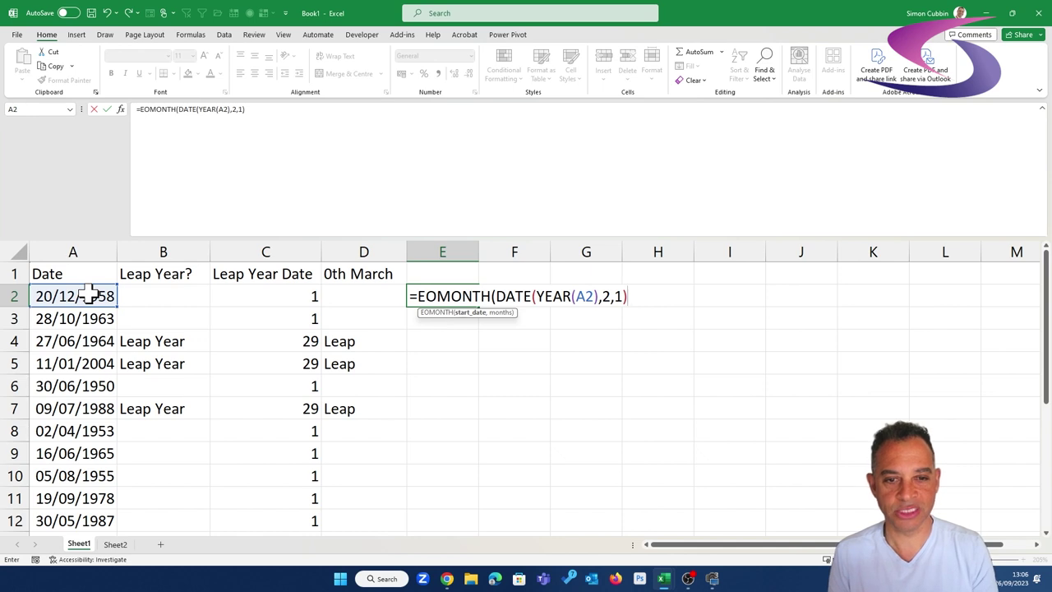
pyautogui.write(',')
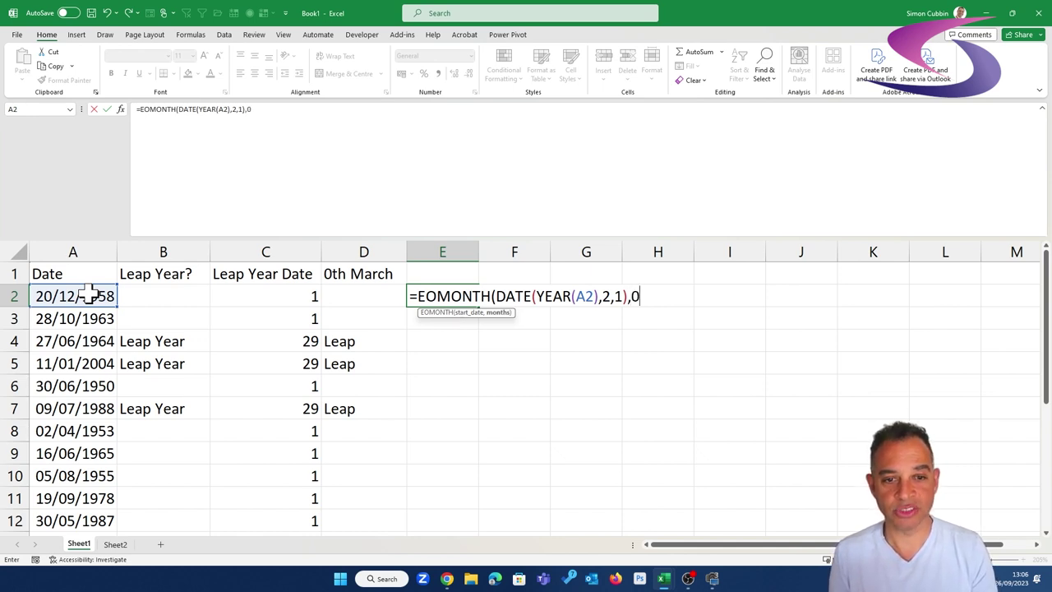
pyautogui.write('0)')
pyautogui.press('Return')
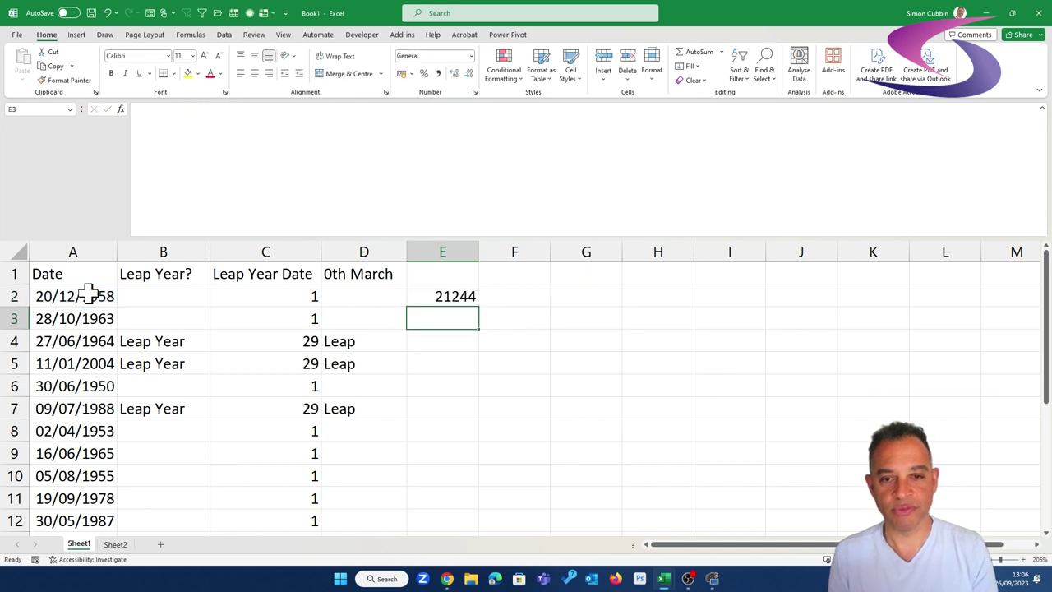
# - Wrap the E2 formula in DAY so it reads =DAY(EOMONTH(DATE(YEAR(A2),2,1),0)) and fill it down column E
pyautogui.click(461, 296)
pyautogui.doubleClick(452, 296)
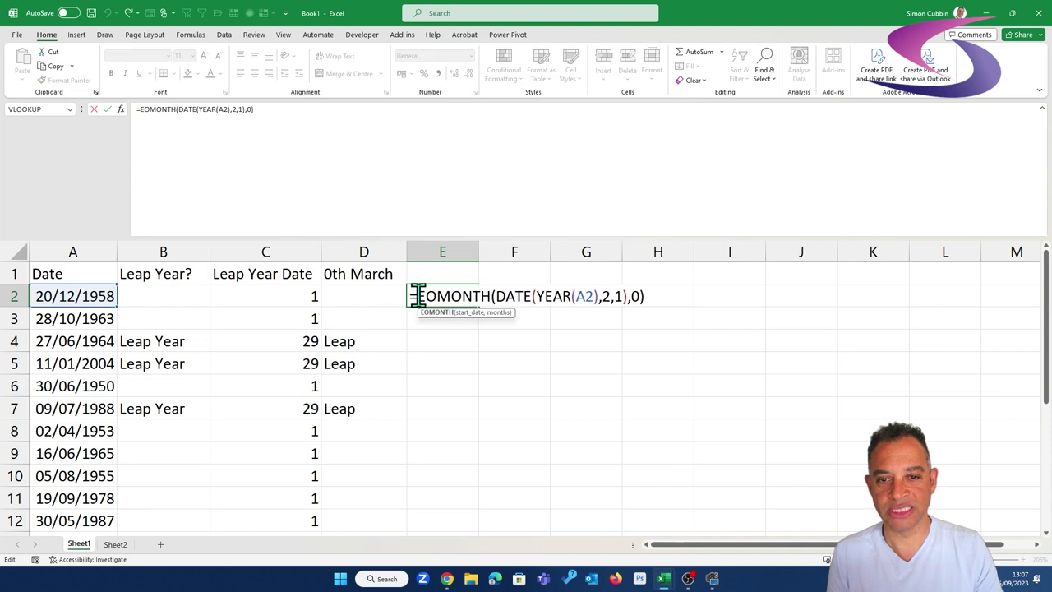
pyautogui.write('DAY(')
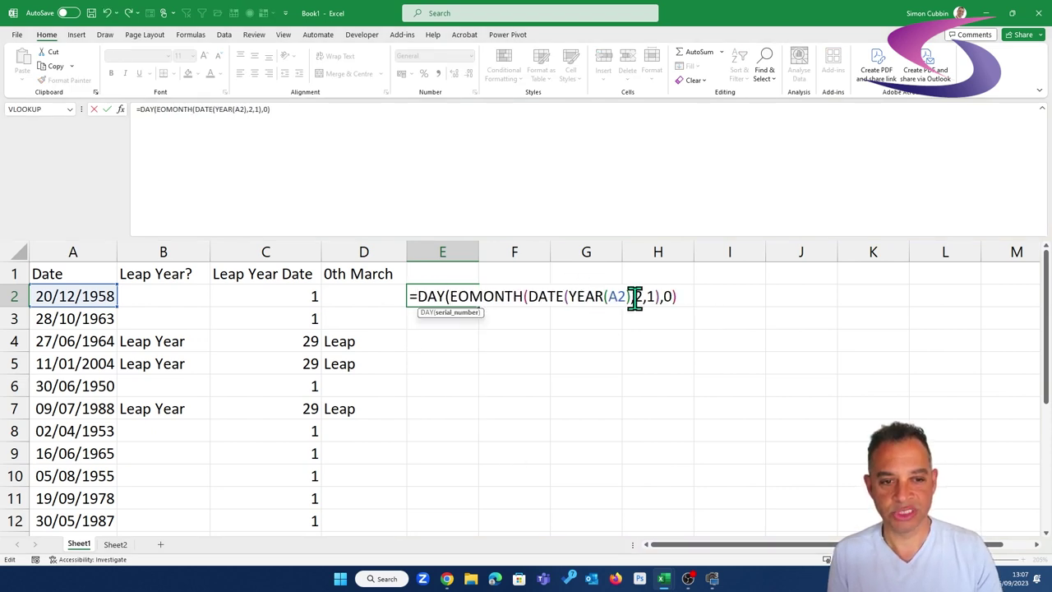
pyautogui.write(')')
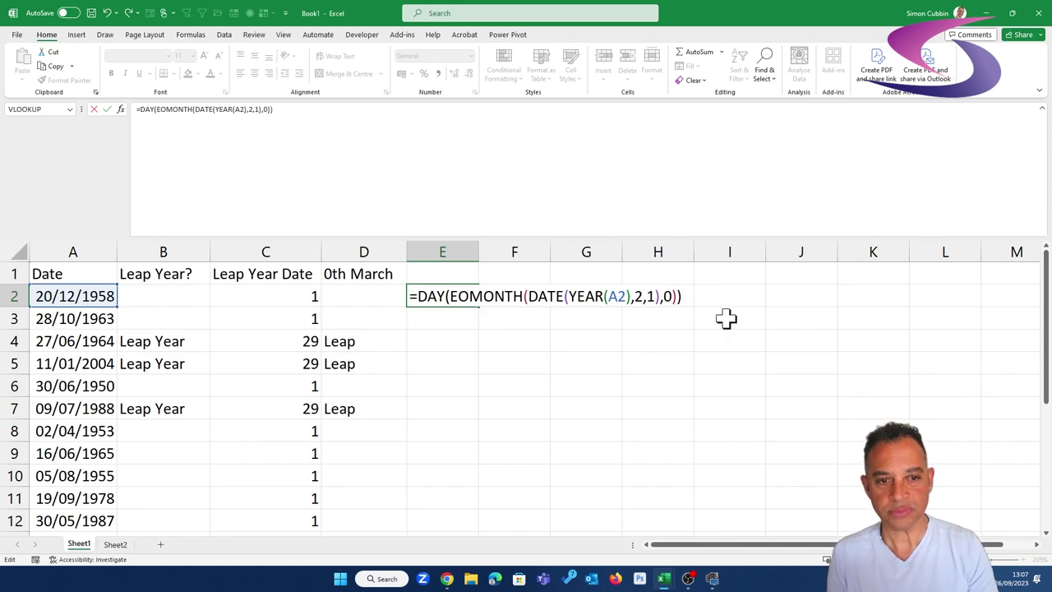
pyautogui.press('Return')
pyautogui.click(466, 296)
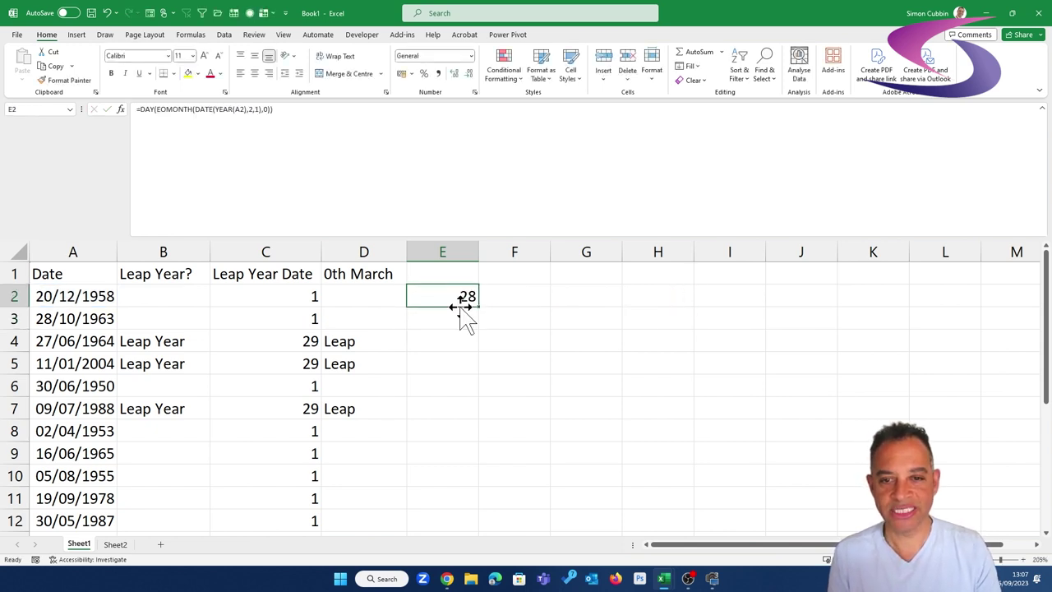
pyautogui.doubleClick(479, 305)
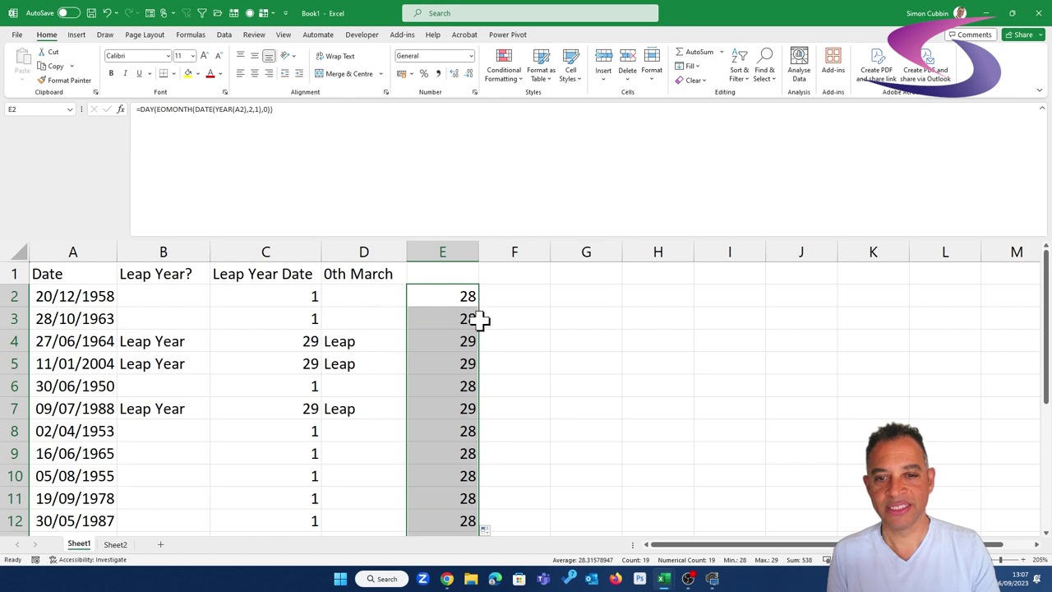
# - Change the E2 formula to =IF(DAY(EOMONTH(DATE(YEAR(A2),2,1),0))=29,"Leap Year","") and fill it down column E for all listed dates
pyautogui.doubleClick(463, 297)
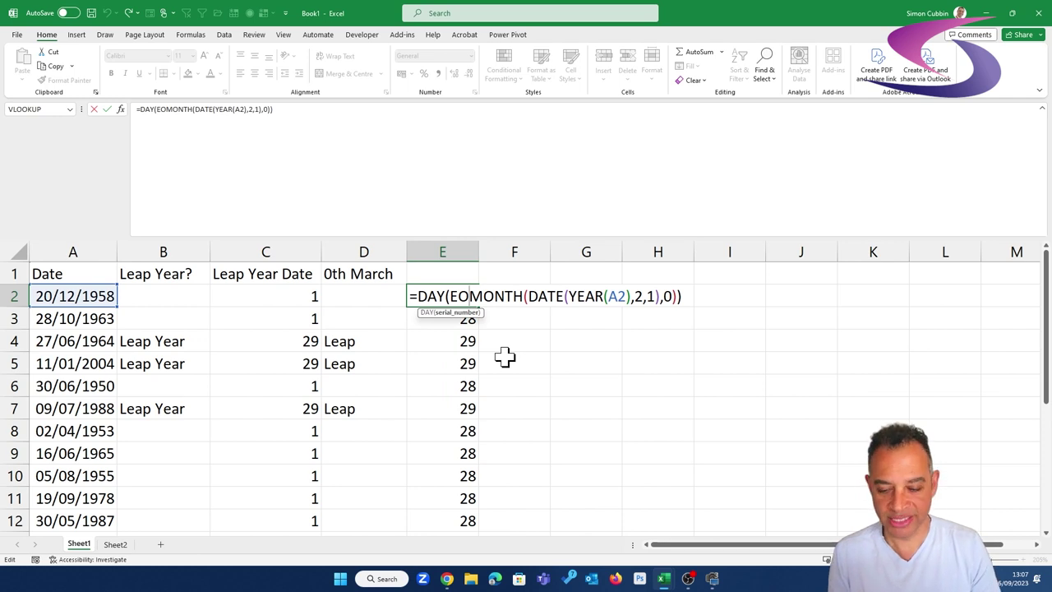
pyautogui.click(415, 295)
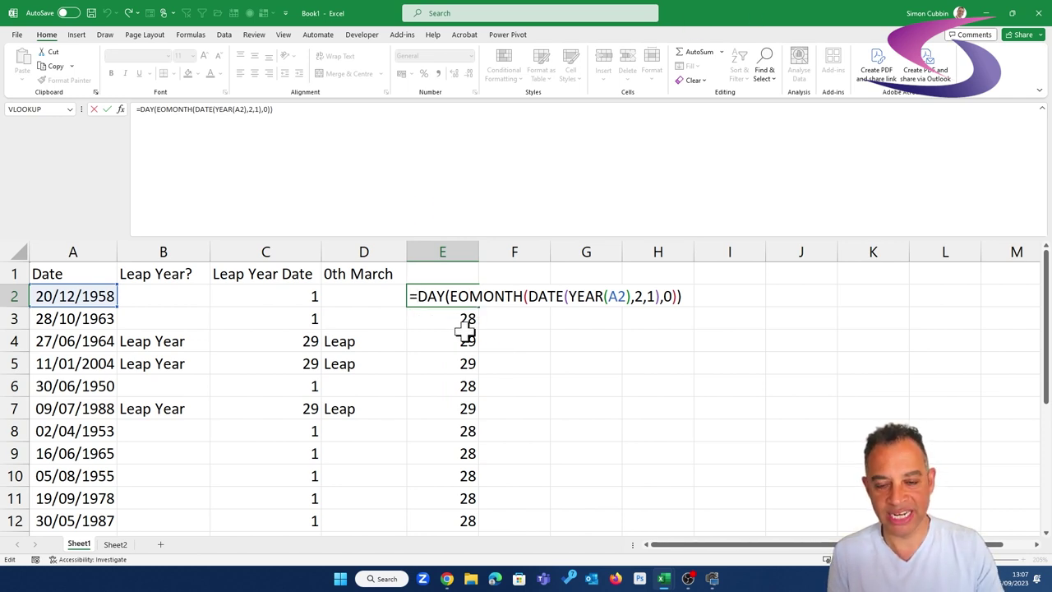
pyautogui.write('IF(')
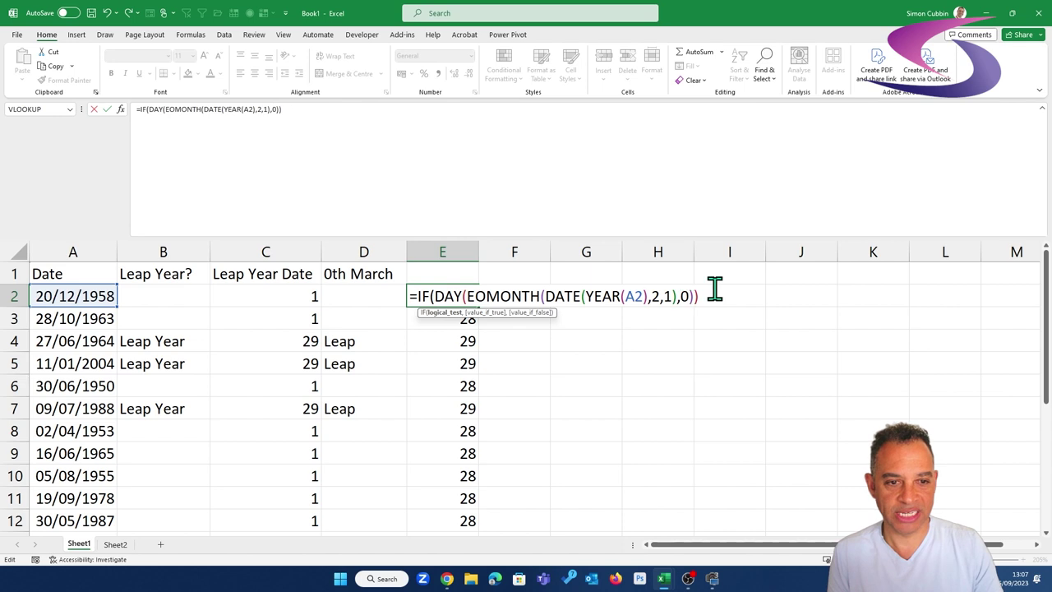
pyautogui.click(714, 288)
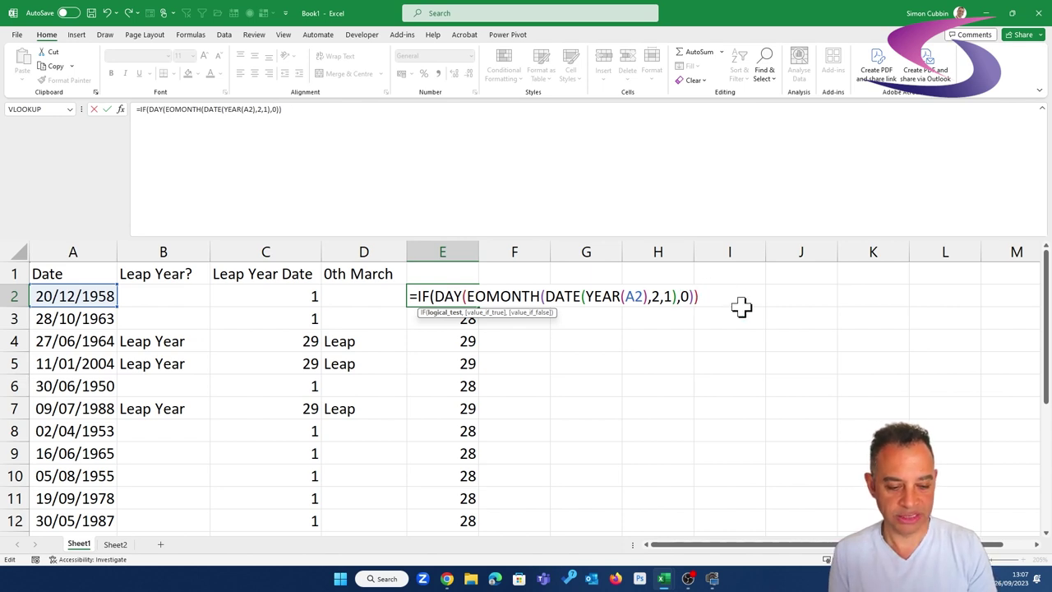
pyautogui.write('=29')
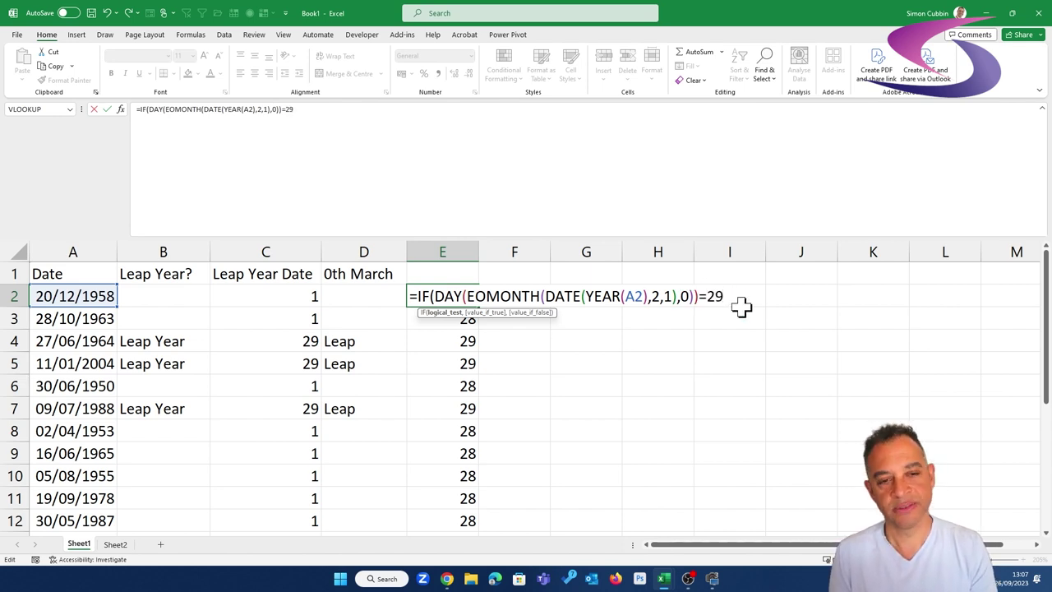
pyautogui.write(',"0')
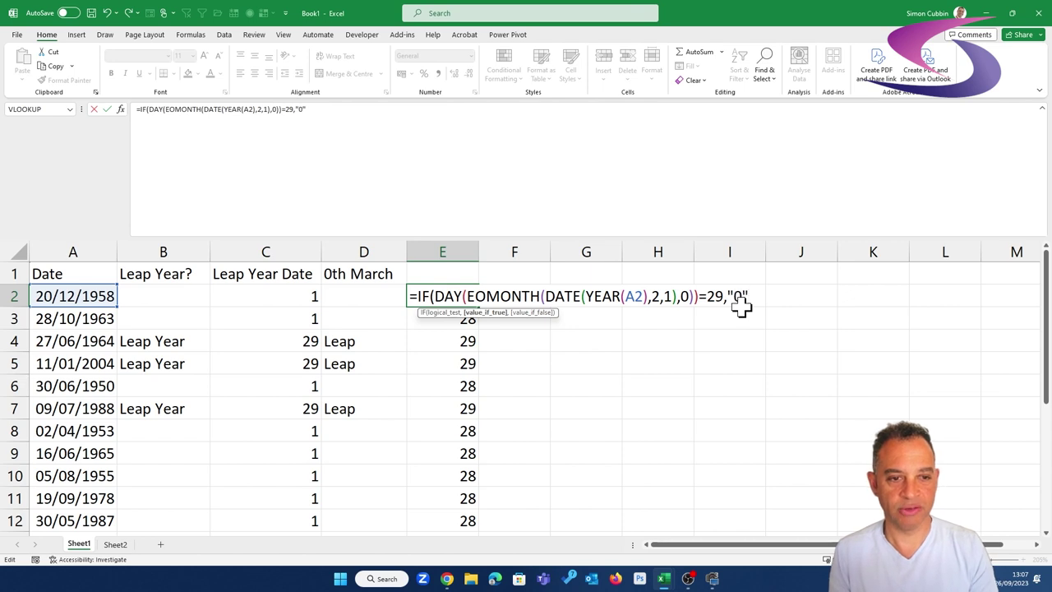
pyautogui.press('BackSpace')
pyautogui.write('Leap Year", ')
pyautogui.write('")')
pyautogui.press('Return')
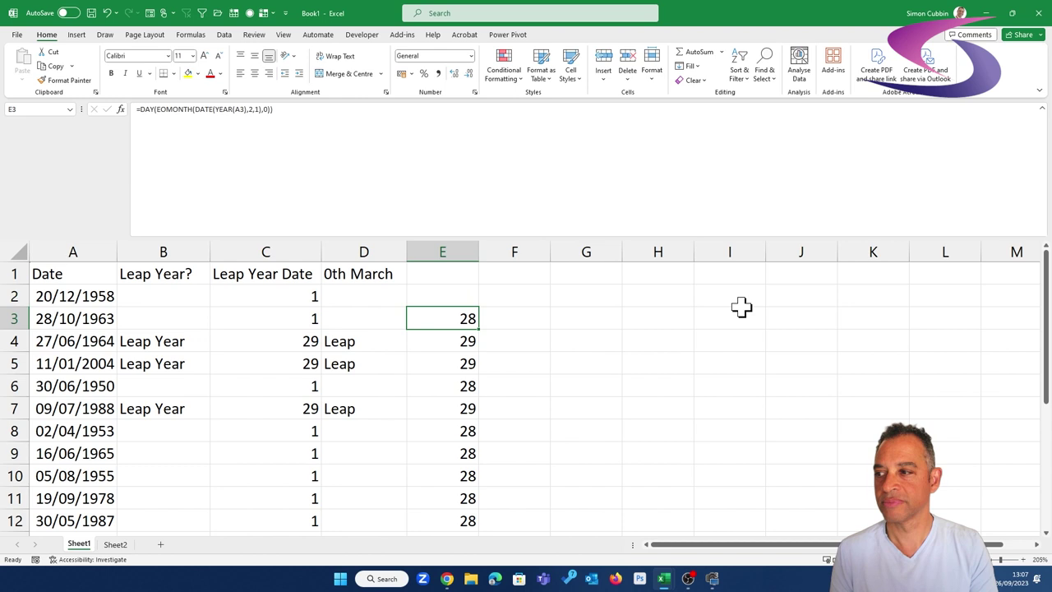
pyautogui.click(465, 296)
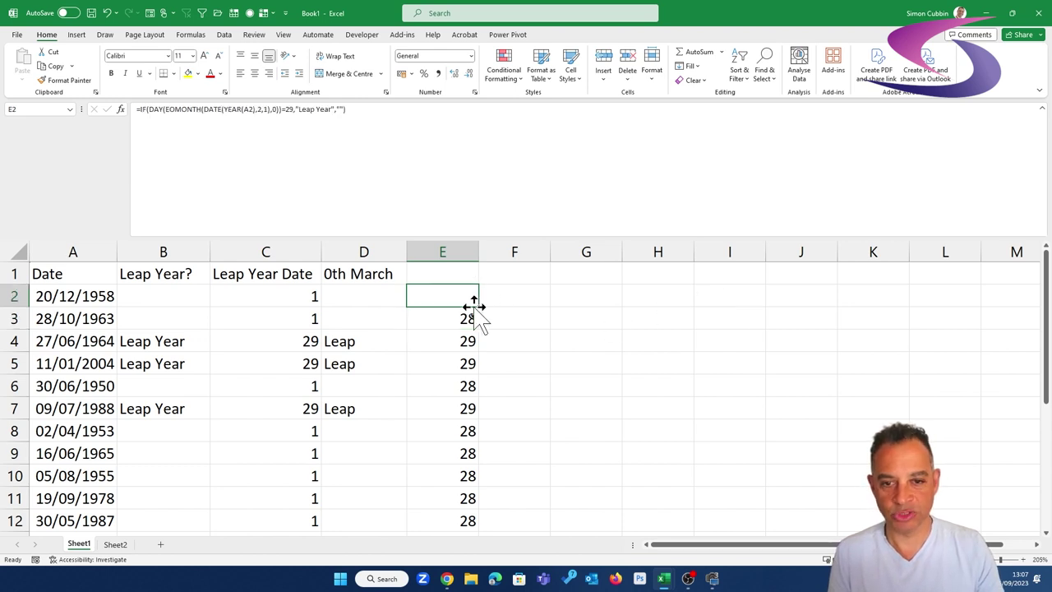
pyautogui.doubleClick(479, 306)
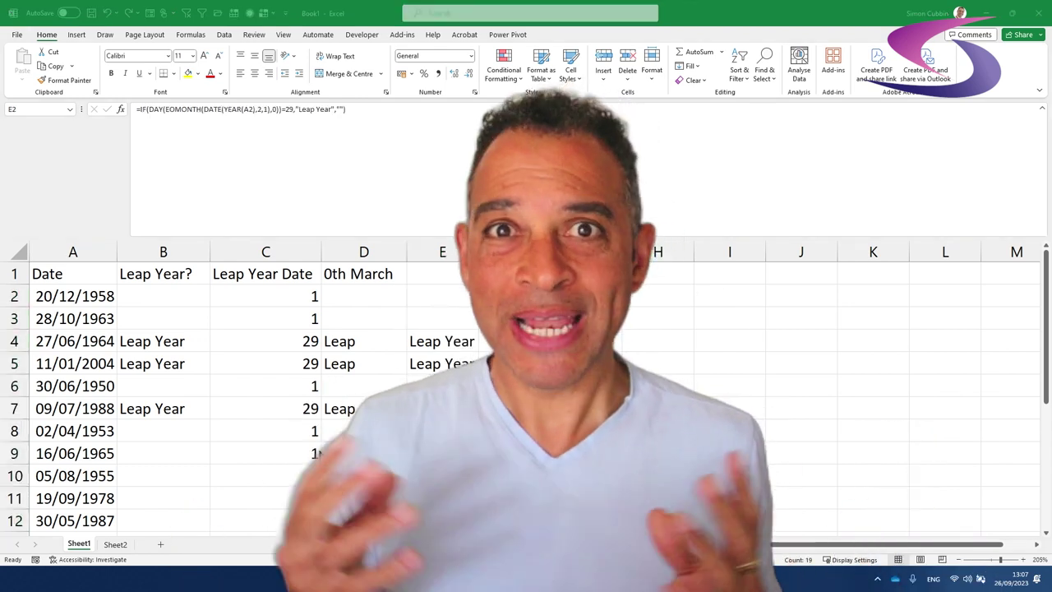